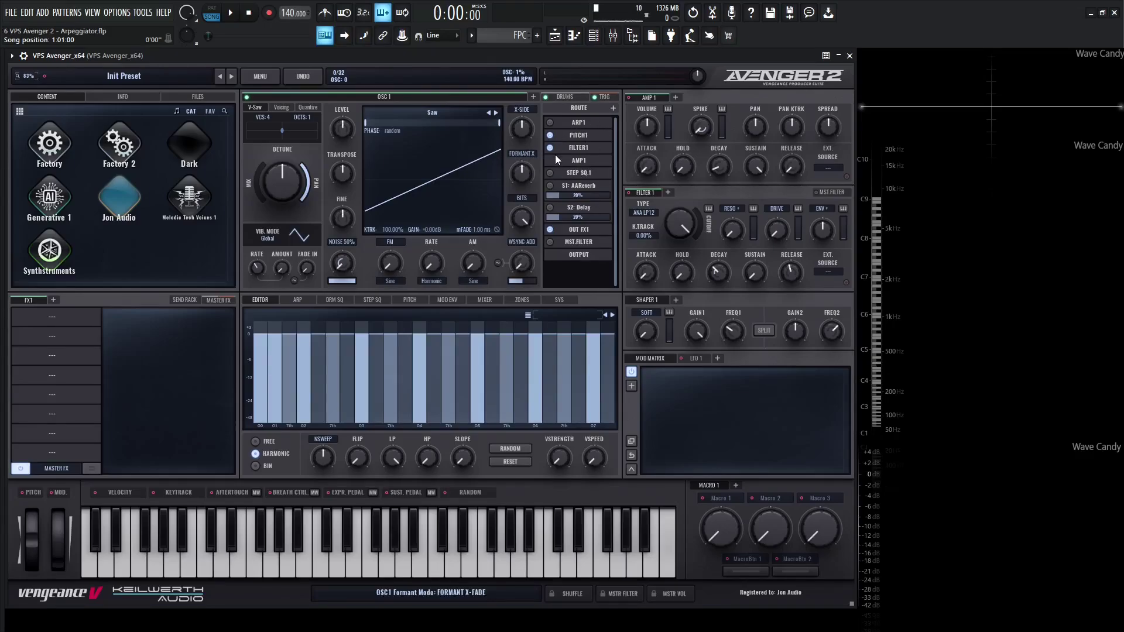
Enable ARP1 in oscillator 1's route and show the arpeggiator's note pattern.
click(550, 123)
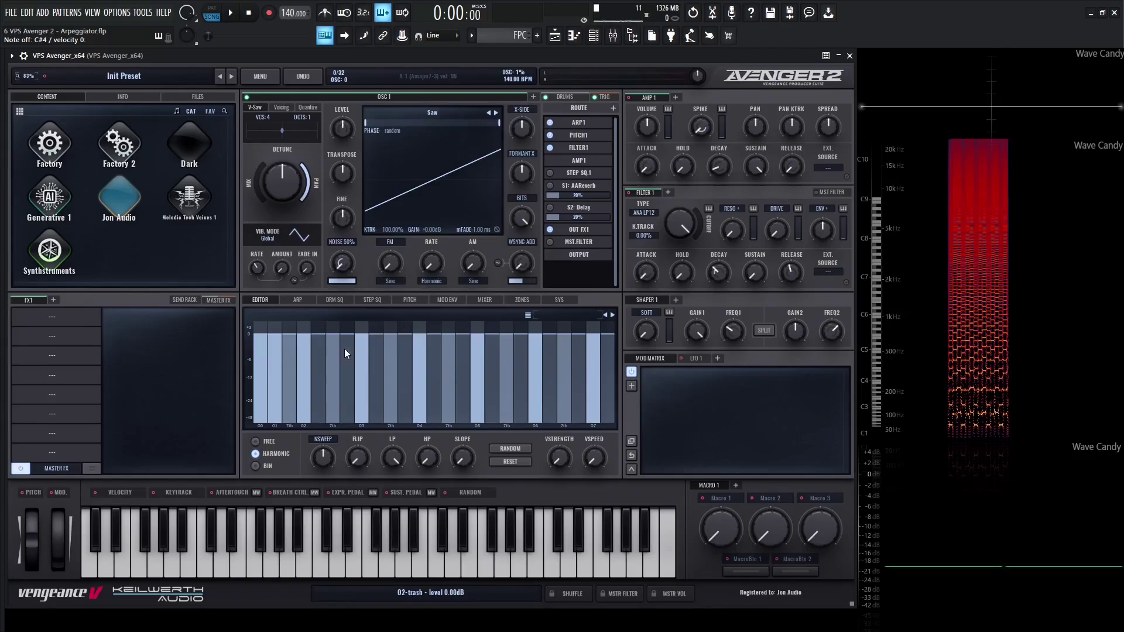
click(296, 301)
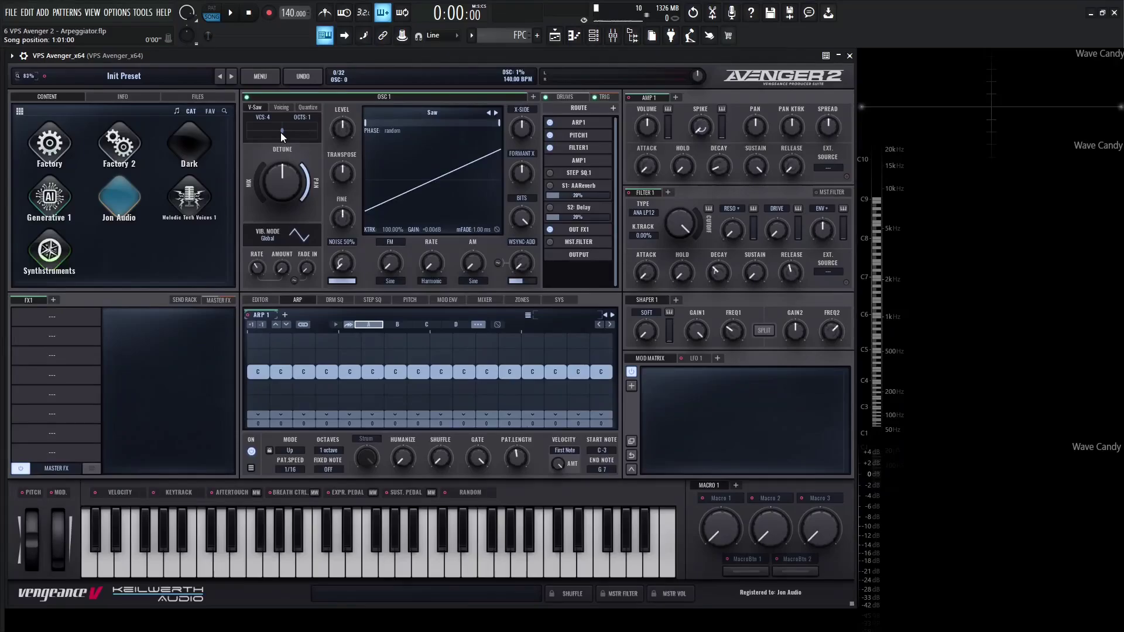
Turn the V-Saw mix of oscillator 1 up to full while auditioning the sound.
key(s)
drag(258, 184, 265, 159)
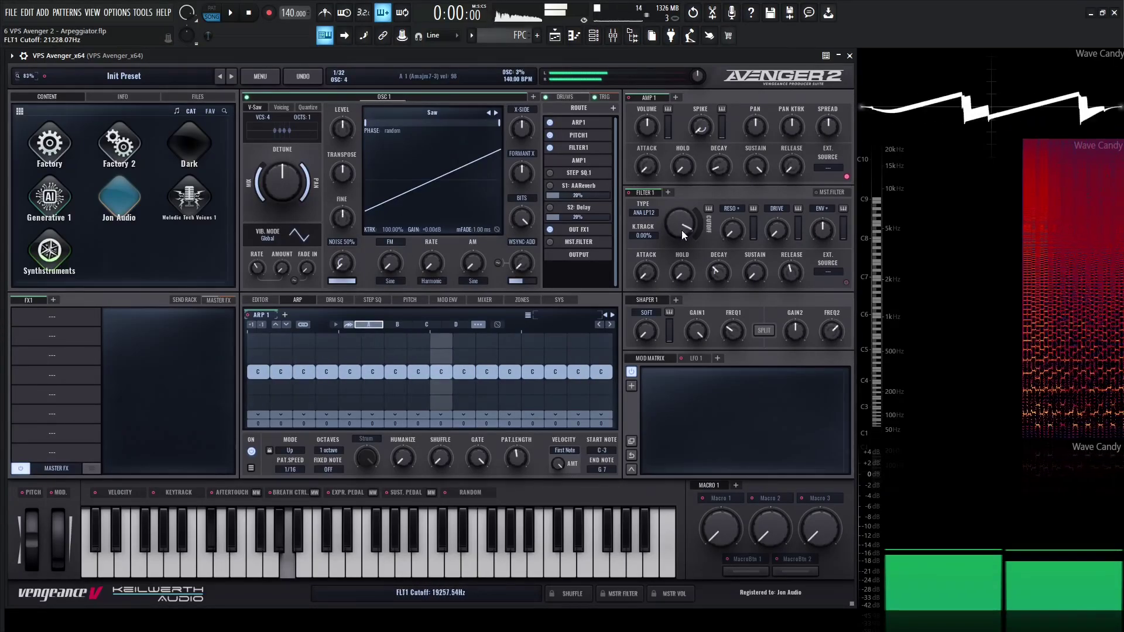
Set Filter 1 to VNTG LP12, lower its cutoff, and raise its MOD and envelope amounts.
click(647, 213)
mouse_move(663, 223)
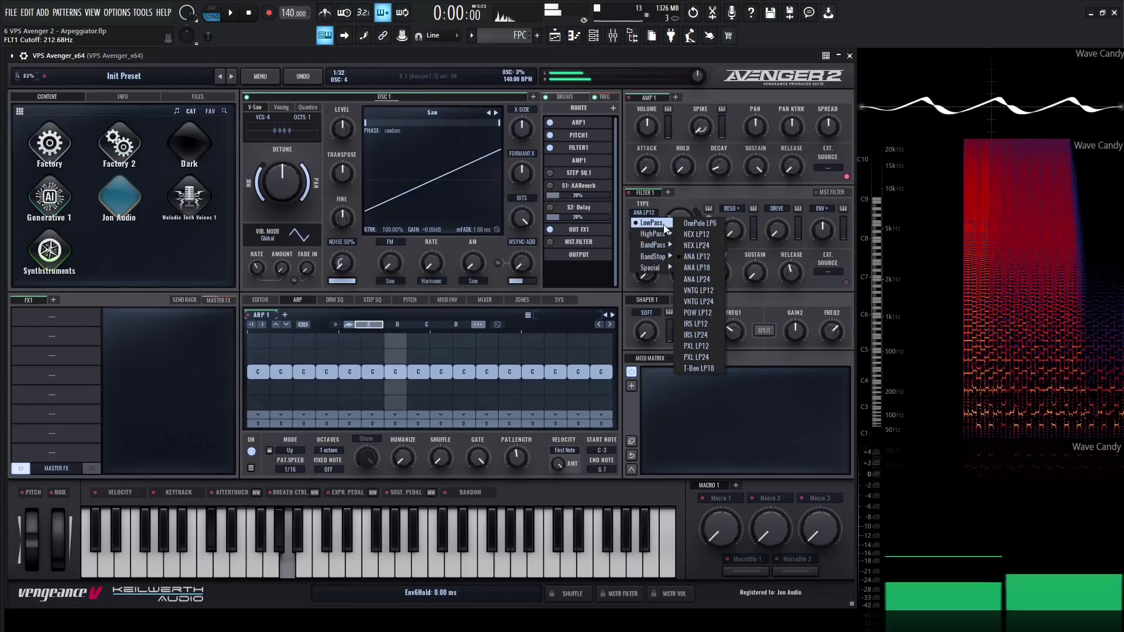
click(698, 290)
drag(735, 209, 829, 215)
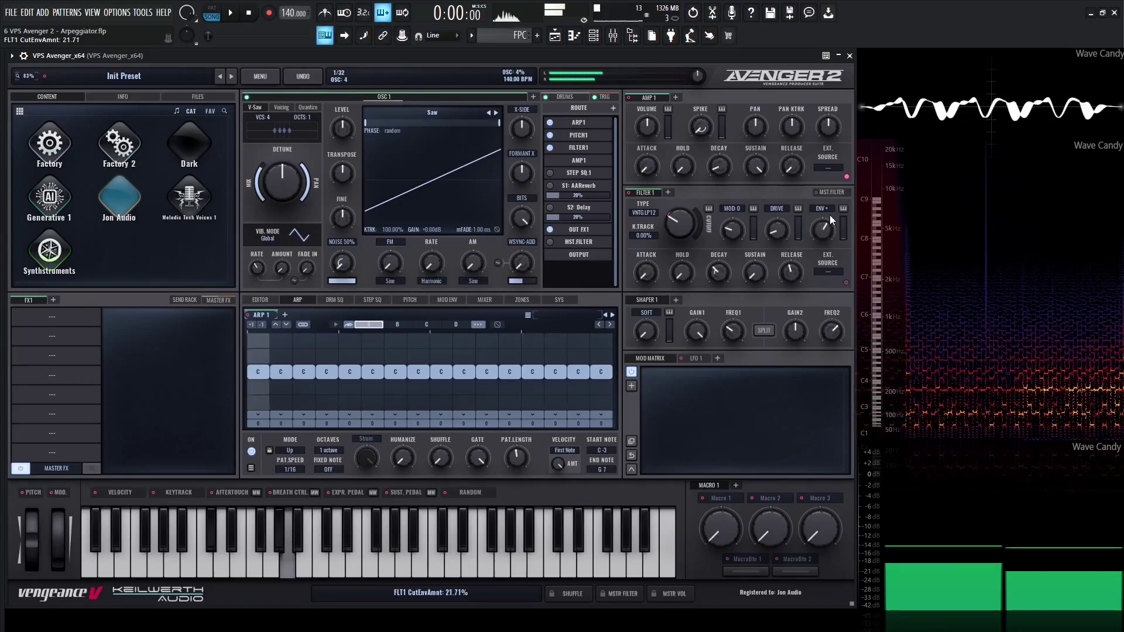
drag(681, 222, 683, 223)
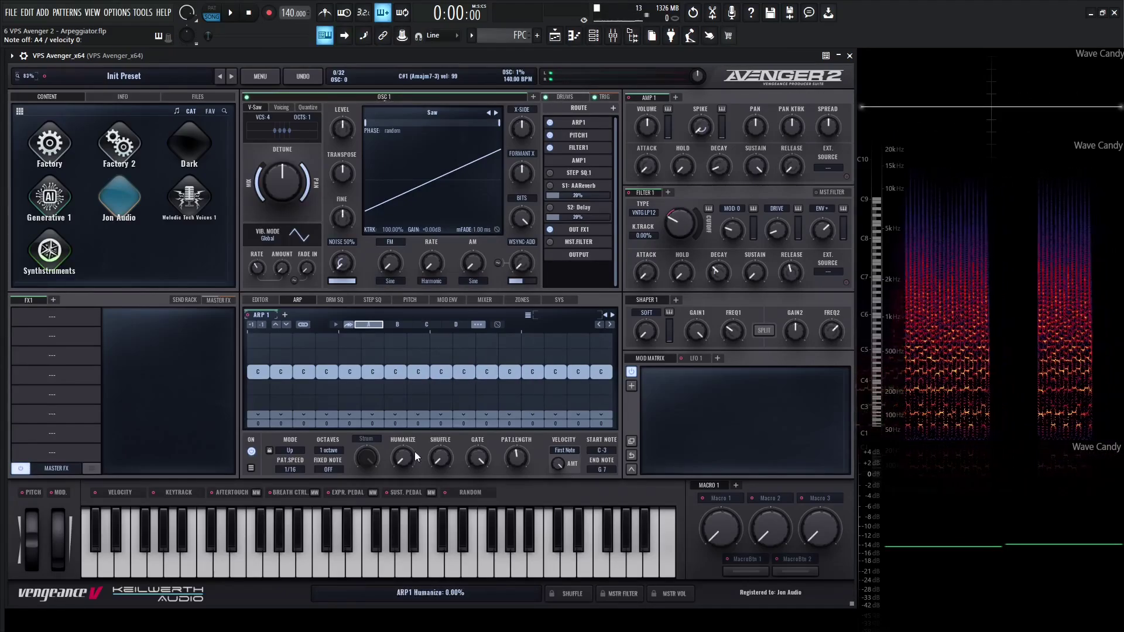
Set the arpeggiator's pattern speed to 1/8.
click(296, 470)
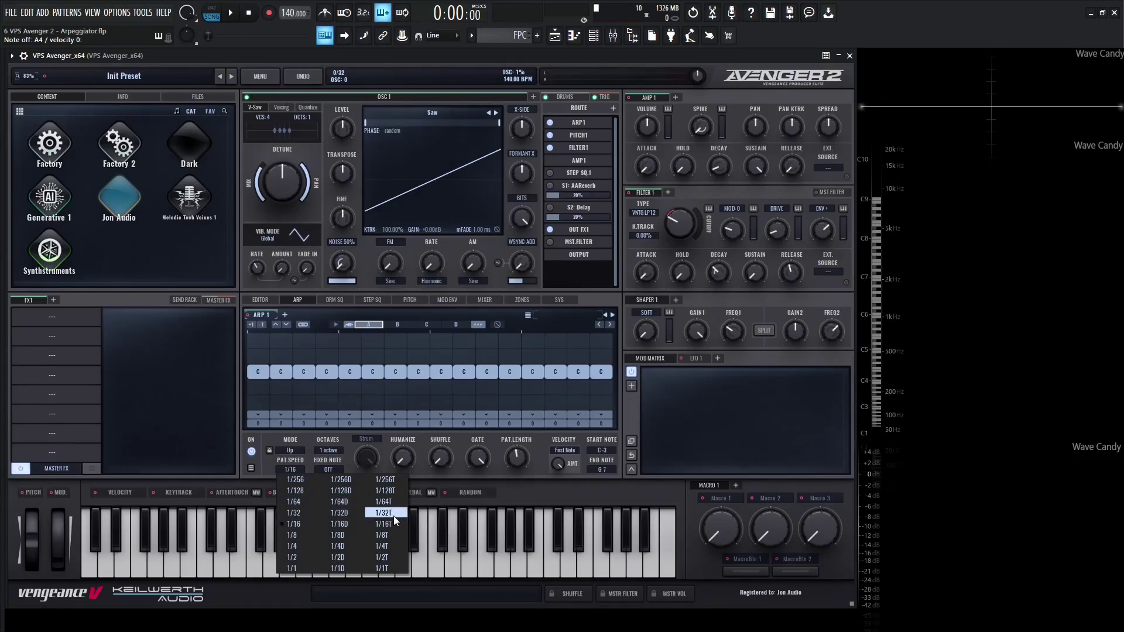
click(308, 536)
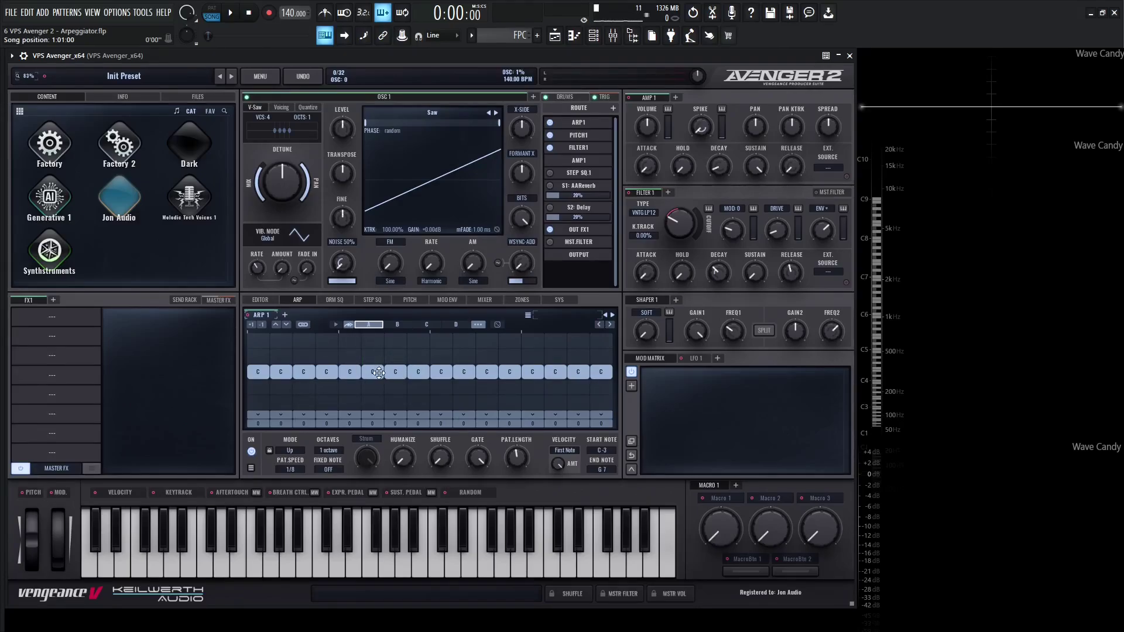
Raise the third and sixth arpeggio notes one octave, and try deleting the sixth note and placing it again in other octaves.
drag(379, 374, 379, 359)
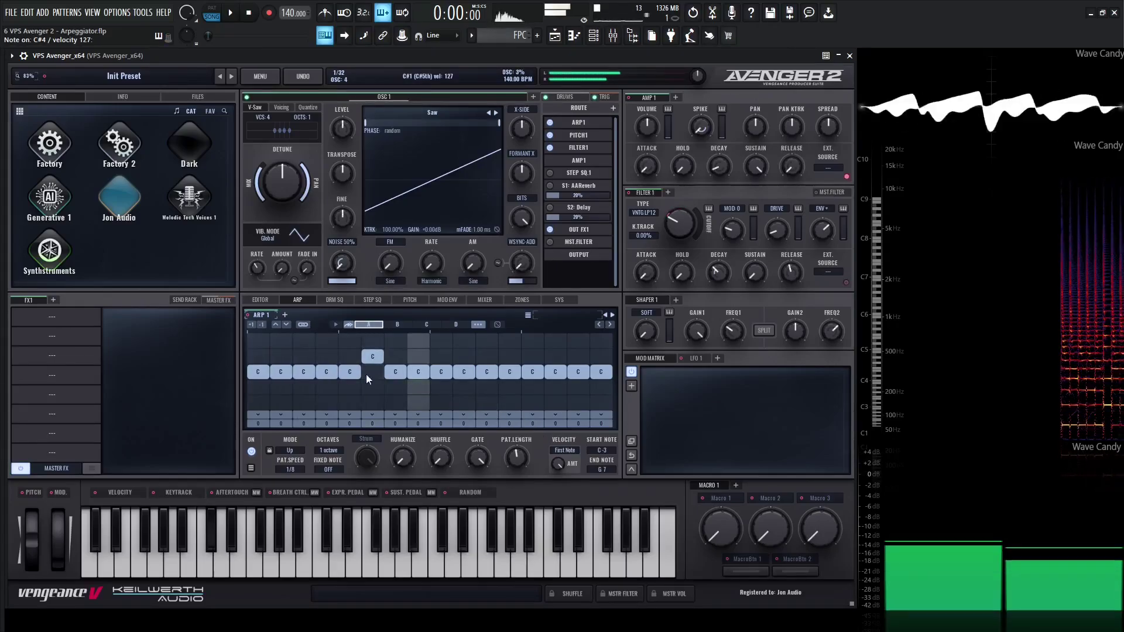
drag(303, 372, 304, 356)
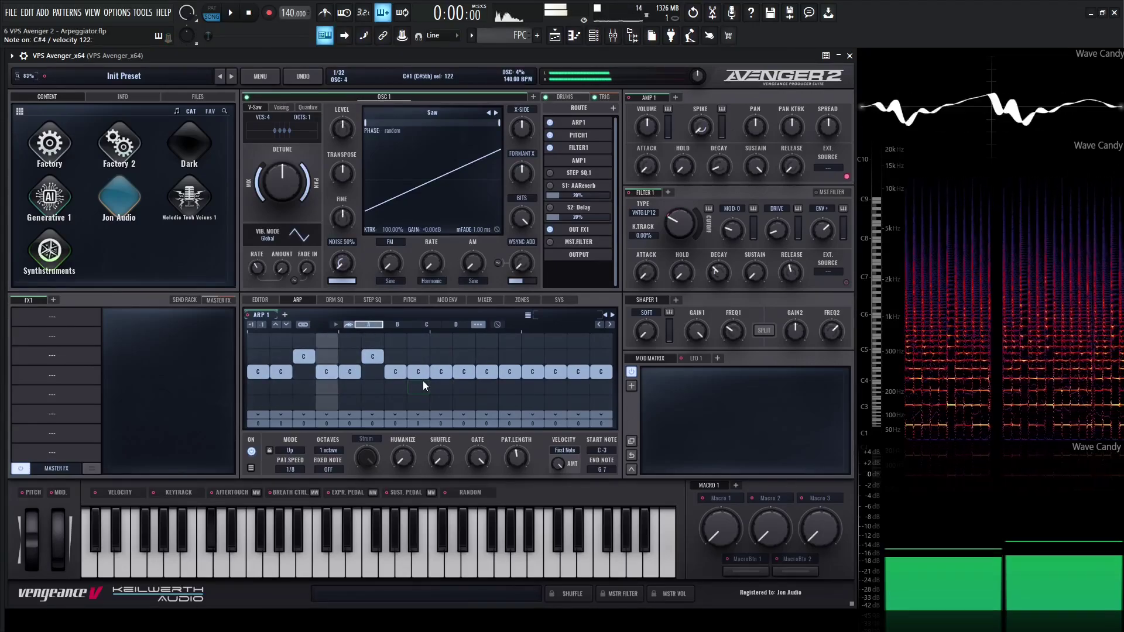
right_click(375, 392)
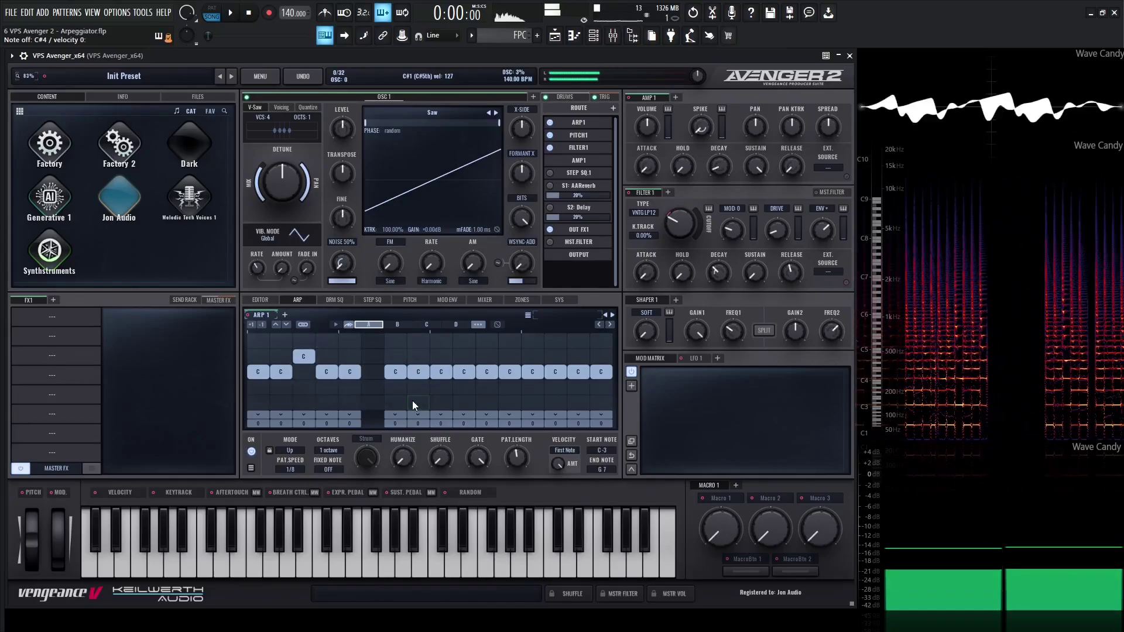
click(371, 392)
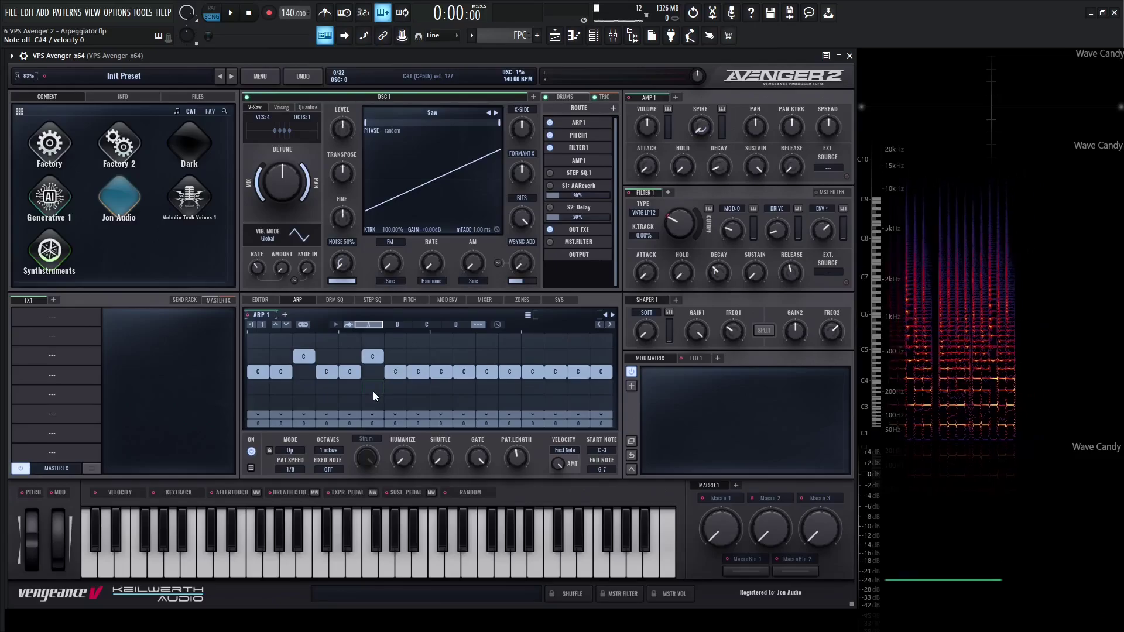
click(374, 393)
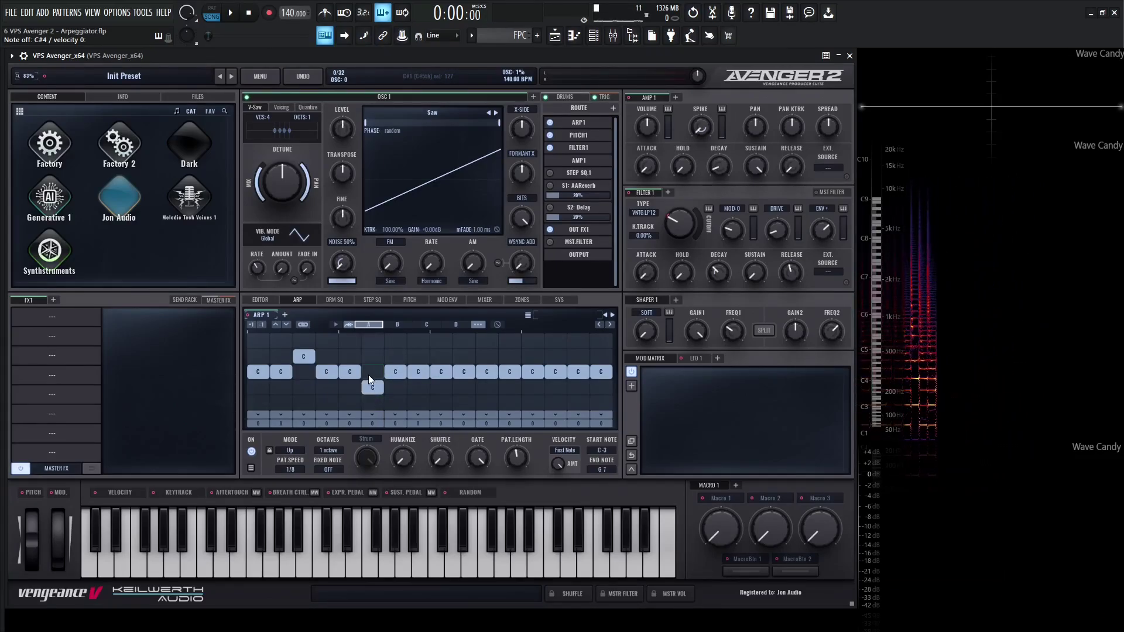
click(369, 376)
click(374, 343)
click(374, 342)
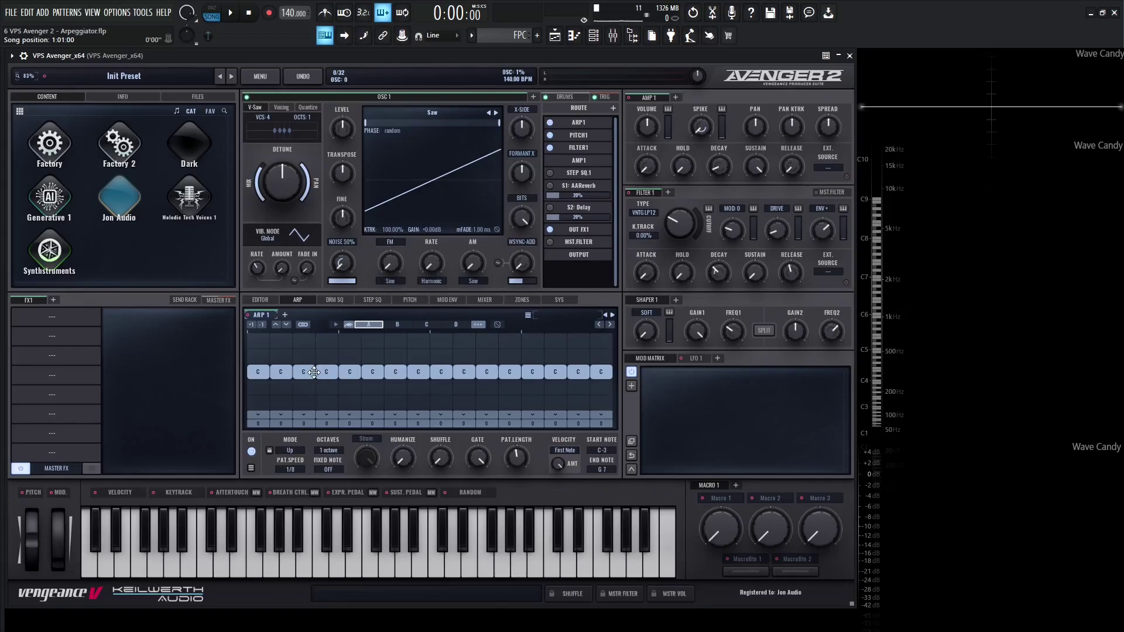
Shorten several arpeggio notes, including steps three, five and seven, and try raising the fourth note to E.
drag(314, 372, 395, 371)
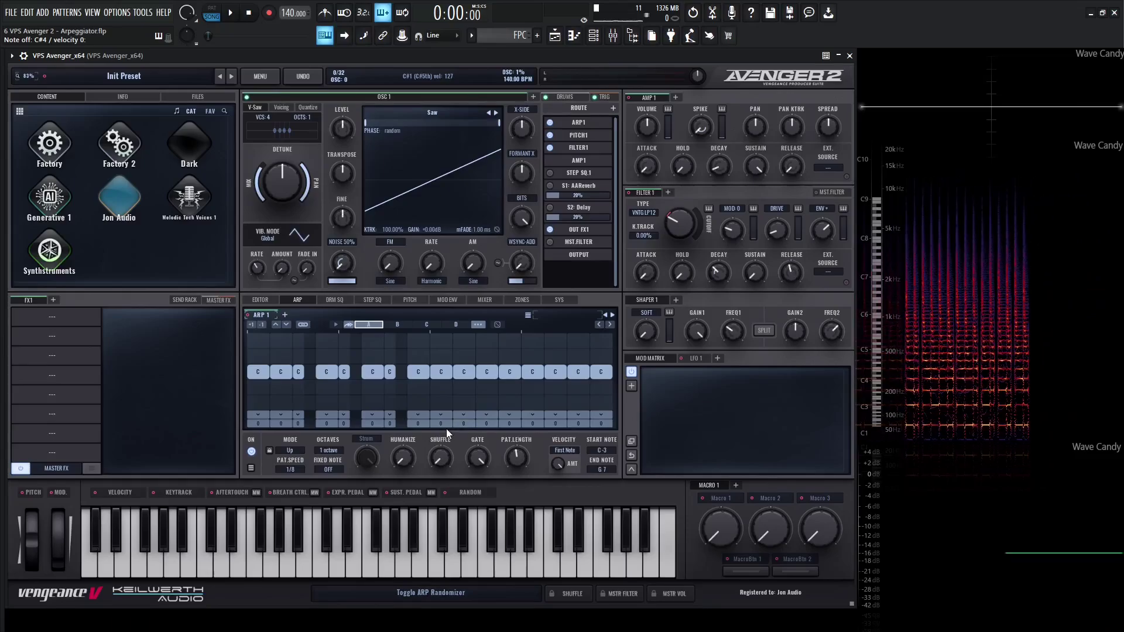
drag(444, 425, 536, 370)
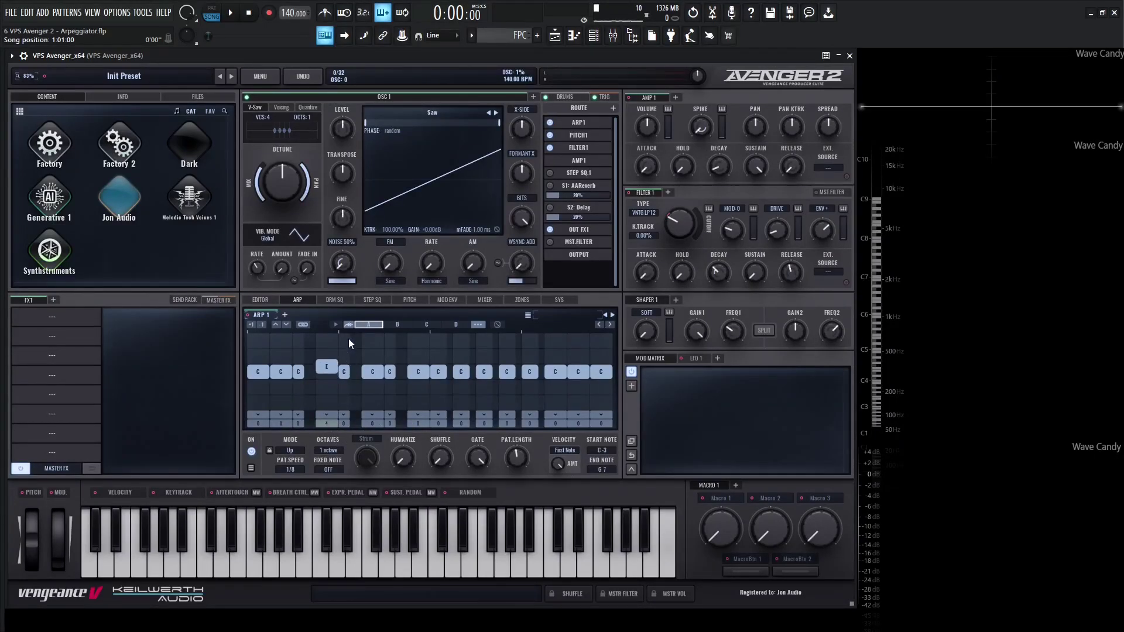
drag(349, 339, 346, 422)
mouse_move(329, 372)
mouse_down()
mouse_move(336, 355)
mouse_move(342, 381)
mouse_move(344, 373)
mouse_up()
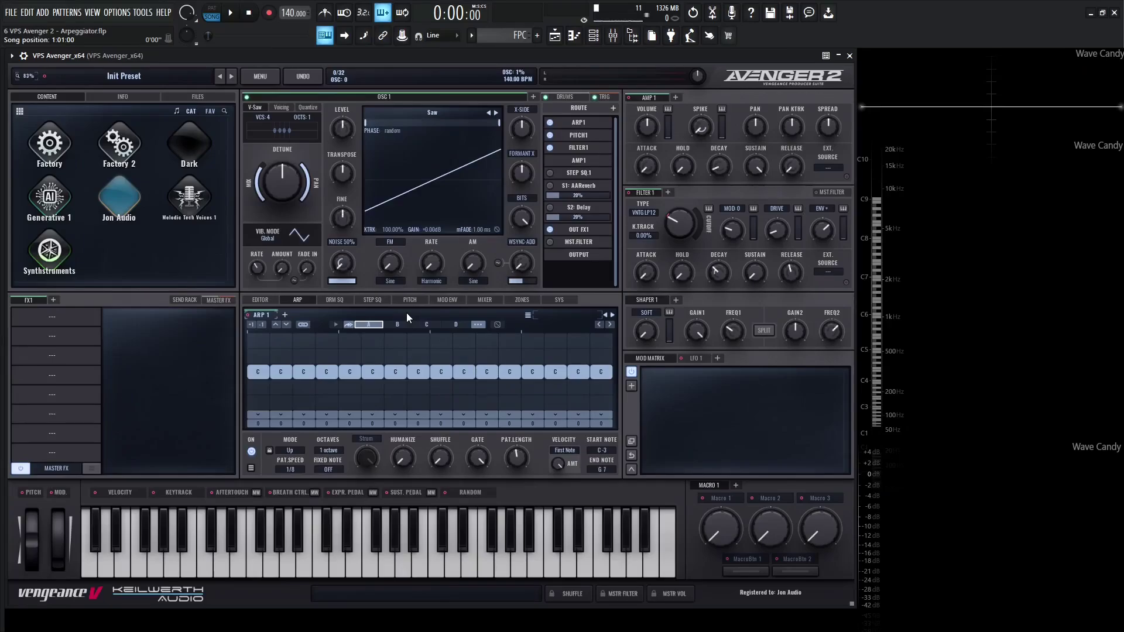
Link arpeggio steps four and five with a glide, raise step five one octave, audition it, and remove the link.
key(shift)
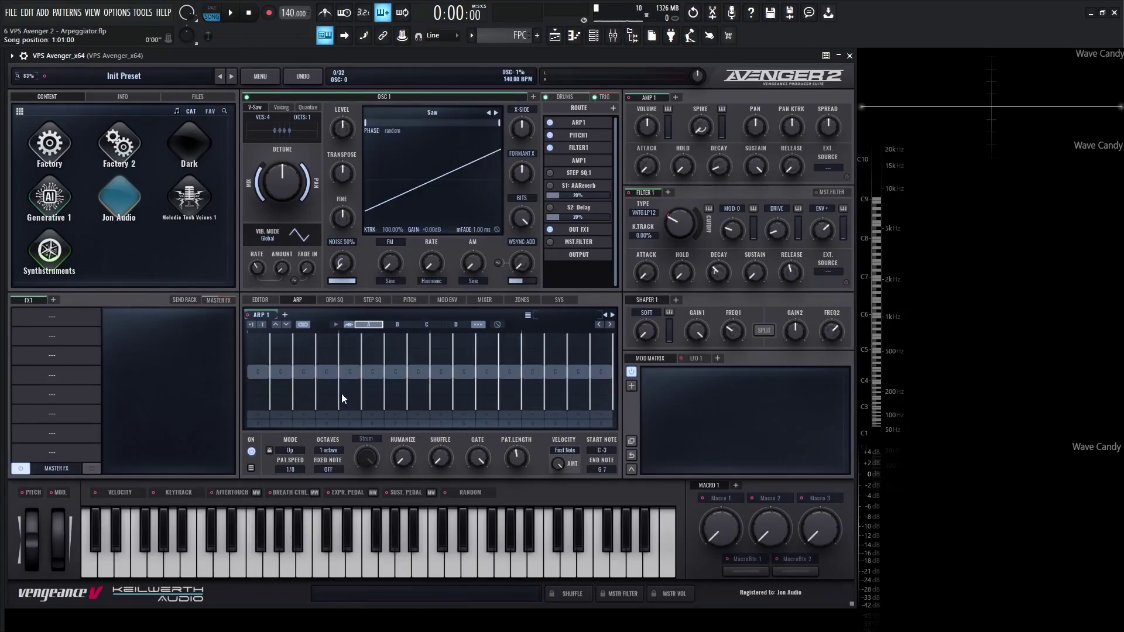
shift+click(339, 367)
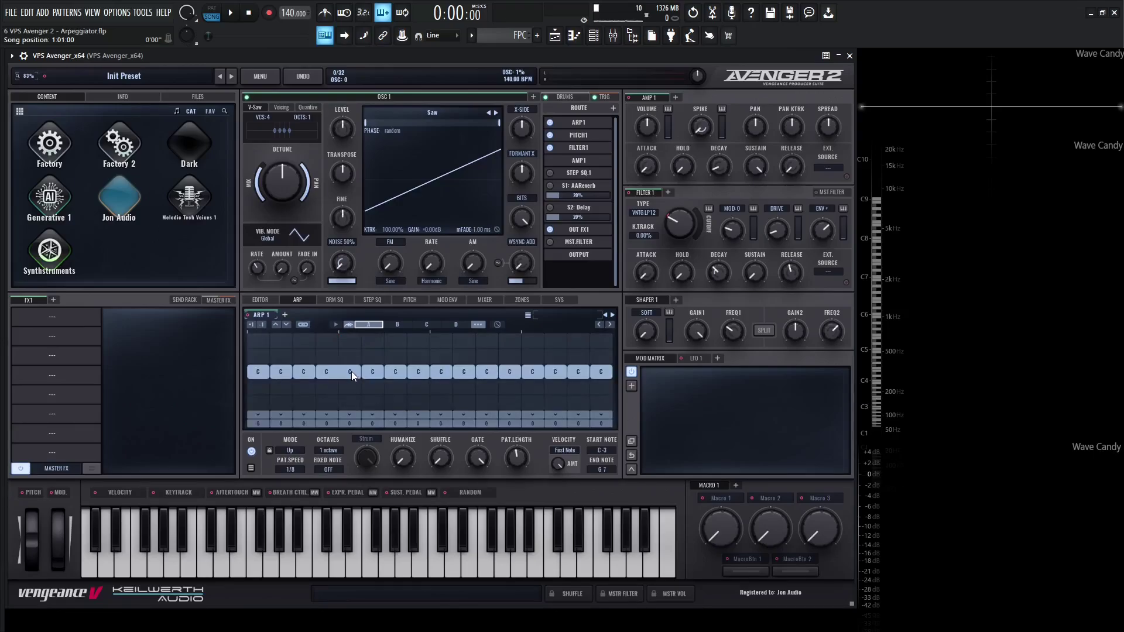
drag(350, 370, 354, 359)
key(s)
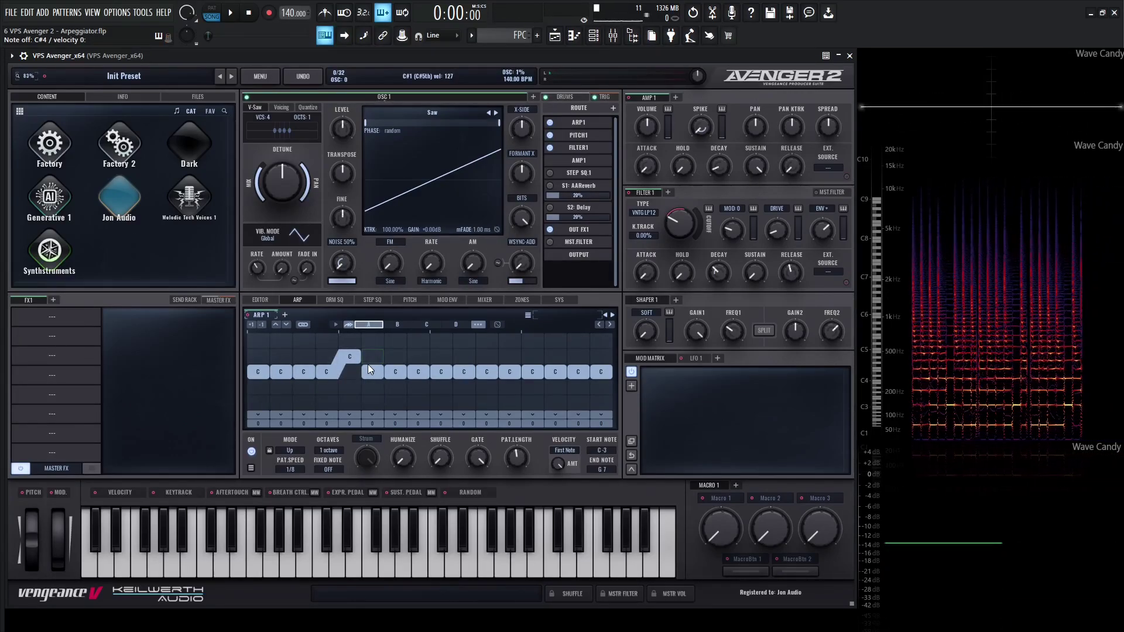
shift+click(339, 374)
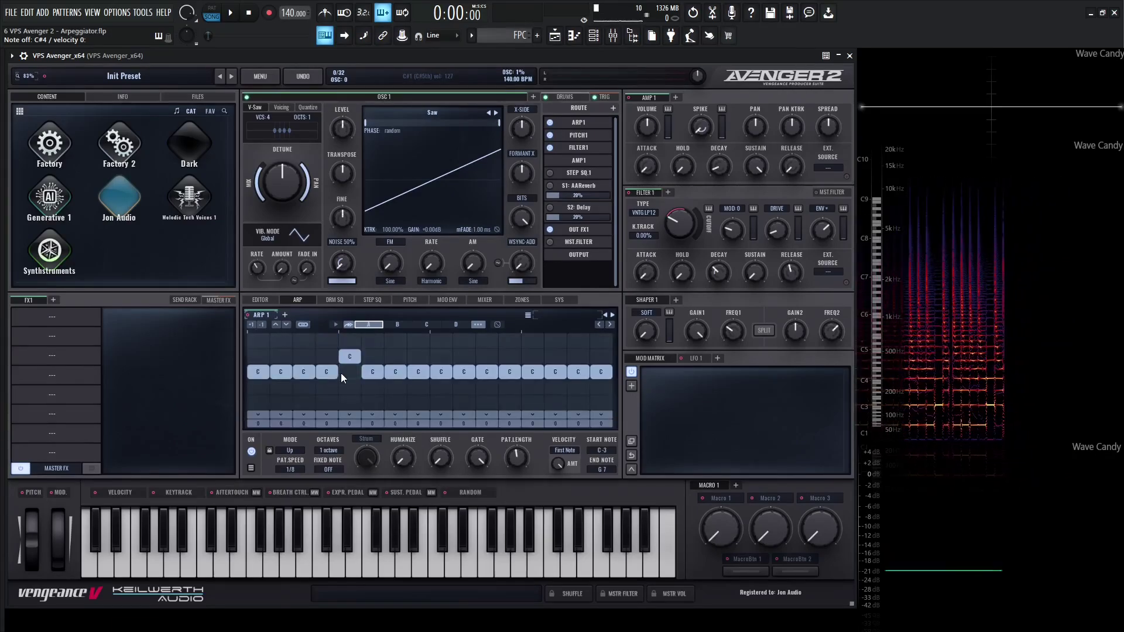
click(302, 325)
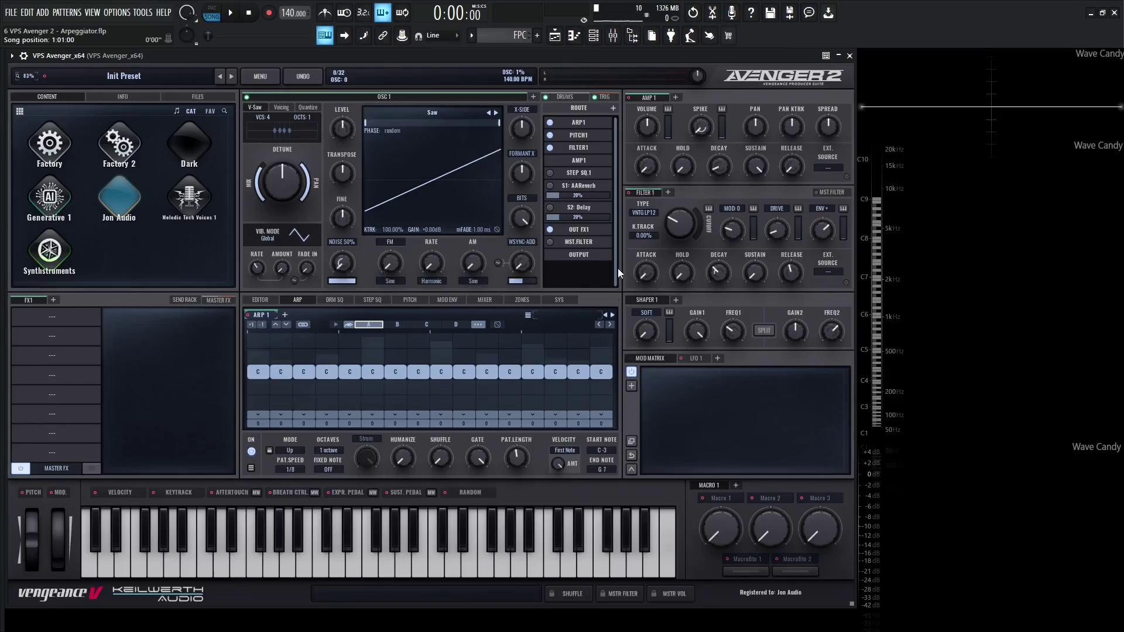
Raise the modulation amount on Filter 1's cutoff.
drag(696, 238, 675, 177)
Transpose all arpeggio notes down by octaves and return them to their original octave.
click(285, 325)
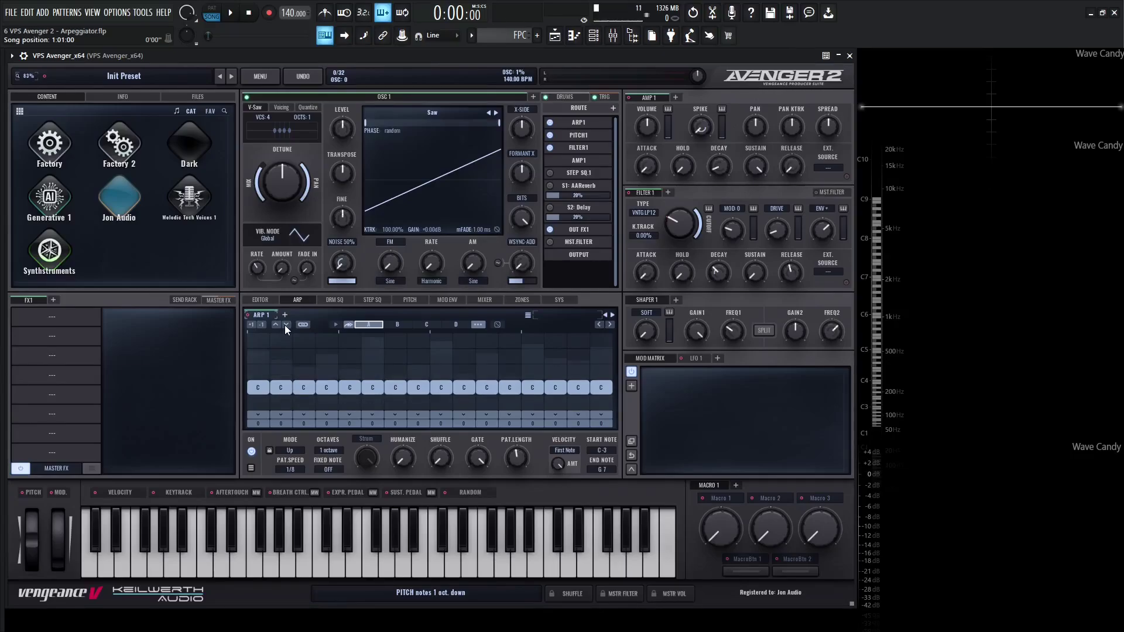
click(285, 324)
click(274, 325)
click(273, 324)
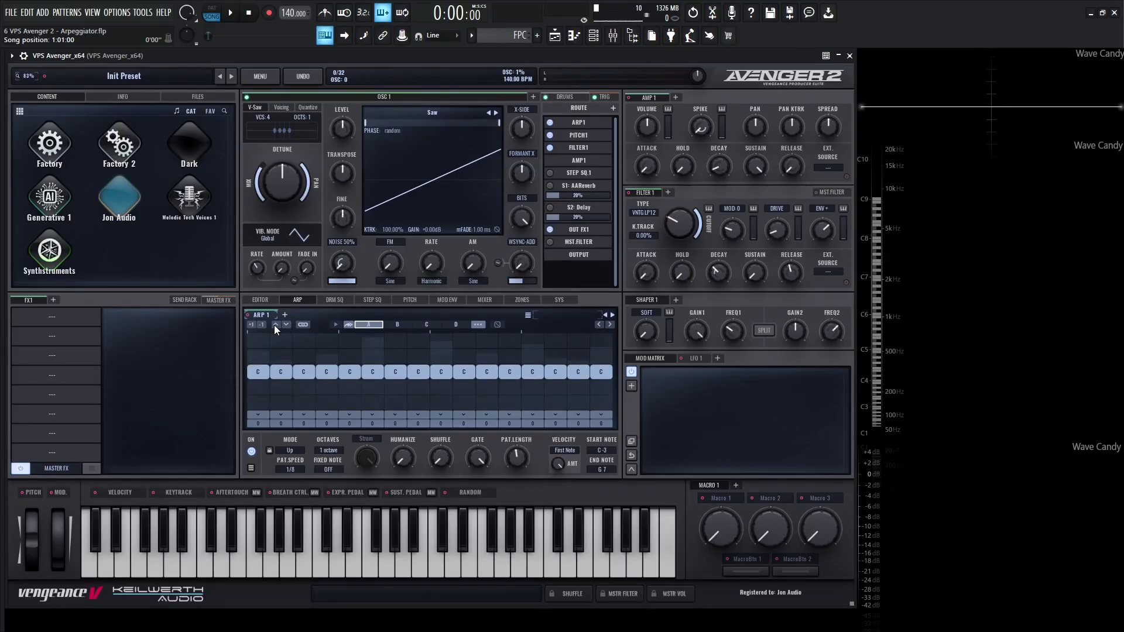
Transpose all arpeggio notes down by semitones and bring them back up to C.
click(260, 325)
click(261, 325)
click(260, 325)
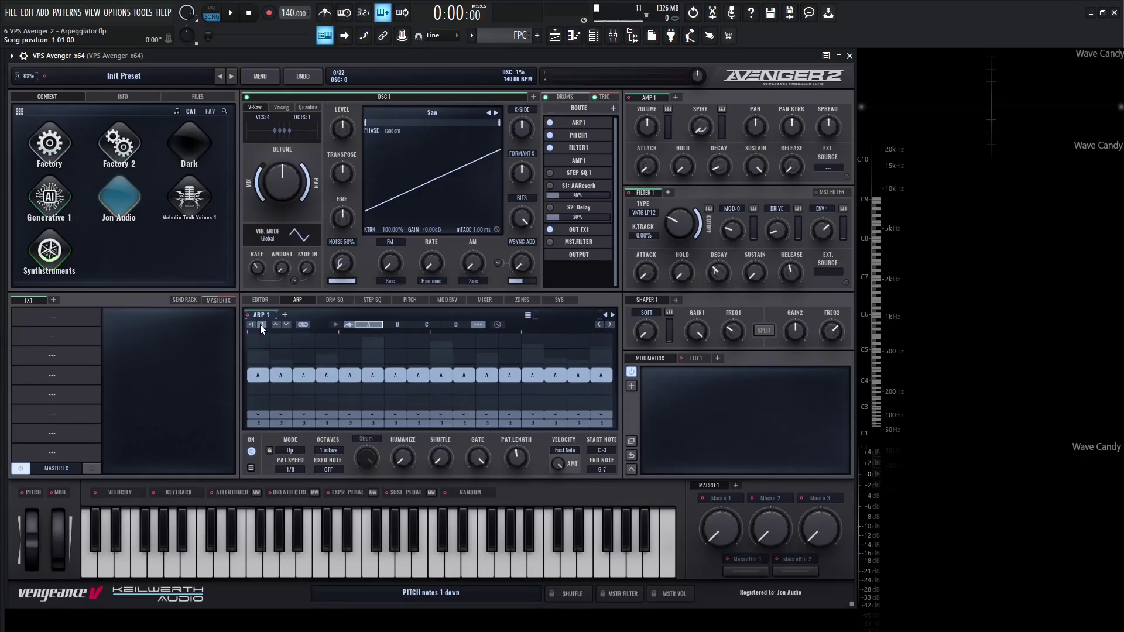
click(260, 325)
click(250, 325)
click(250, 325)
click(250, 324)
click(250, 325)
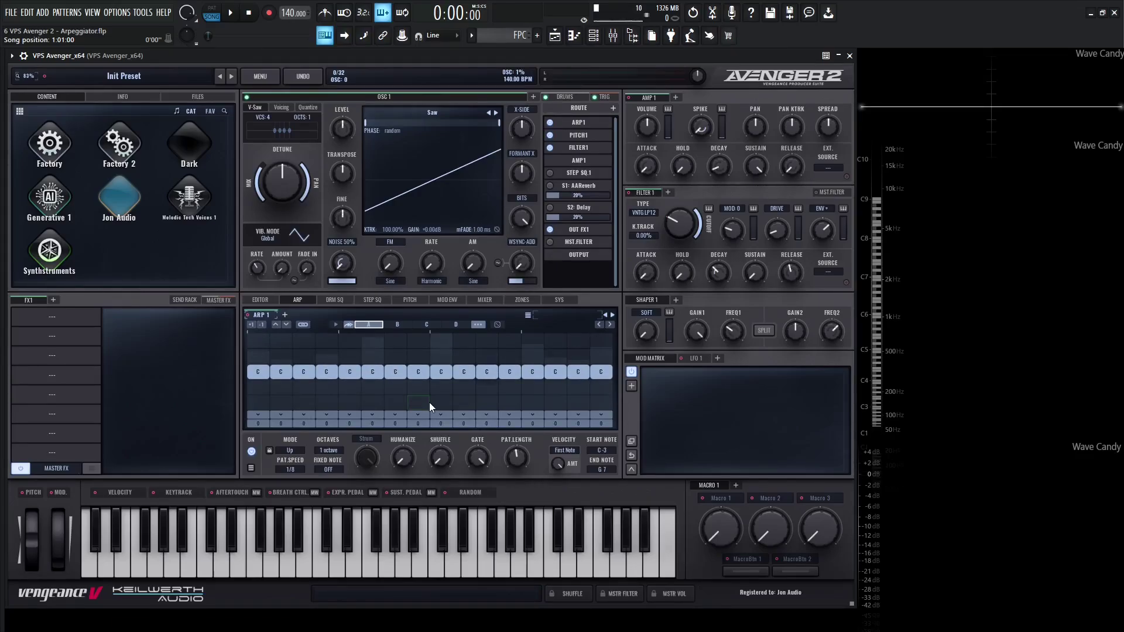
Move steps 8, 11 and 13 to other octaves, and shift the whole pattern one step later and back.
mouse_move(480, 371)
mouse_down()
mouse_move(498, 385)
mouse_move(532, 383)
mouse_up()
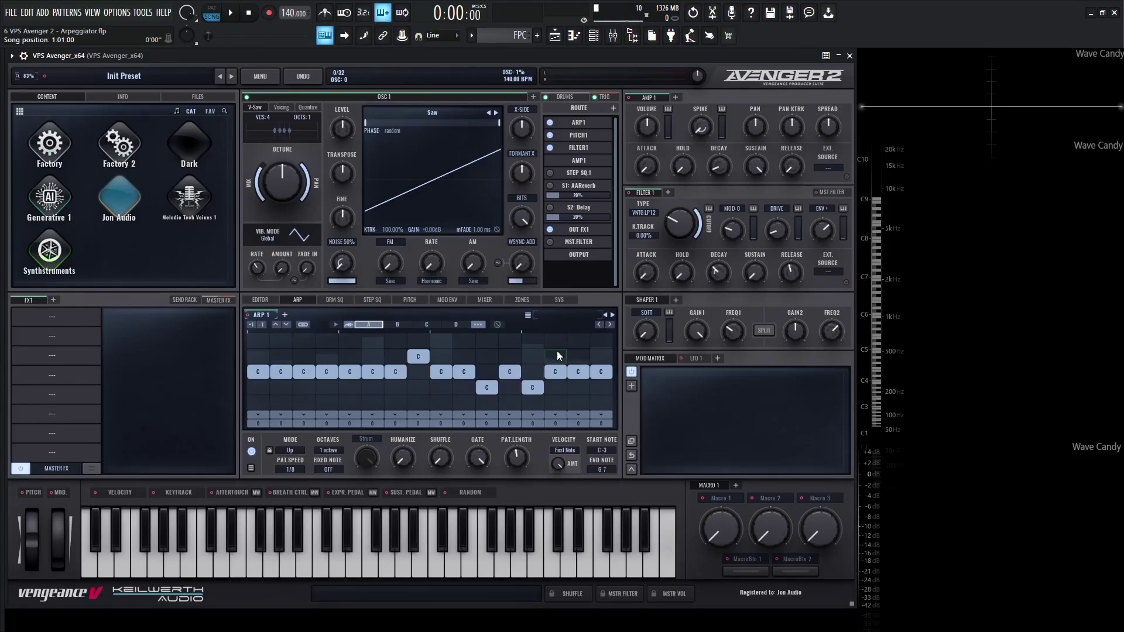
click(609, 325)
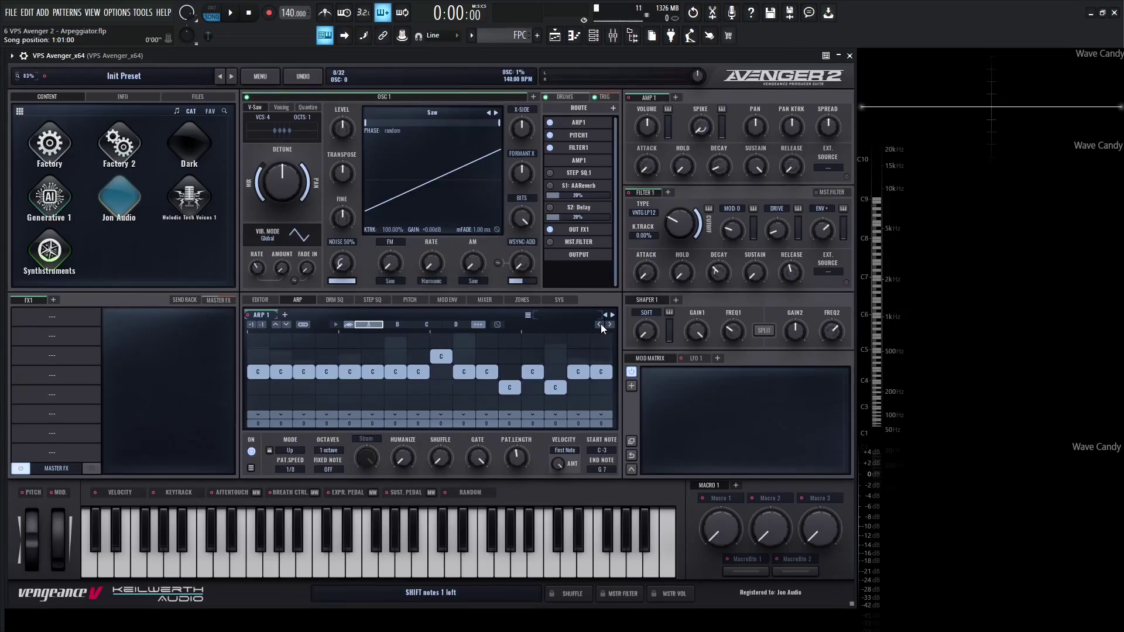
click(600, 324)
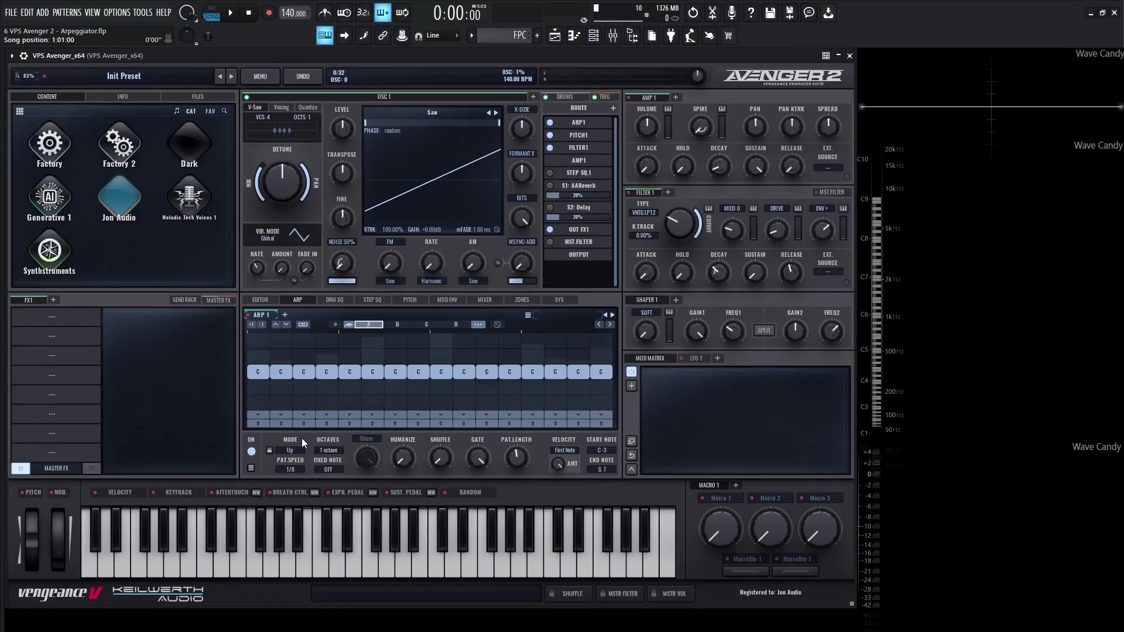
Play a chord and audition the arpeggiator's Down and Alternate modes.
key(n)
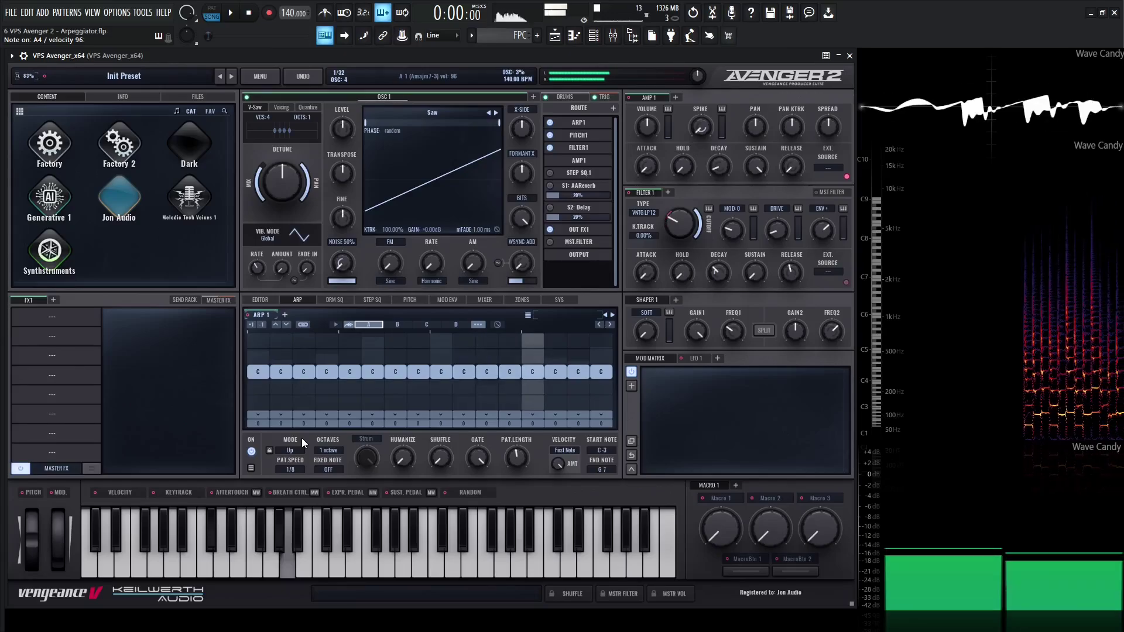
click(296, 449)
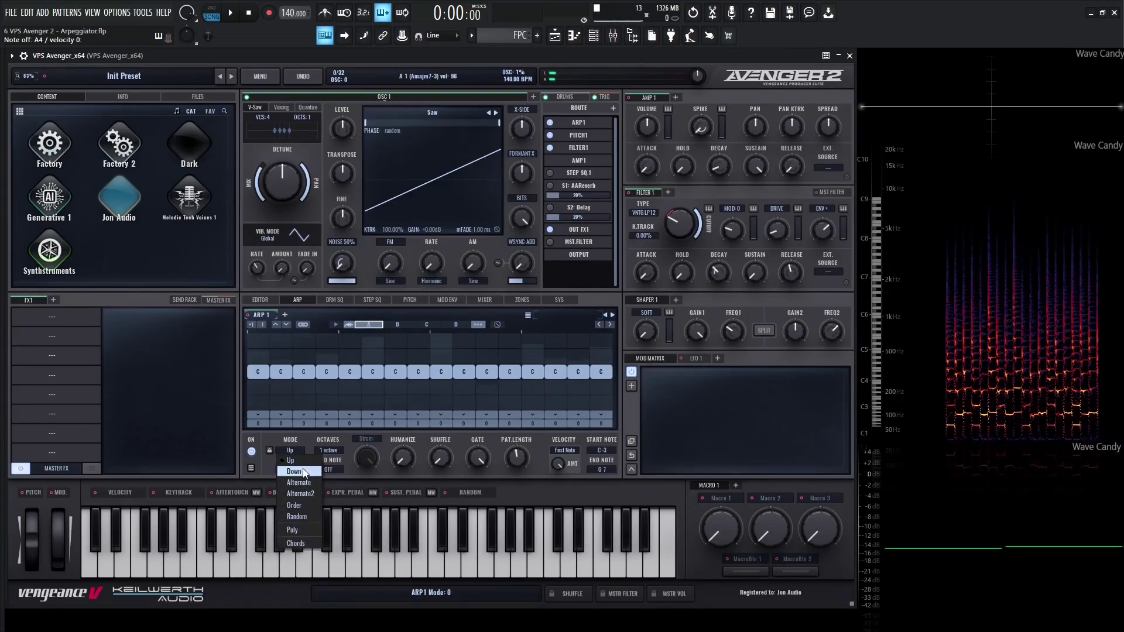
click(303, 469)
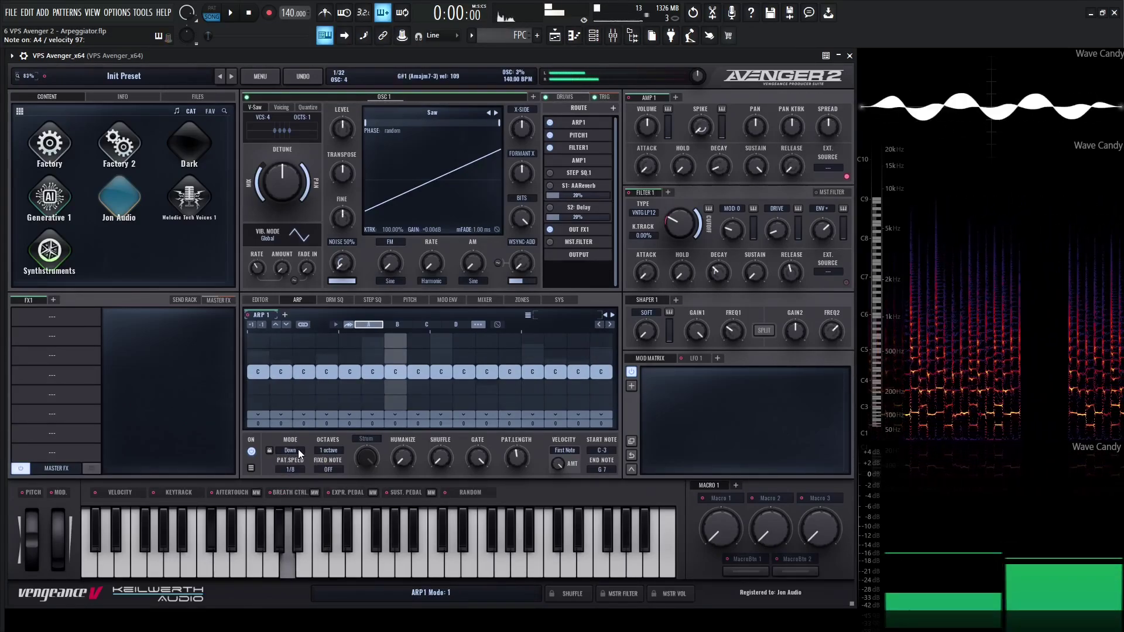
click(297, 448)
click(308, 481)
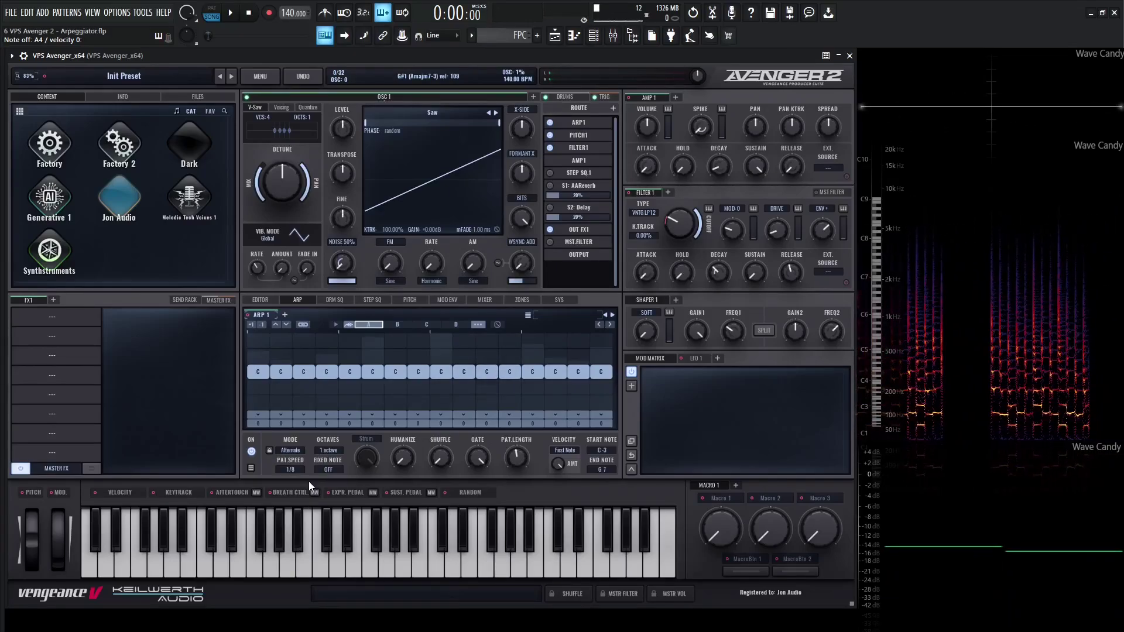
Set the arpeggiator mode to Alternate2.
click(298, 449)
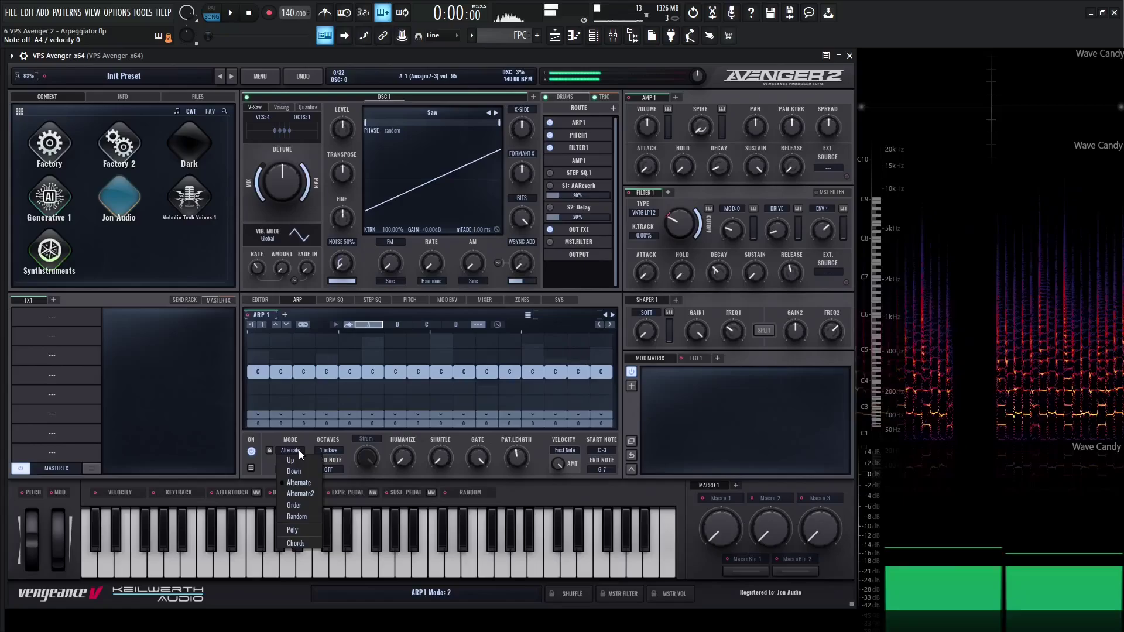
click(305, 495)
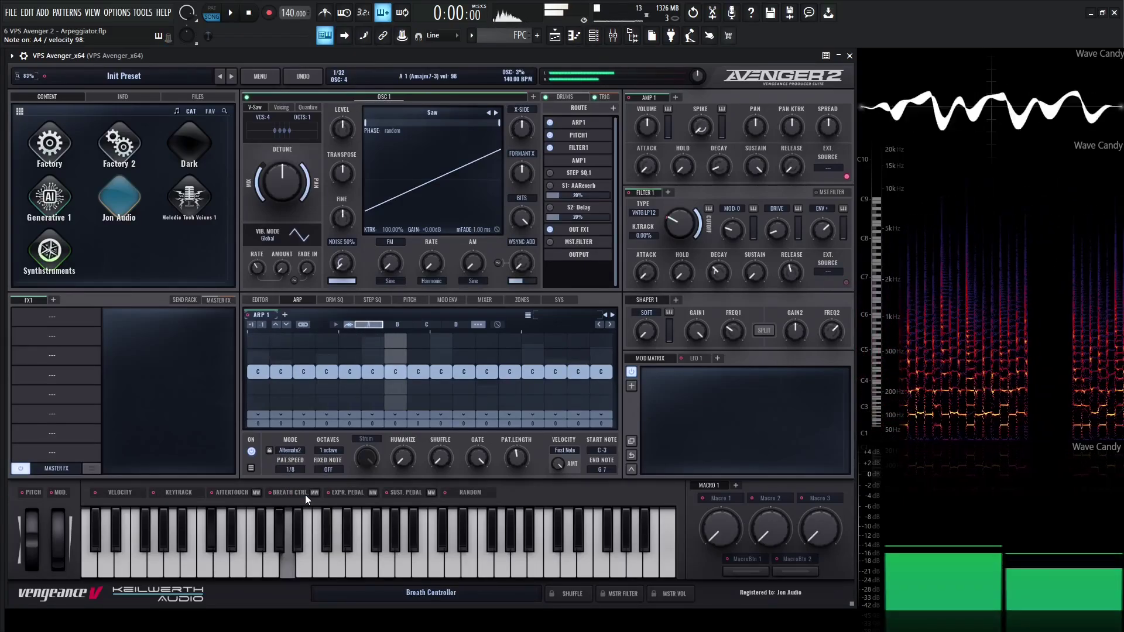
Audition the arpeggiator's Order and Random modes with a held chord.
click(286, 453)
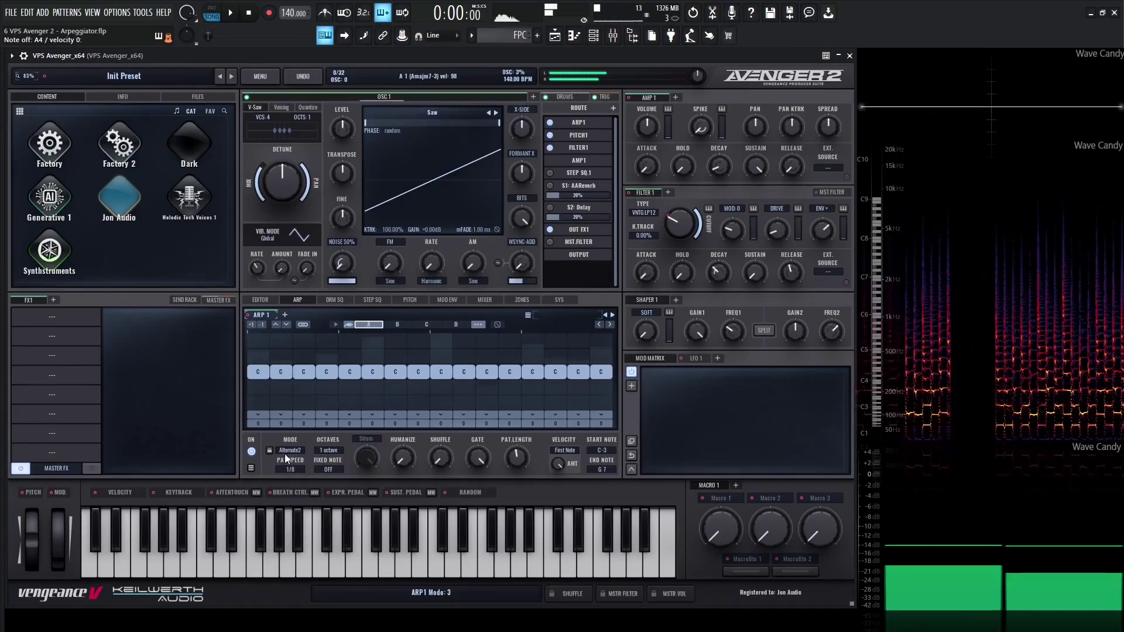
click(303, 505)
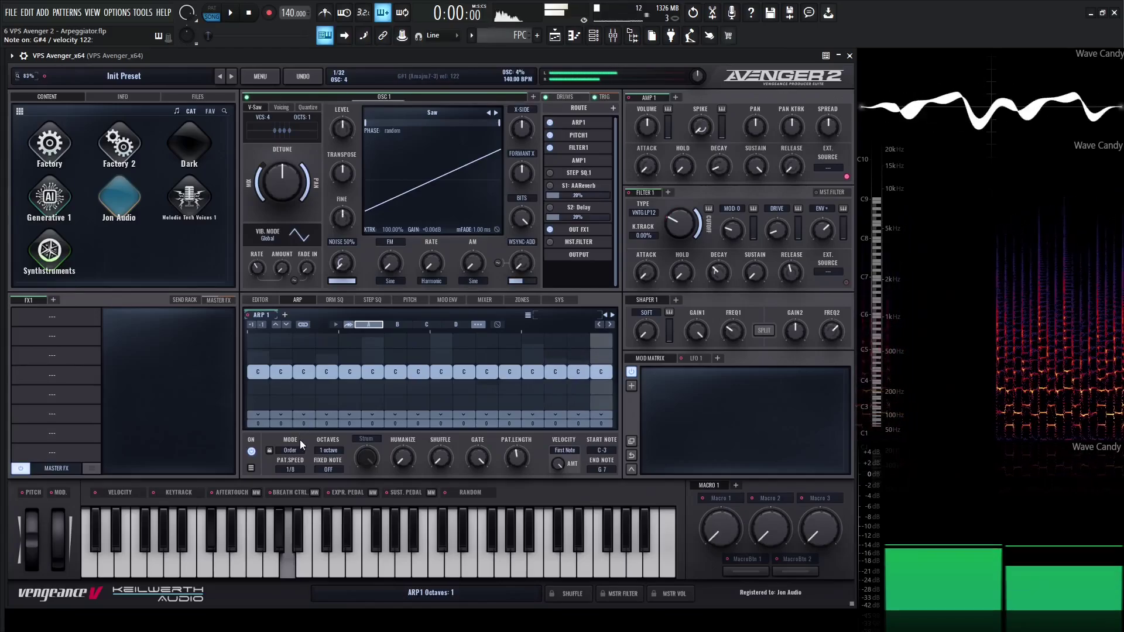
click(290, 450)
click(297, 516)
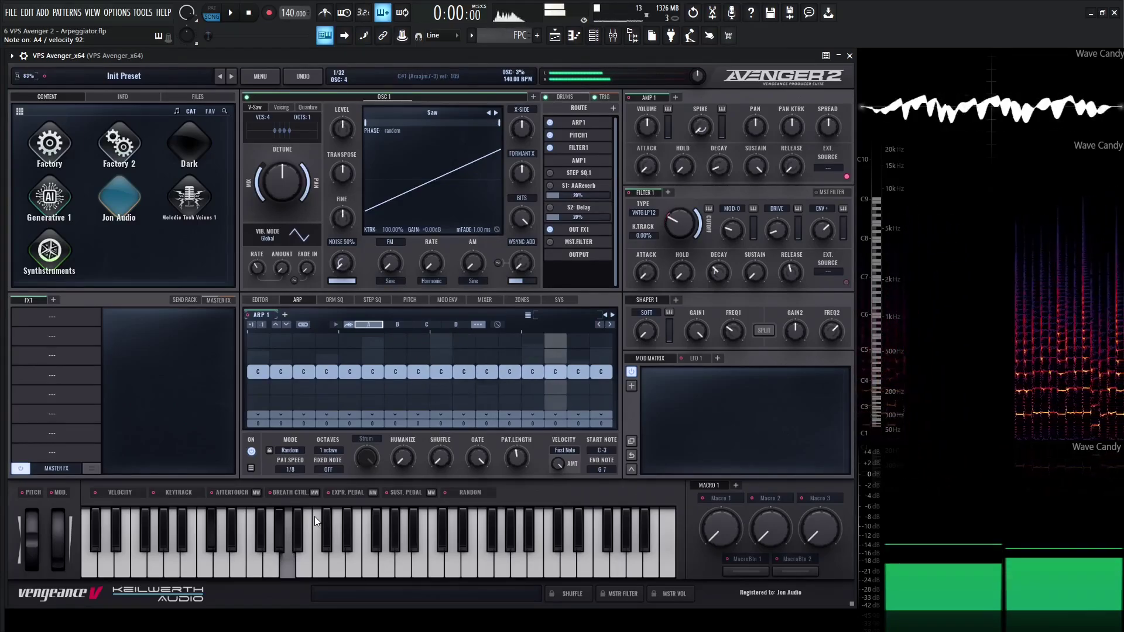
Set the arpeggiator mode to Poly and play a chord.
click(294, 449)
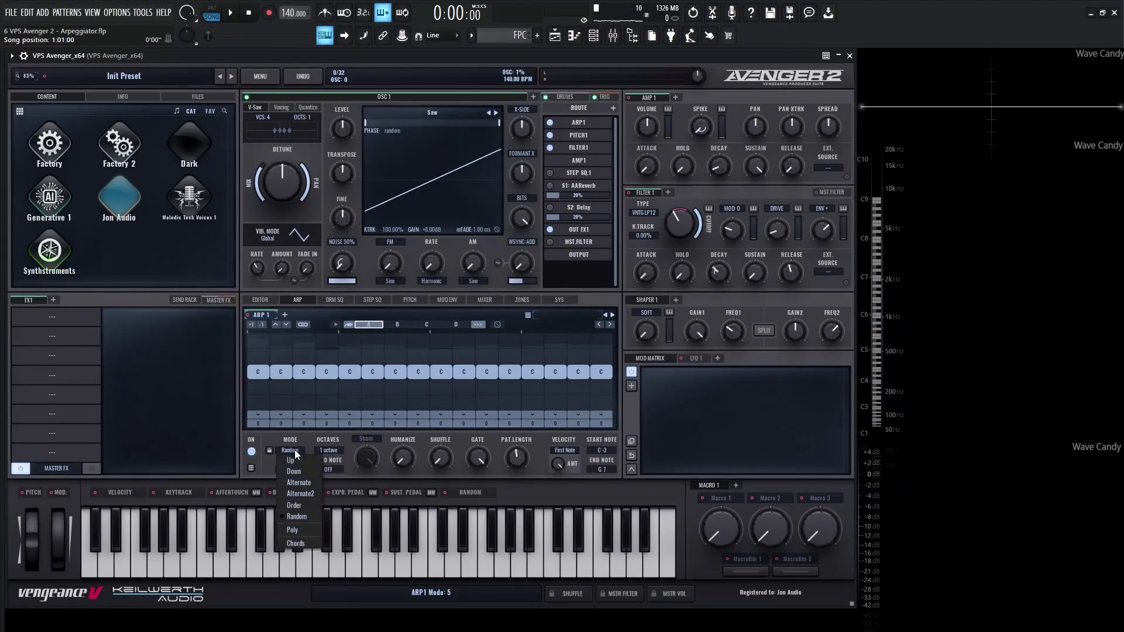
click(300, 529)
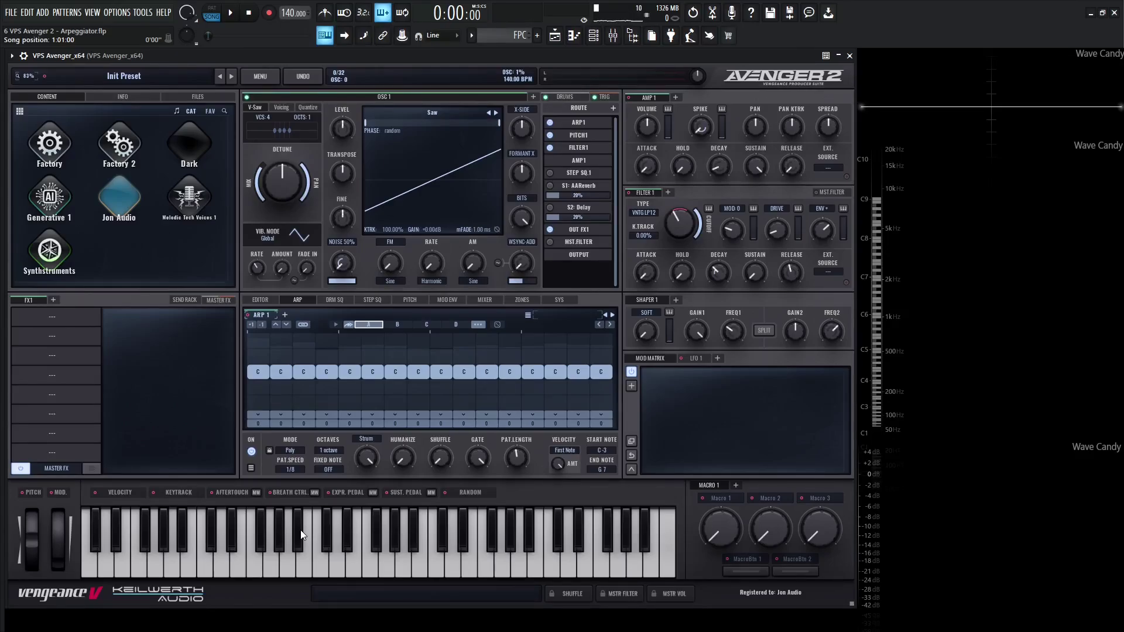
key(2)
Set the arpeggiator mode to Chords and merge the pattern into four blocks of four steps each.
click(291, 451)
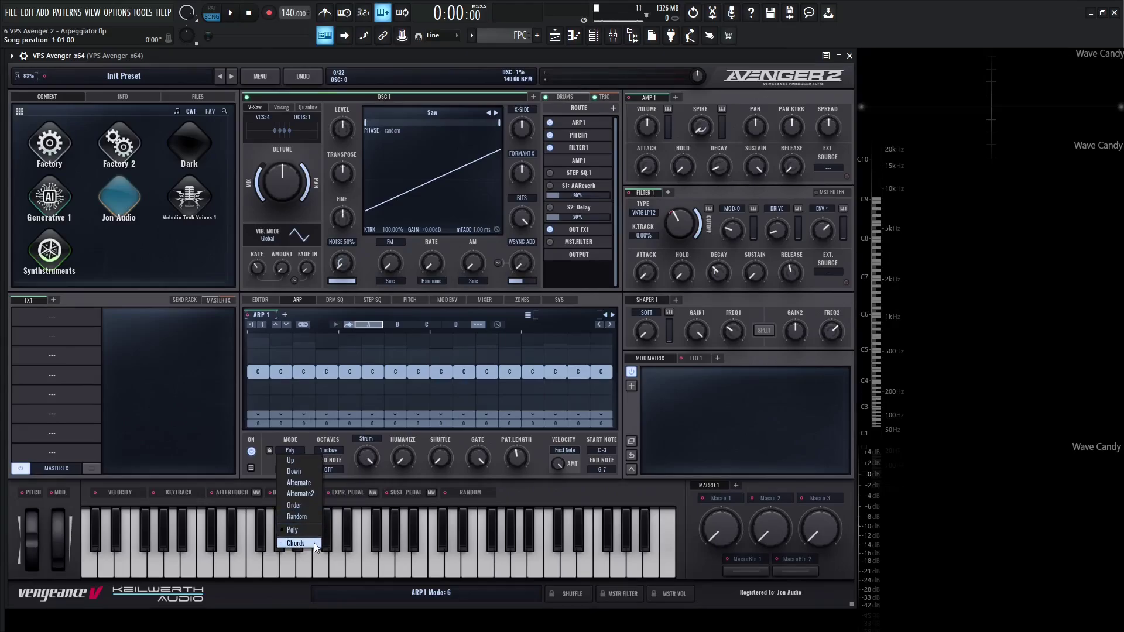
click(314, 543)
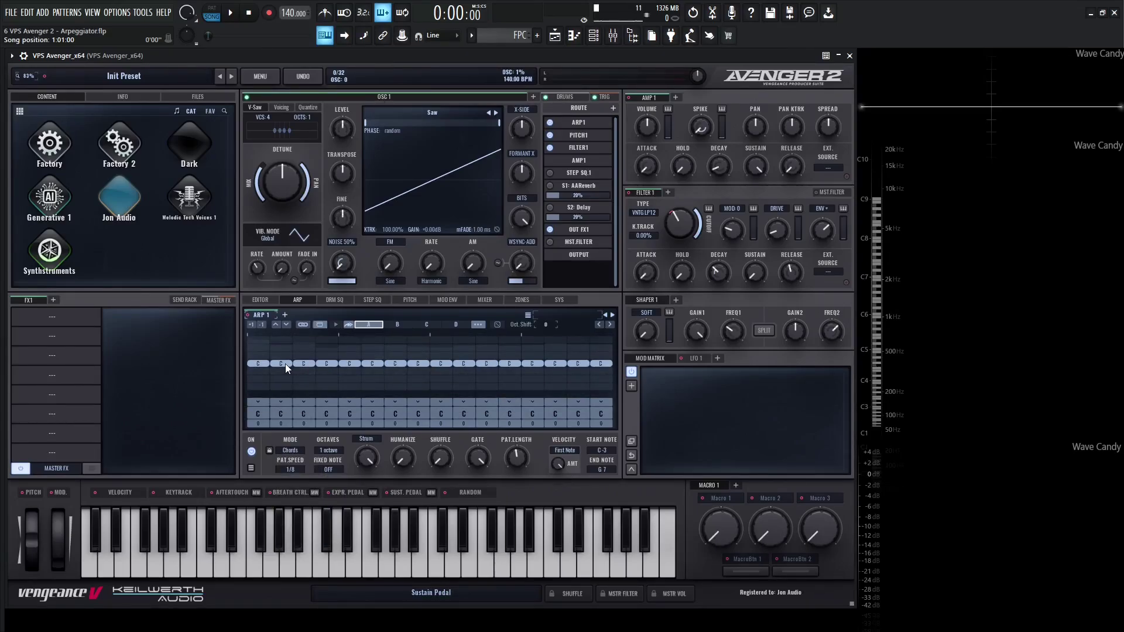
mouse_move(285, 364)
mouse_down()
mouse_move(498, 348)
mouse_move(603, 364)
mouse_up()
drag(263, 364, 518, 363)
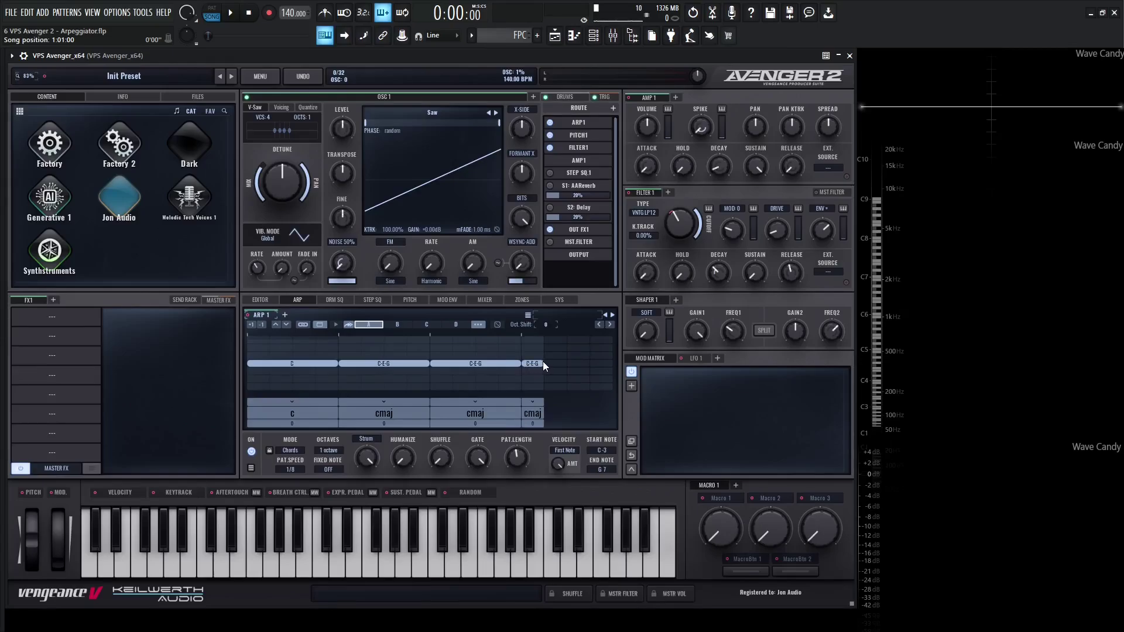
click(542, 360)
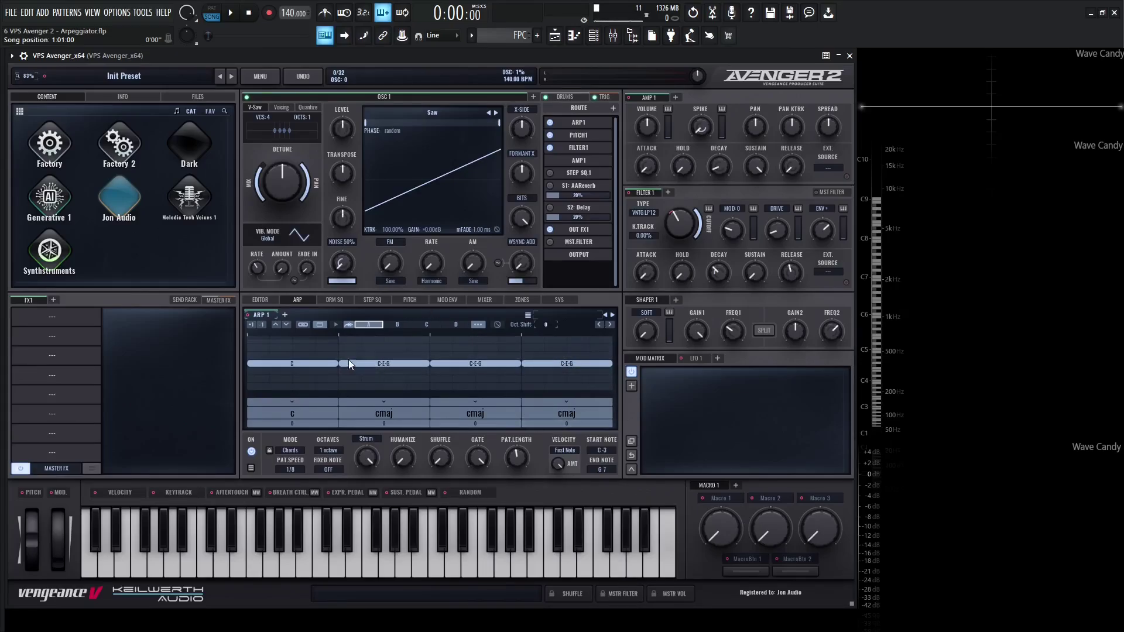
Set all four chord blocks to Power 5th and adjust the value beside SUB on the third chord.
click(303, 413)
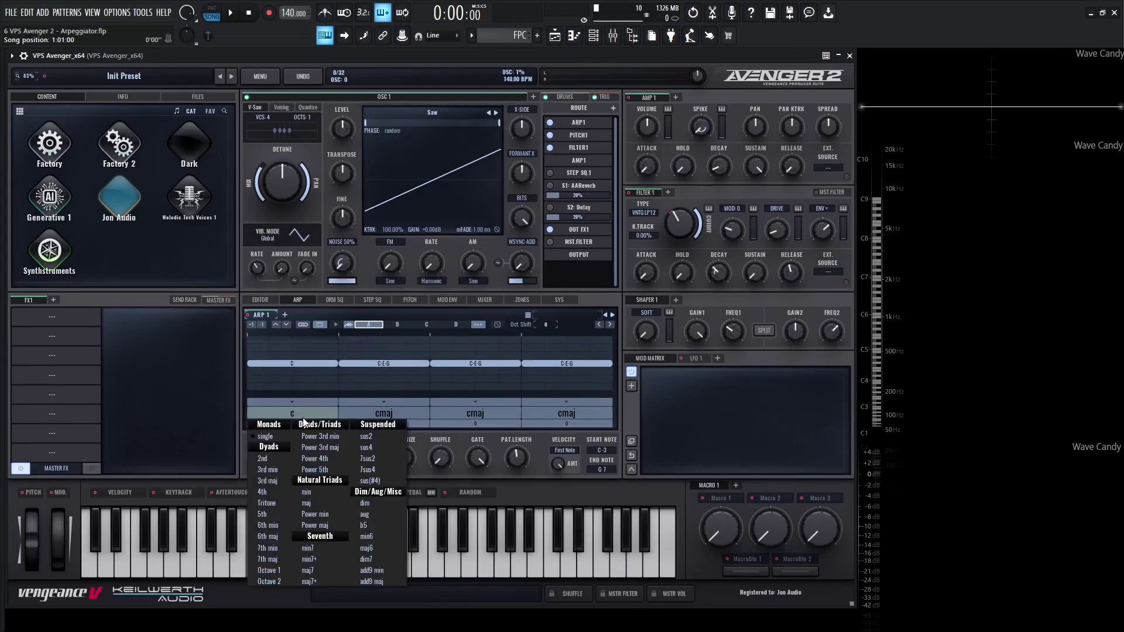
click(334, 472)
click(382, 412)
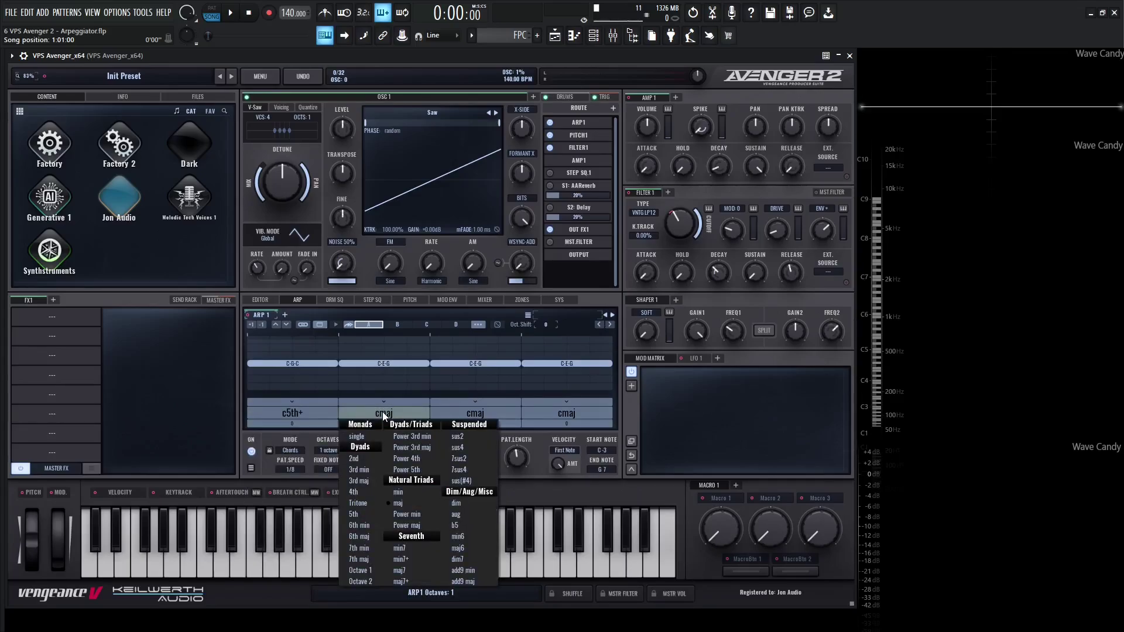
click(428, 465)
click(471, 414)
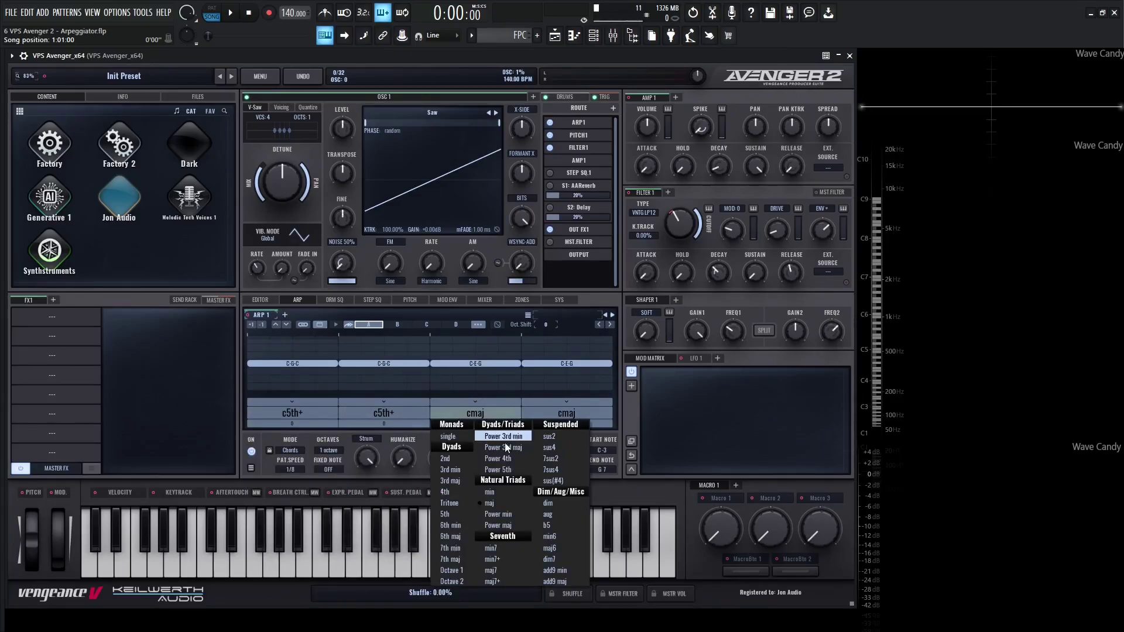
click(506, 469)
click(577, 414)
click(590, 469)
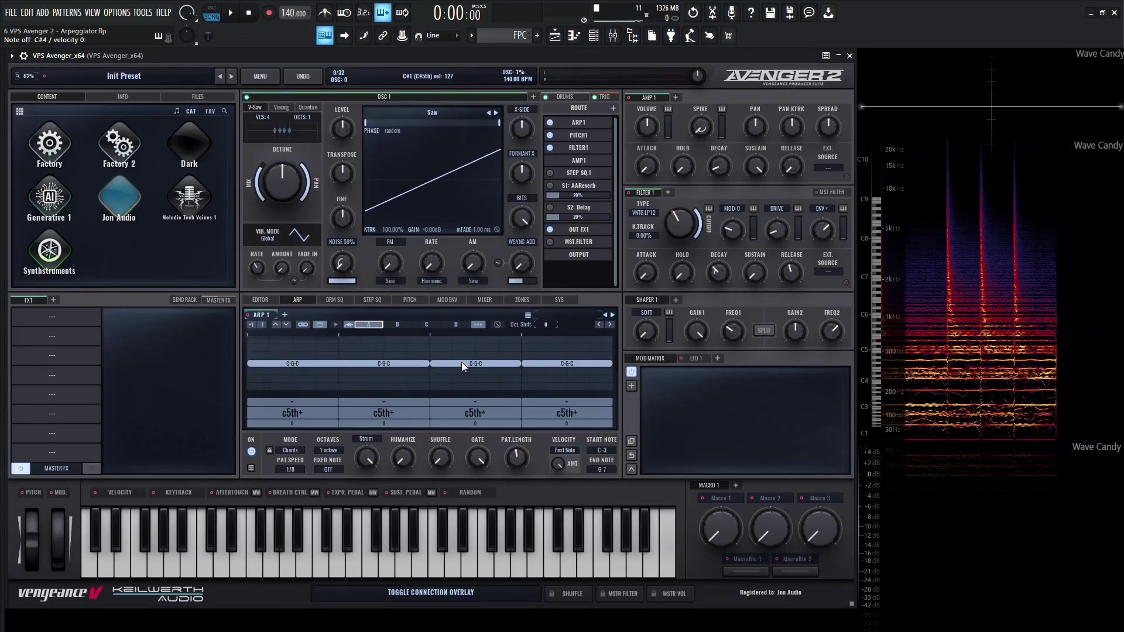
mouse_move(471, 365)
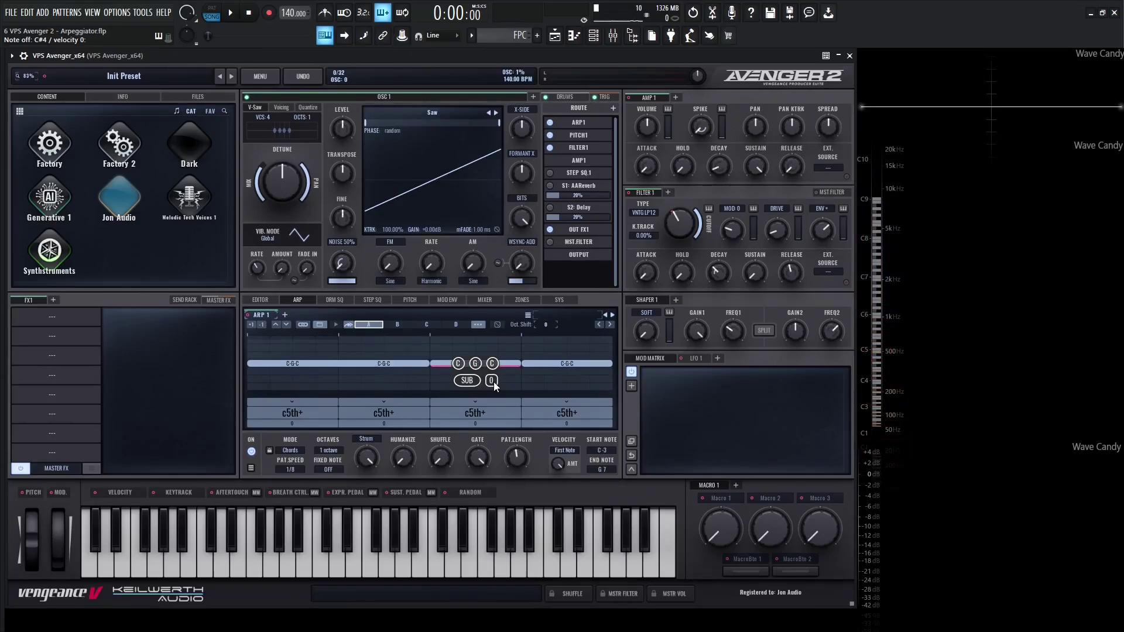
drag(494, 384, 496, 354)
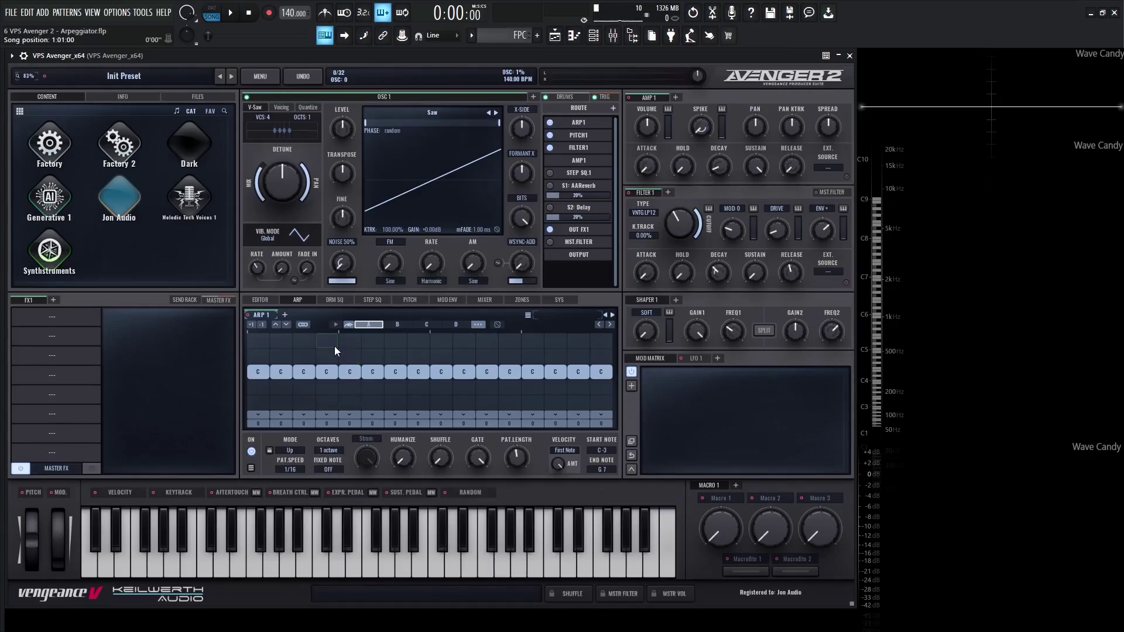
Initialize ARP 1 and set its mode to Chords.
right_click(262, 315)
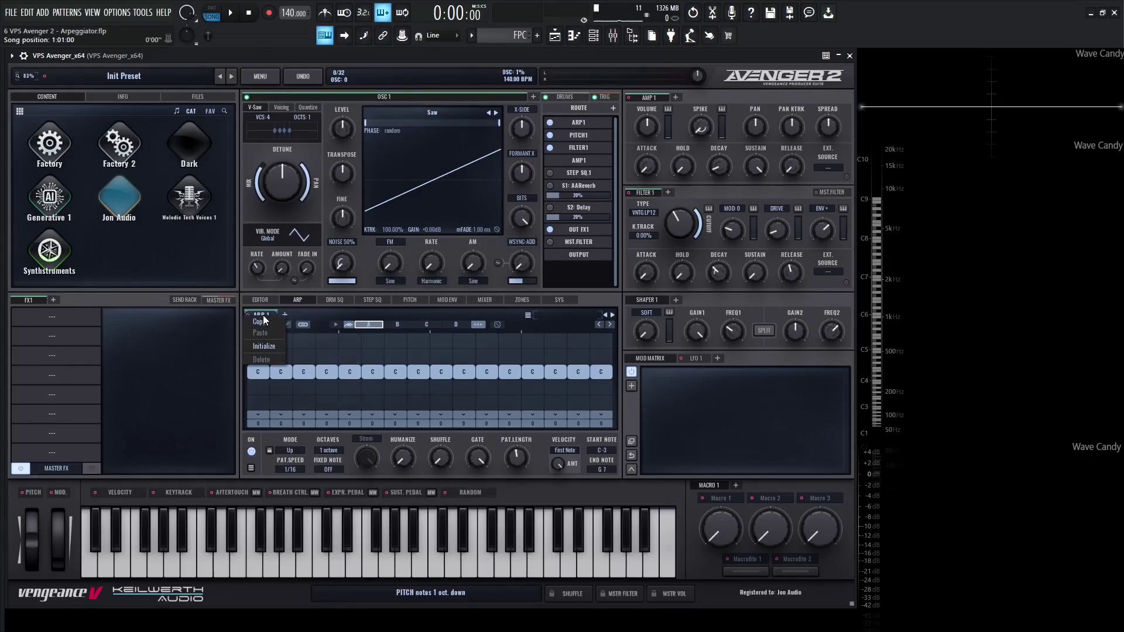
click(272, 346)
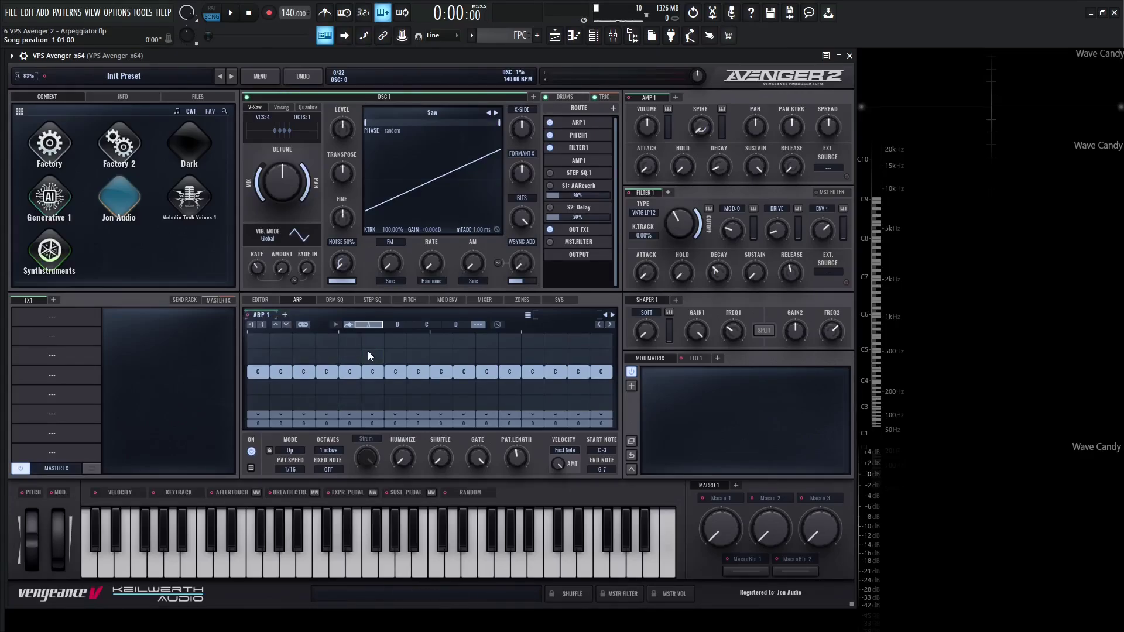
click(293, 450)
click(302, 542)
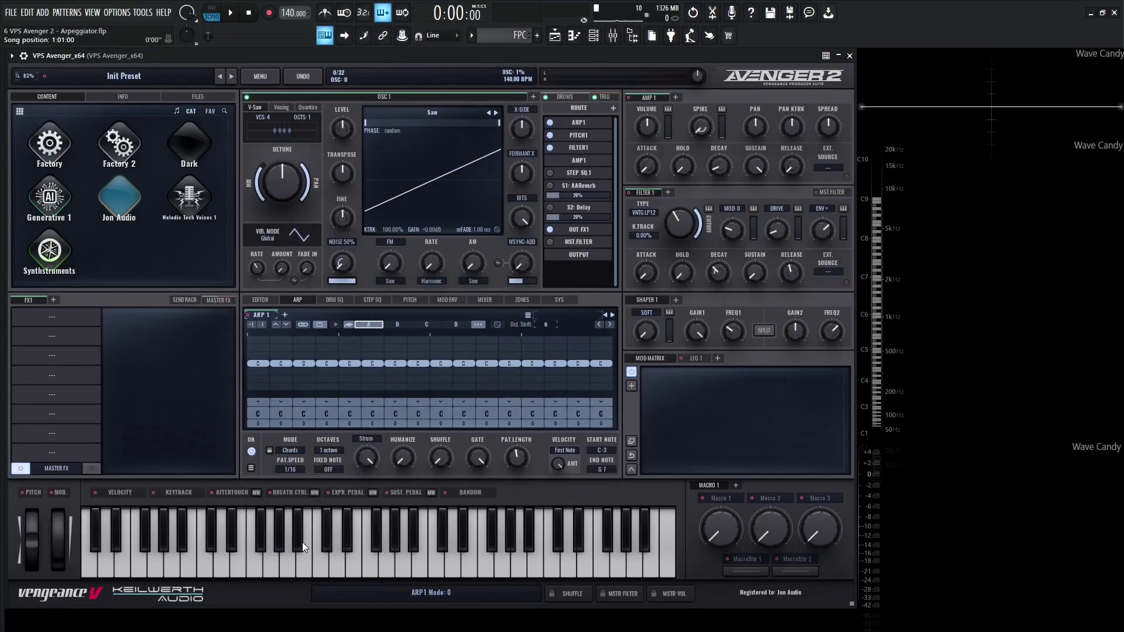
Set the pattern length to 4 and assign a Power 5th chord to all four steps.
drag(515, 486, 516, 496)
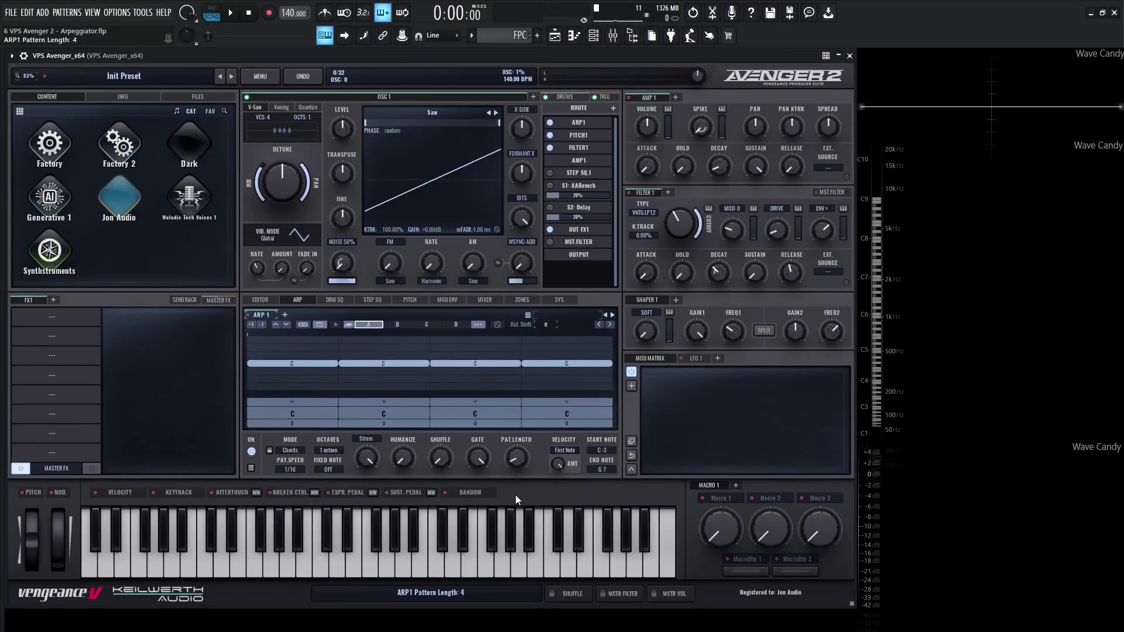
click(303, 412)
click(337, 469)
click(413, 412)
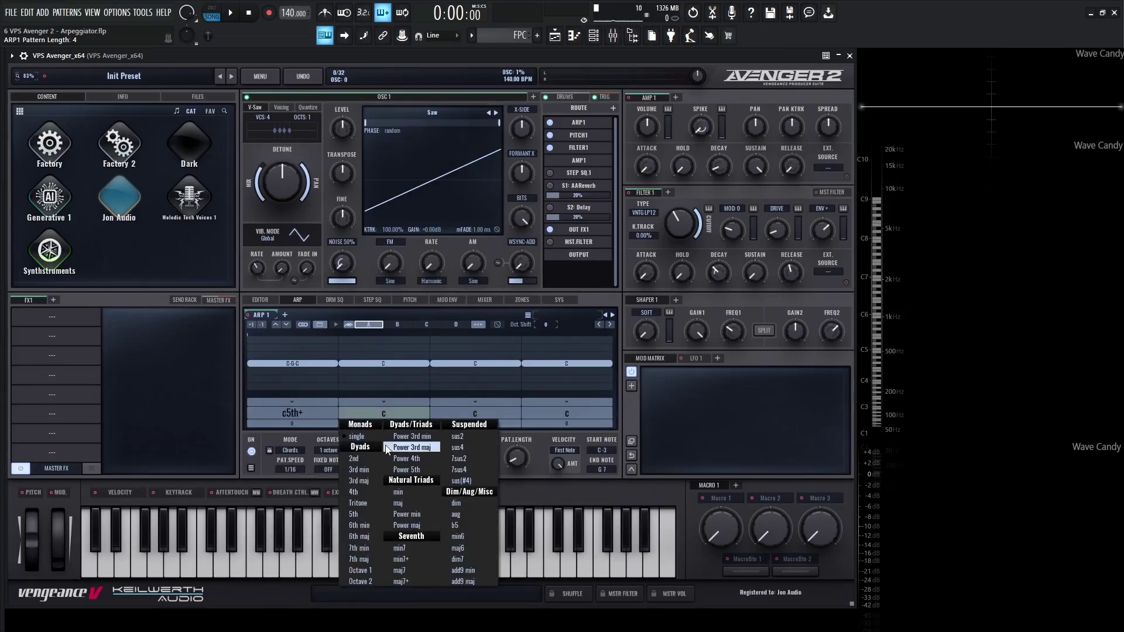
click(406, 469)
click(472, 413)
click(498, 469)
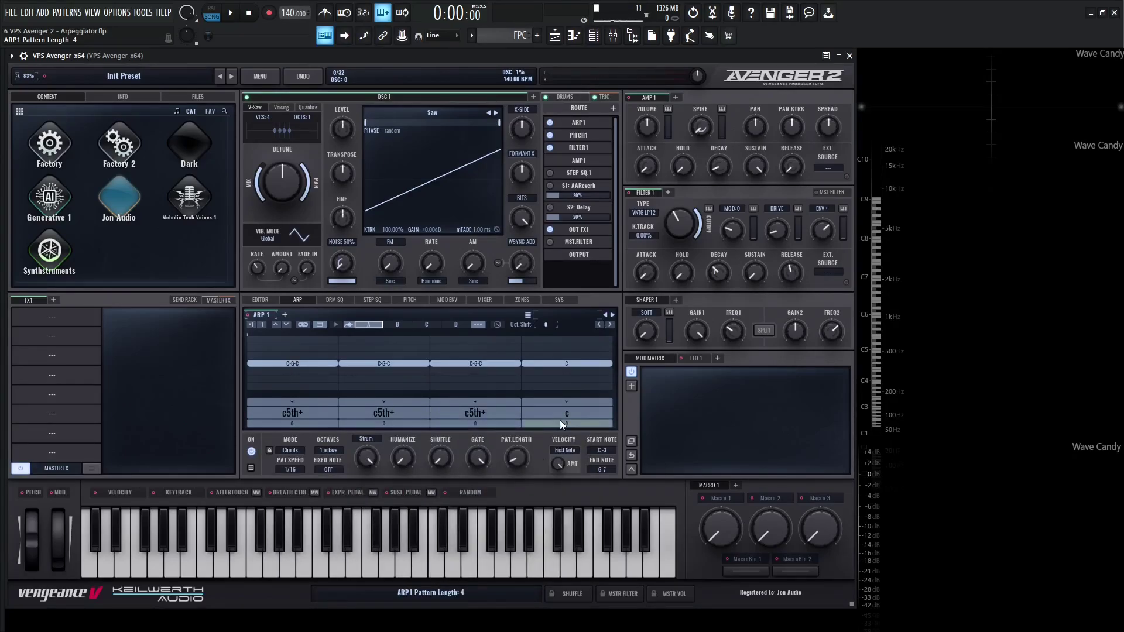
click(564, 415)
click(588, 471)
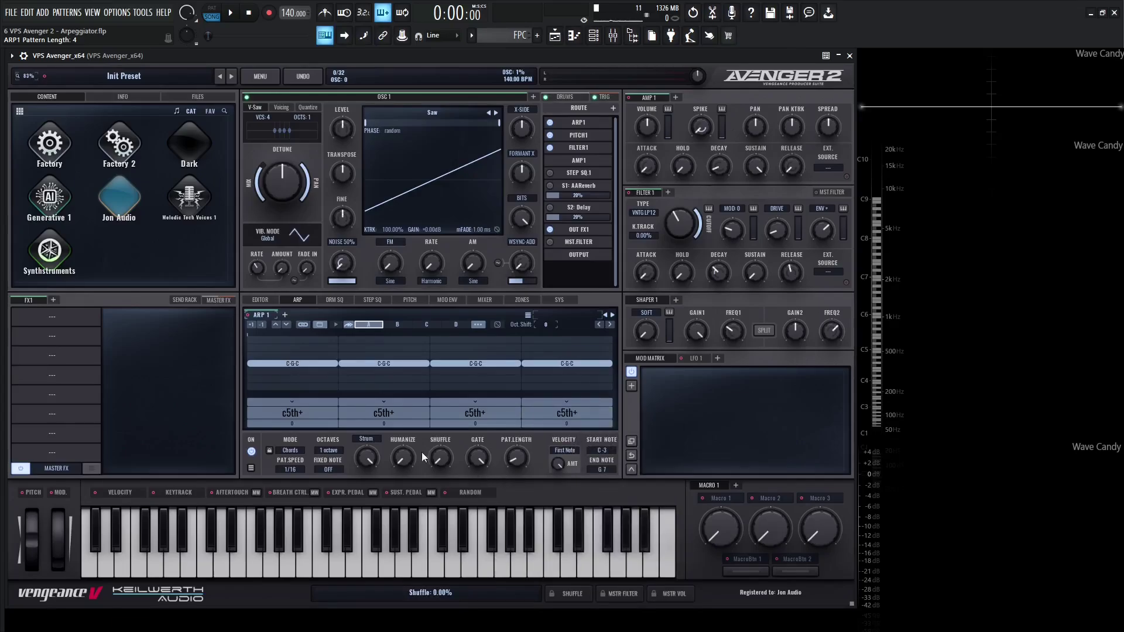
Enable strum editing and draw full downward strums on steps 1 and 3 and full upward strums on steps 2 and 4.
click(374, 438)
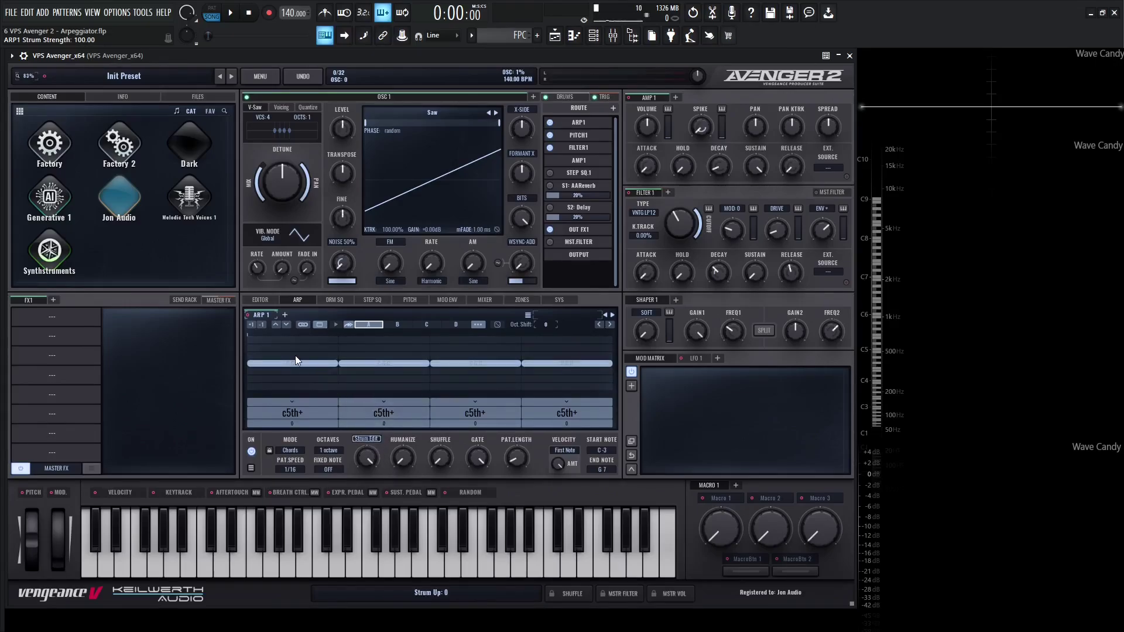
drag(296, 361, 307, 385)
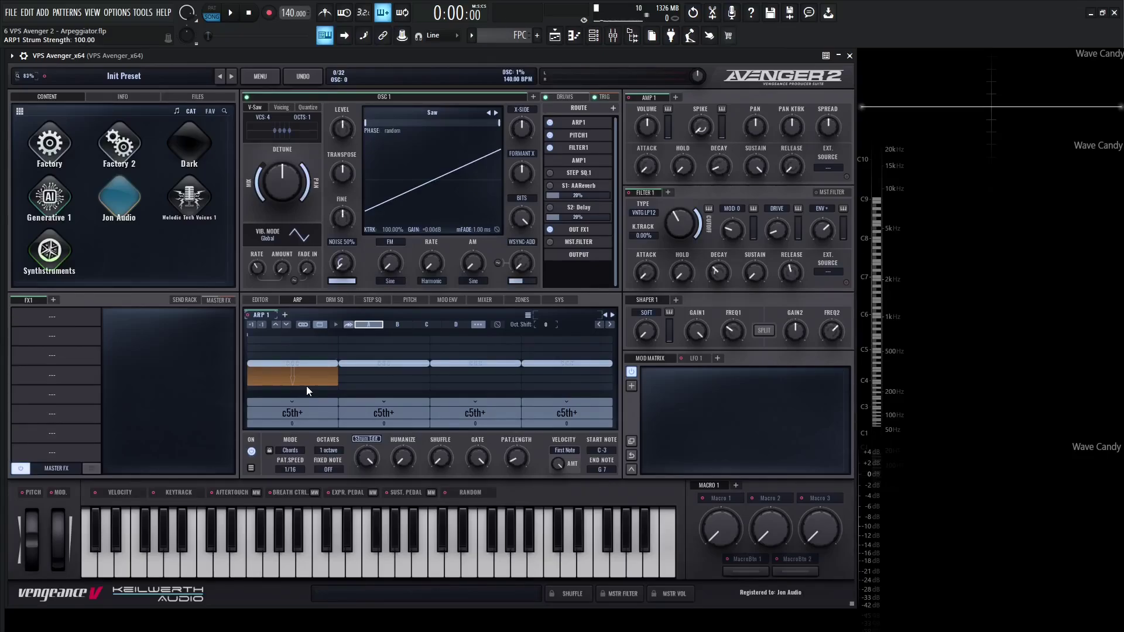
drag(307, 385, 314, 407)
drag(395, 351, 399, 329)
drag(471, 371, 476, 413)
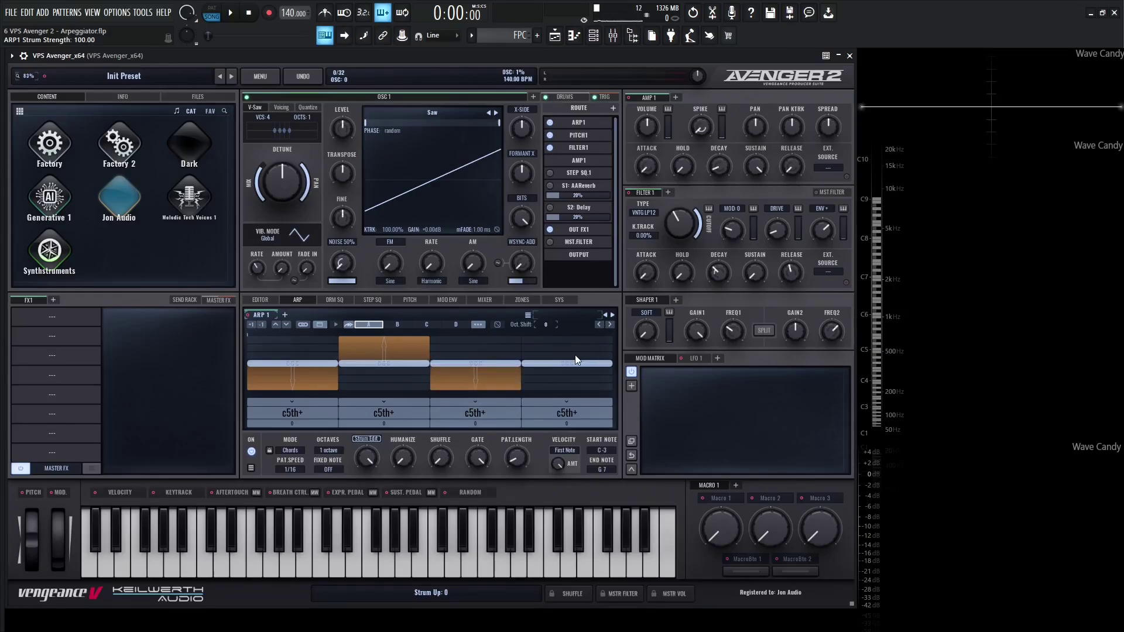
drag(575, 355, 577, 308)
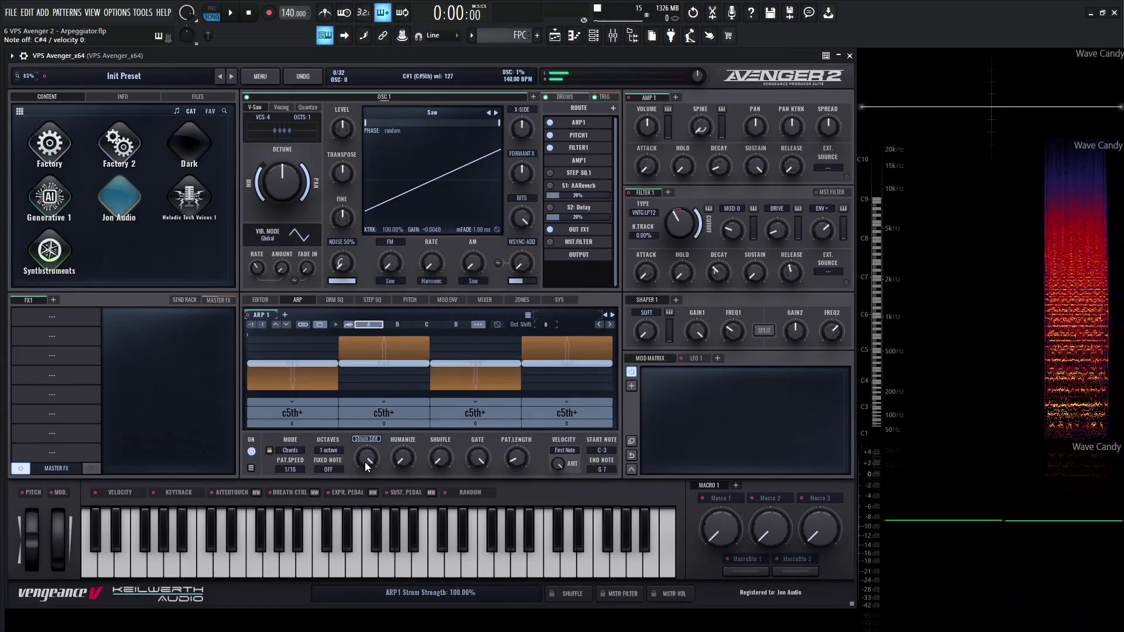
Audition the strummed chords at a pattern speed of 1/4 and set the speed to 1/8.
click(295, 470)
click(310, 546)
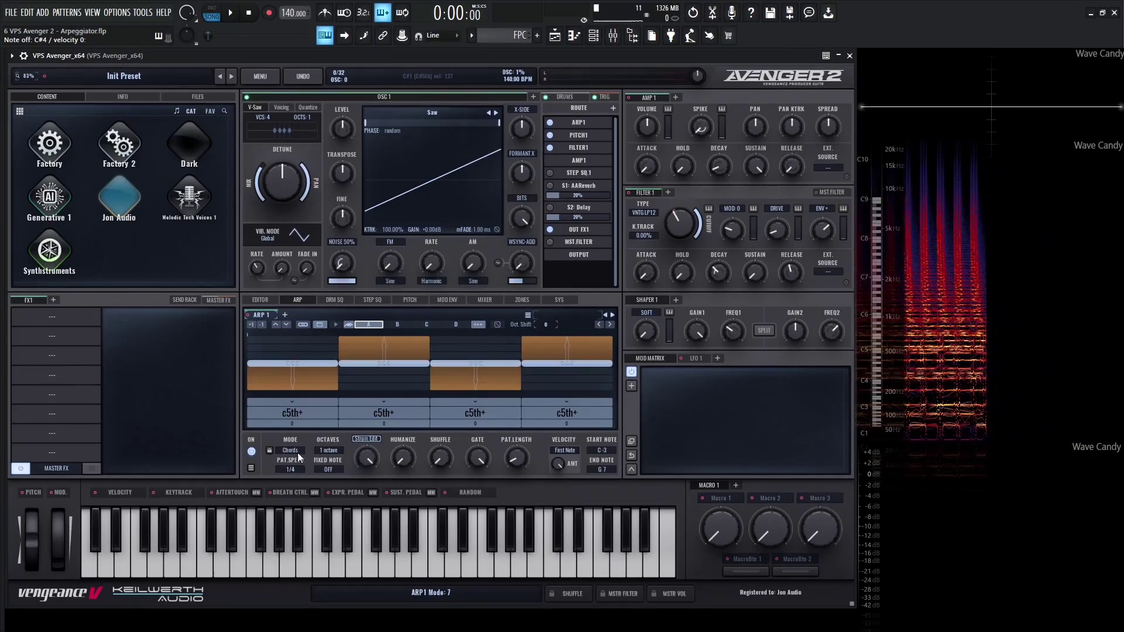
click(293, 469)
click(298, 535)
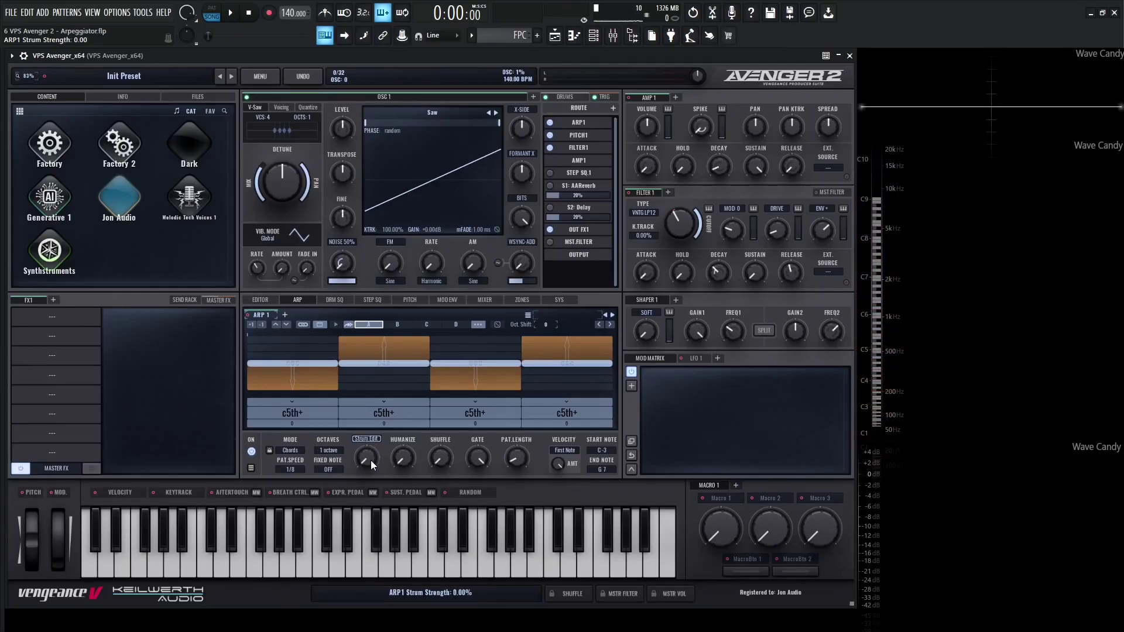
Set the pattern speed to 1/16 and adjust the strum strength to a low amount.
drag(366, 458, 364, 434)
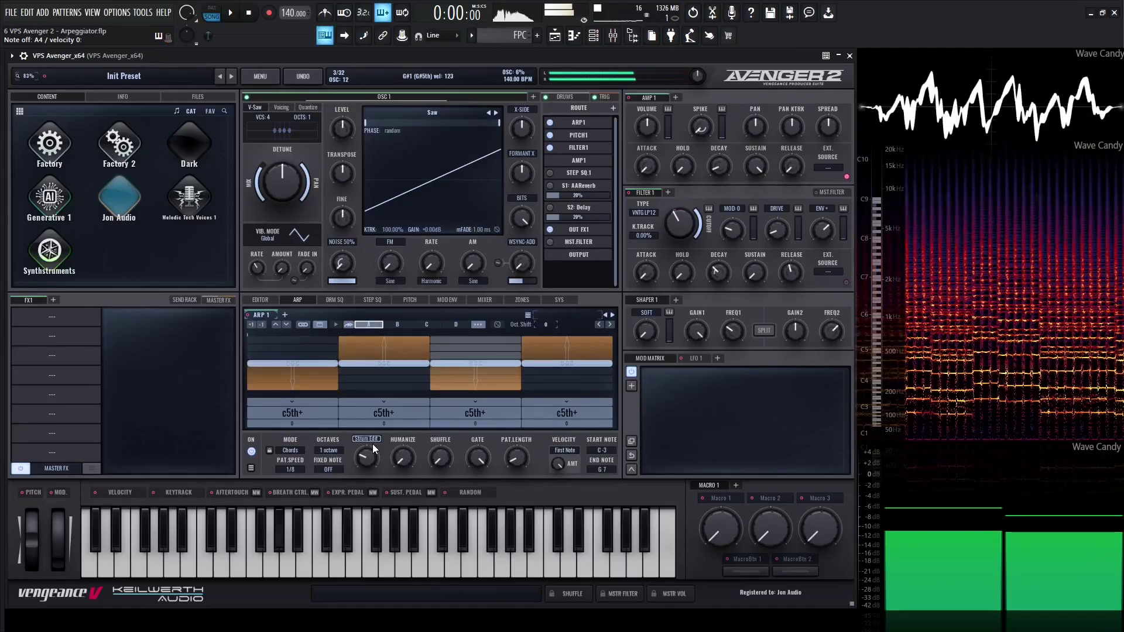
click(294, 468)
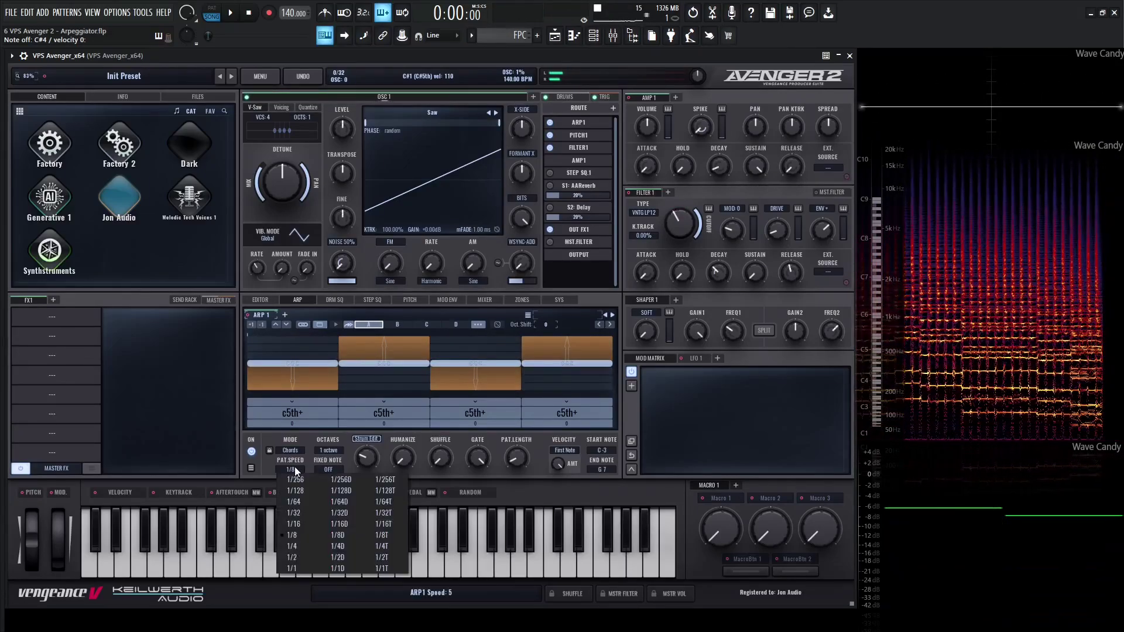
click(294, 524)
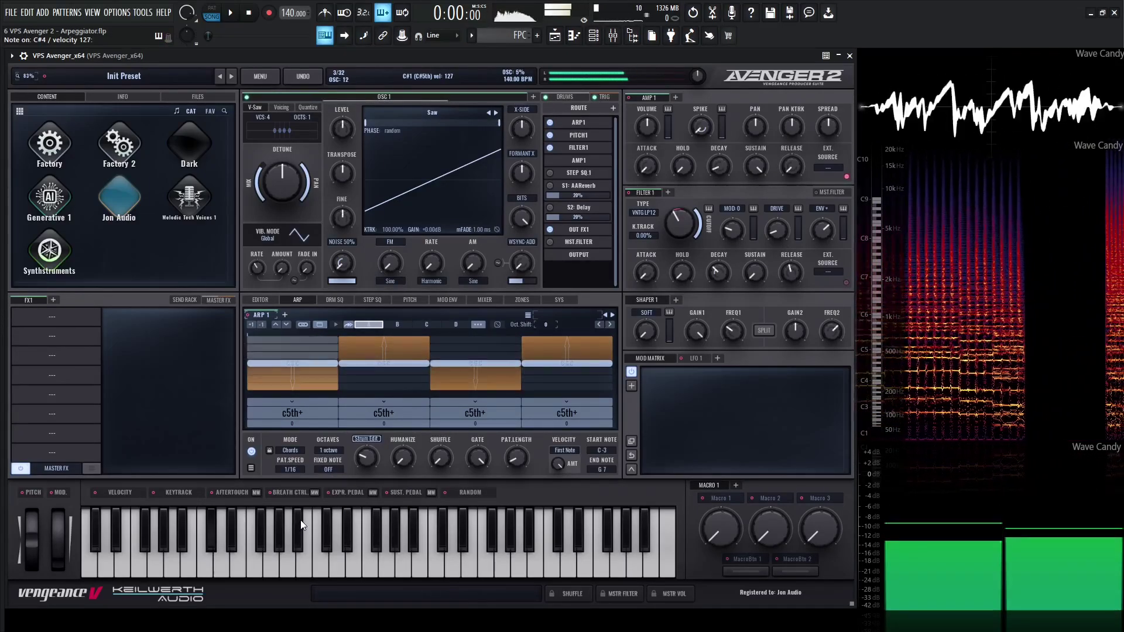
drag(363, 461, 365, 468)
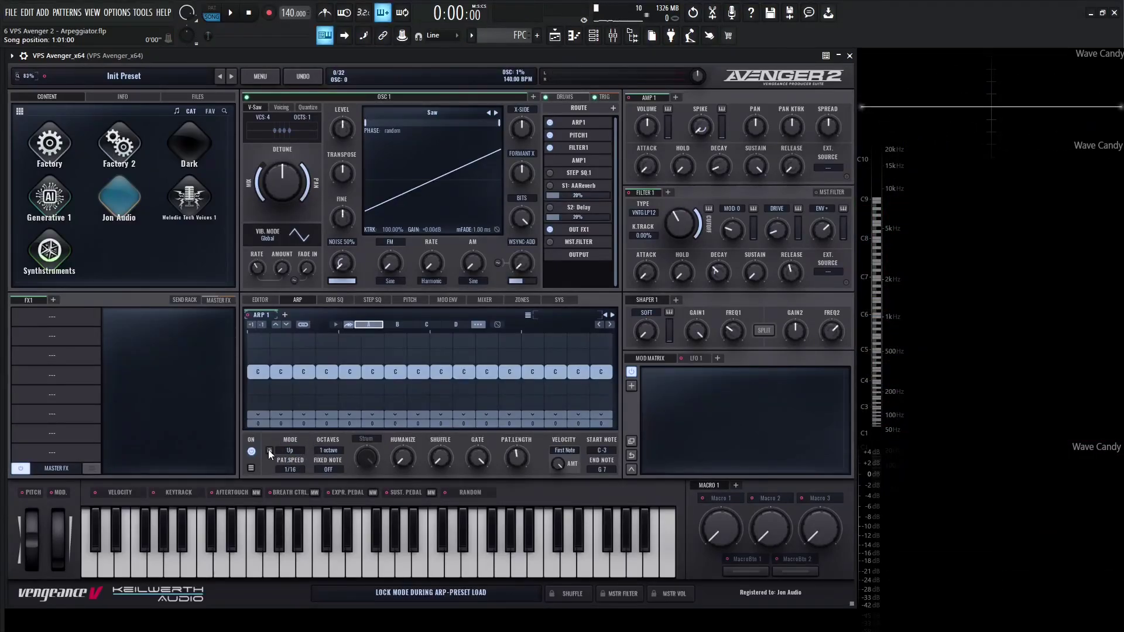
Play a chord while trying arpeggiator ranges up to 4 octaves, and settle on 3 octaves.
click(332, 450)
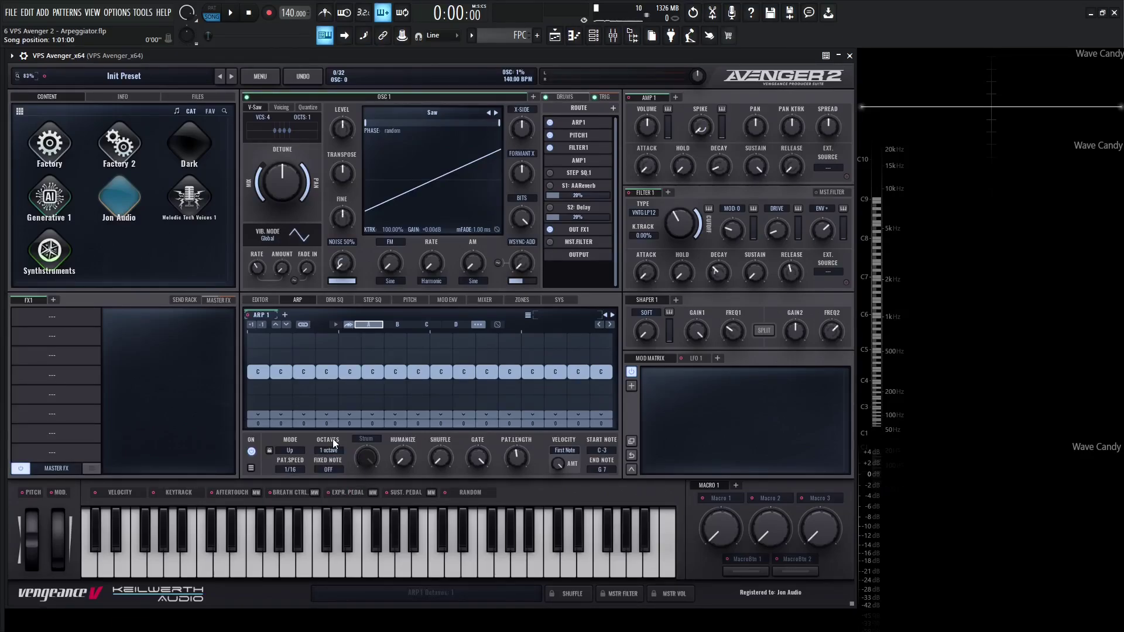
key(n)
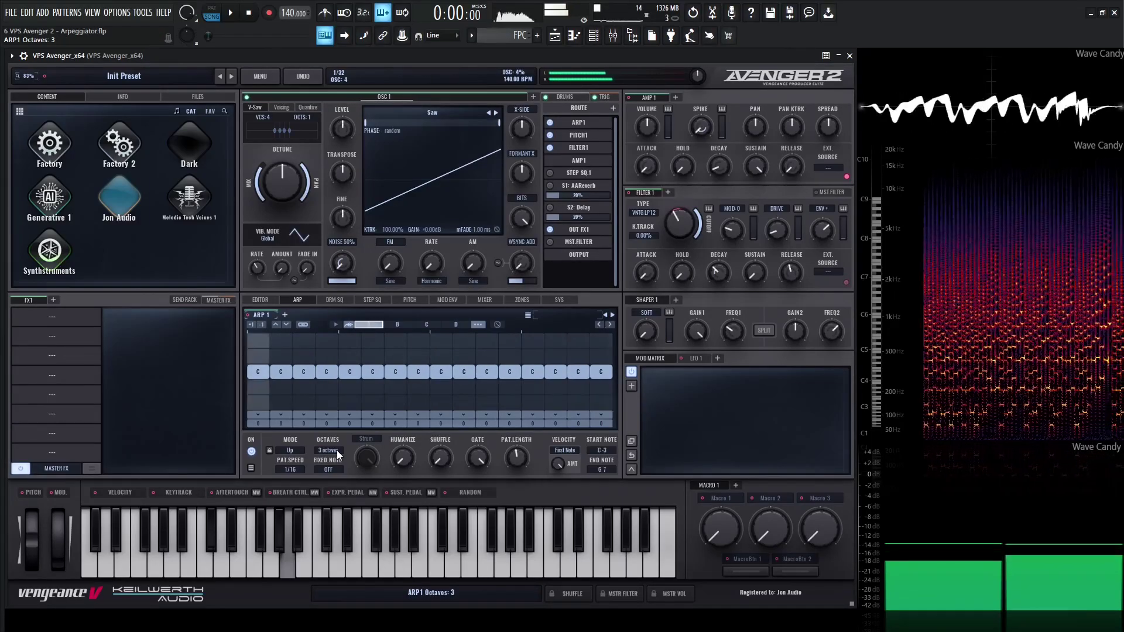
scroll(337, 450, up, 1)
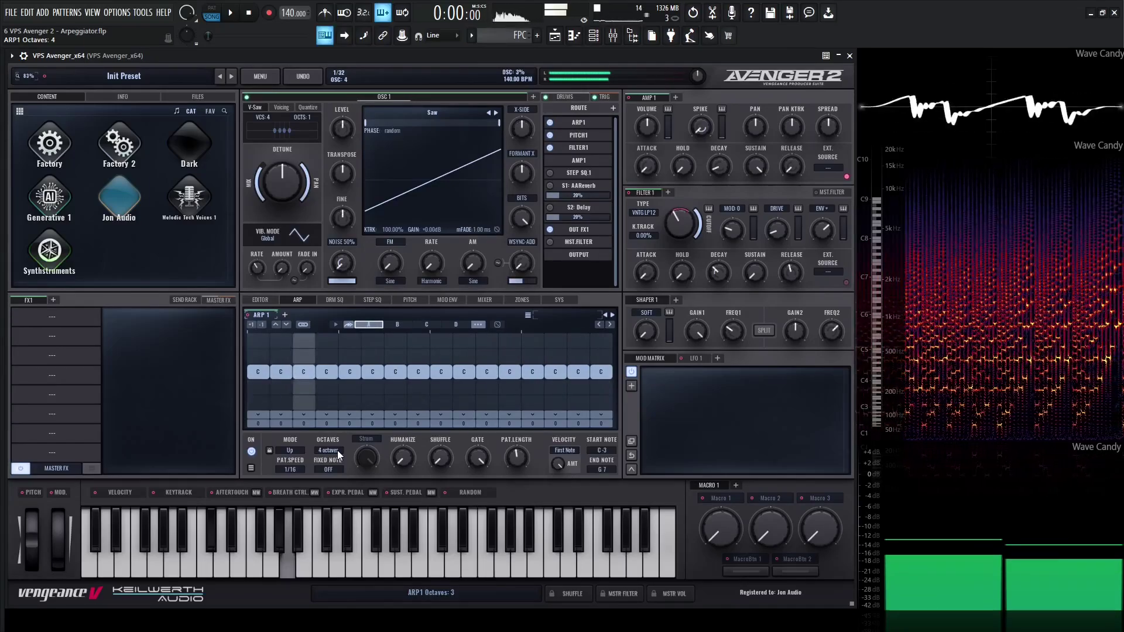
scroll(337, 450, down, 1)
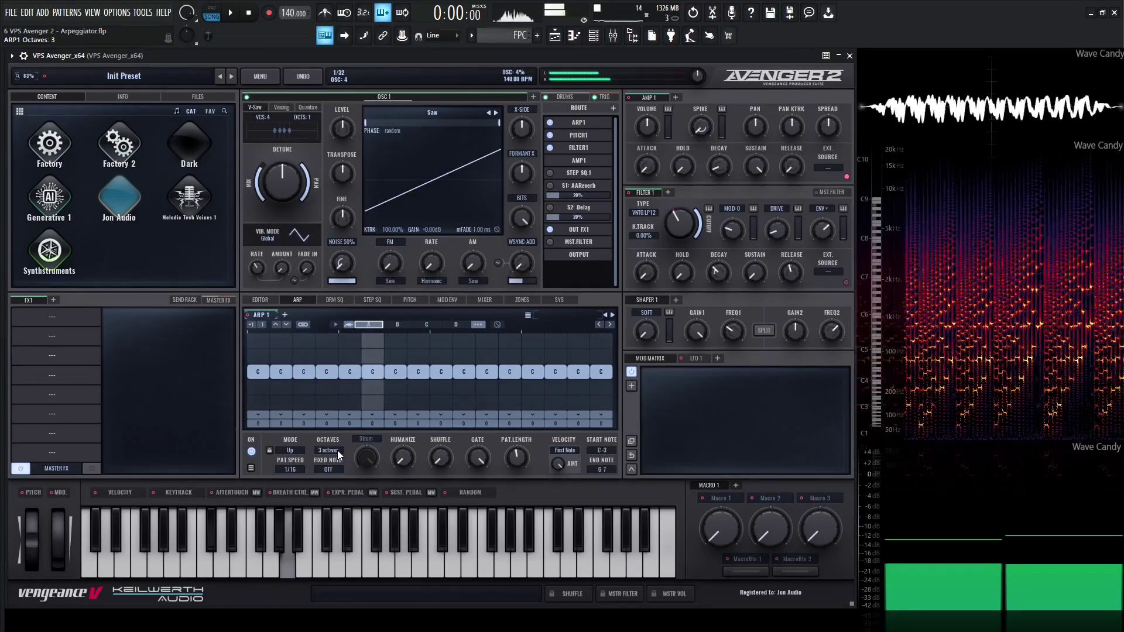
Reduce the arpeggiator range to 1 octave and set its fixed note to C2.
scroll(337, 451, down, 2)
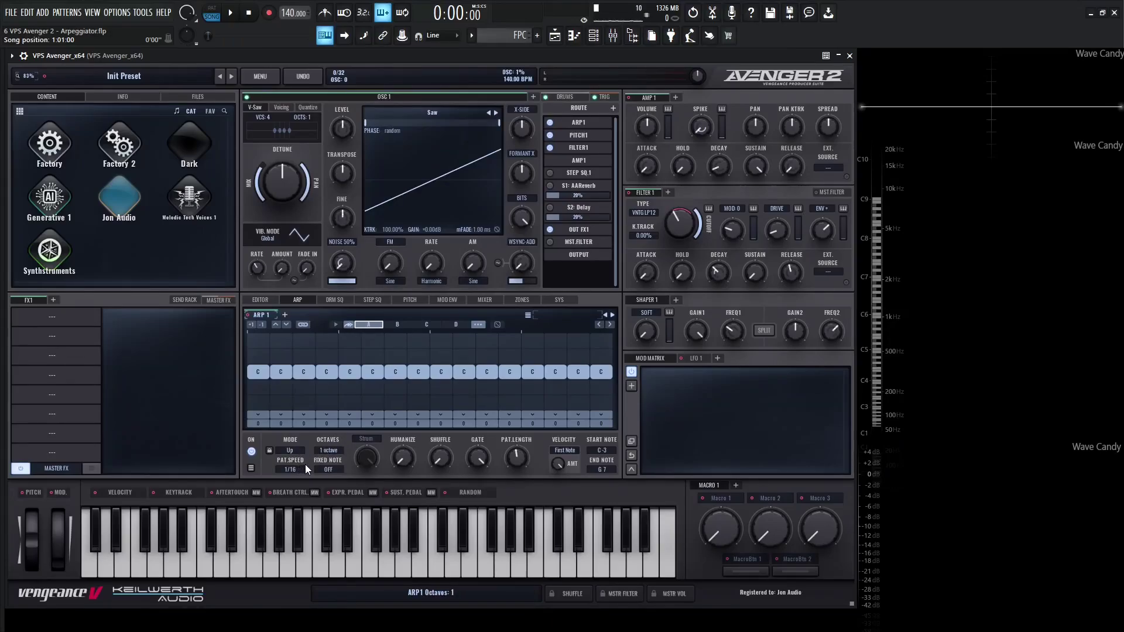
click(336, 467)
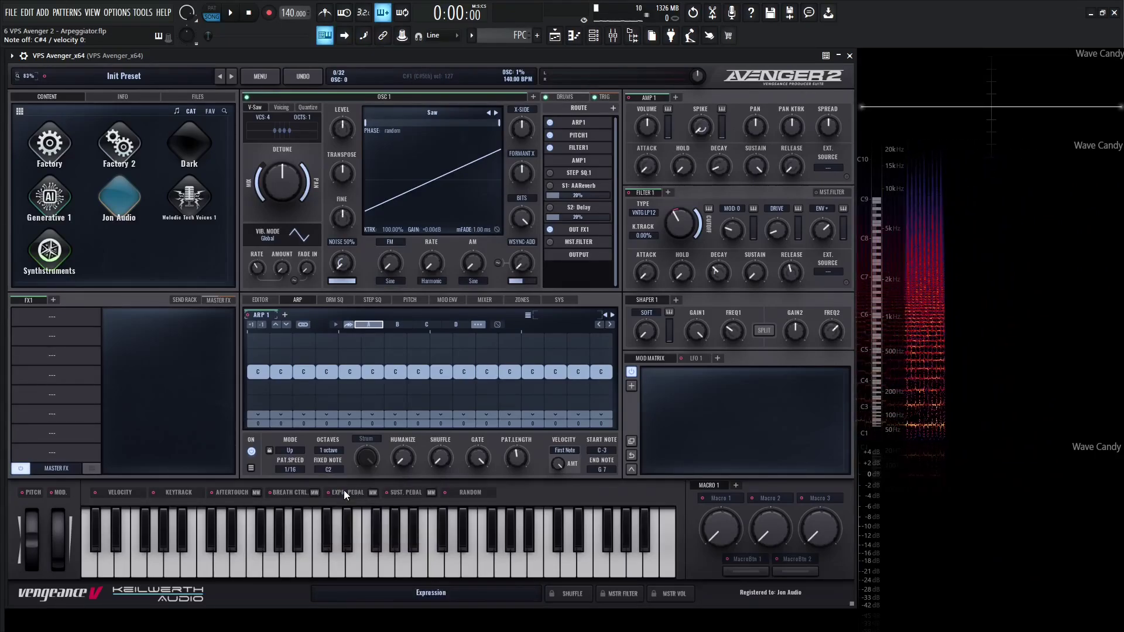
click(344, 492)
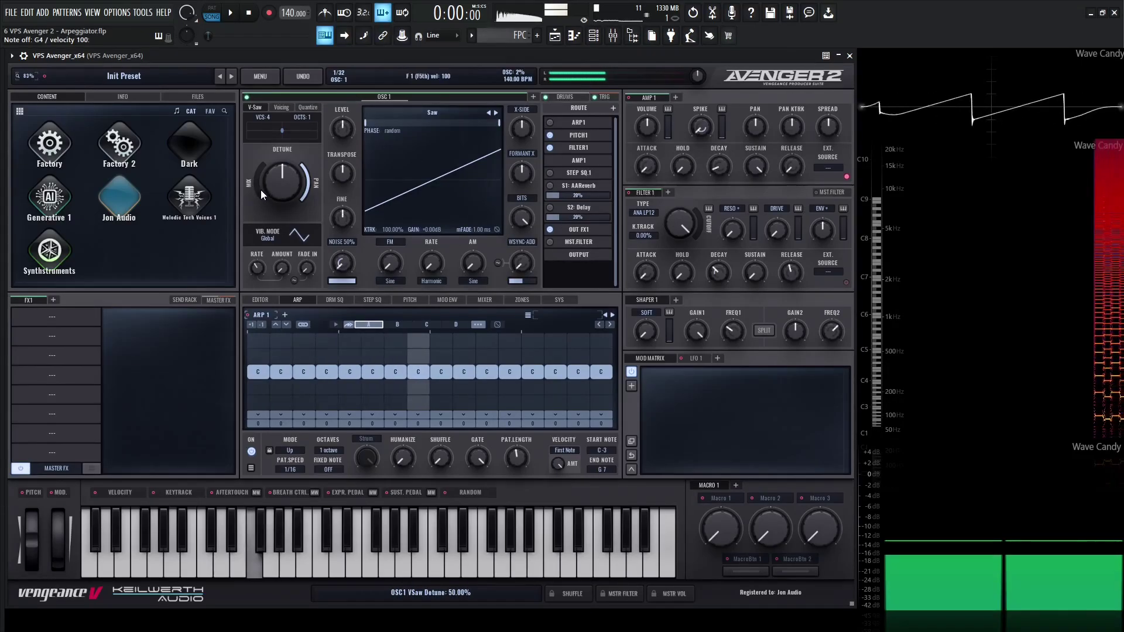
Raise OSC 1's V-Saw mix to full and switch Filter 1 to the VNTG LP12 low-pass with about 28% resonance.
drag(261, 191, 266, 83)
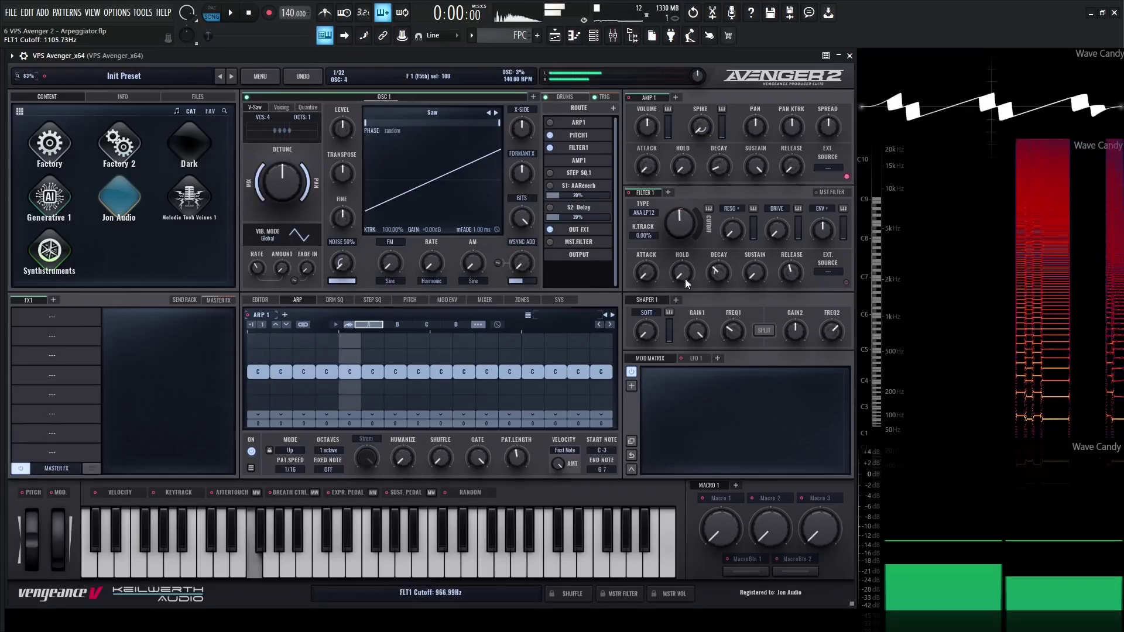
click(641, 209)
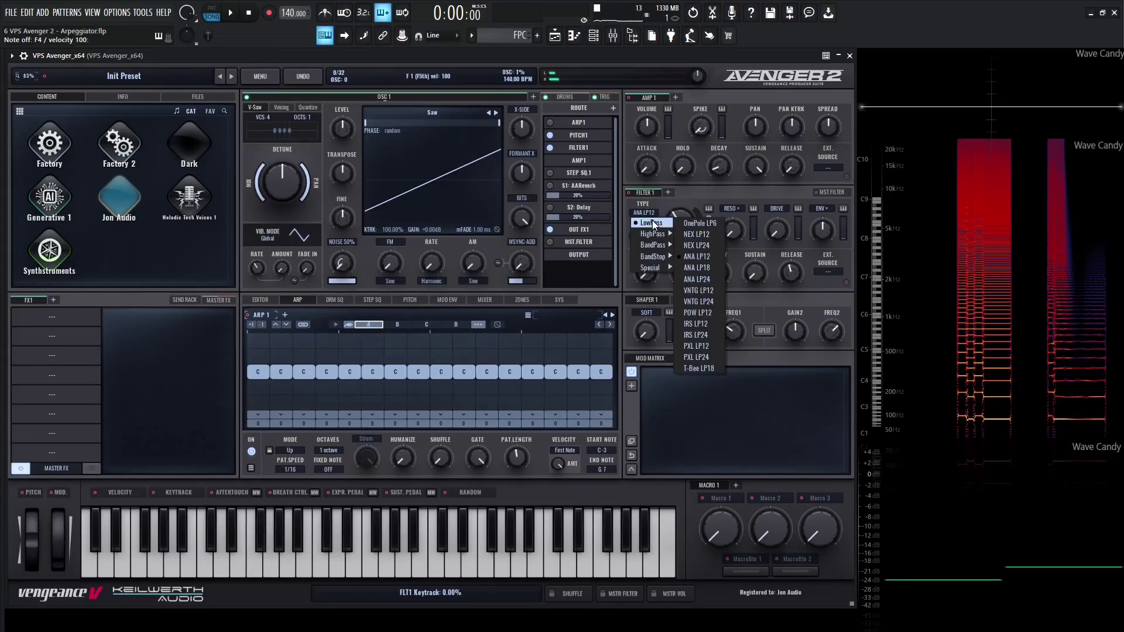
click(715, 251)
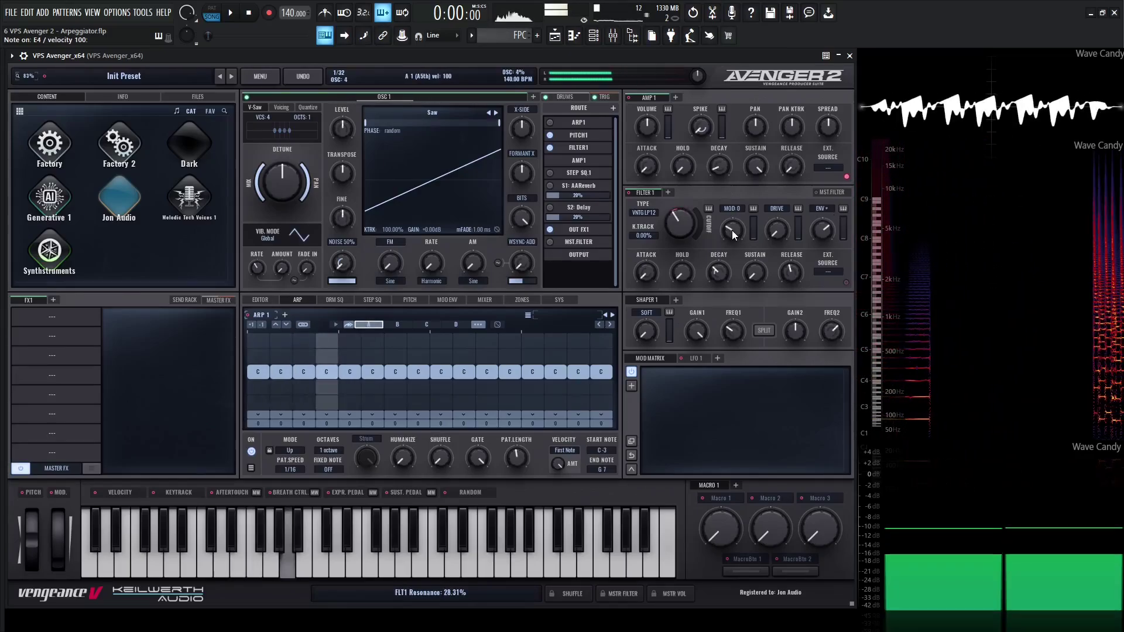
Enable ARP1 in OSC 1's route and set the arpeggiator's fixed note to Chord Detection.
click(550, 122)
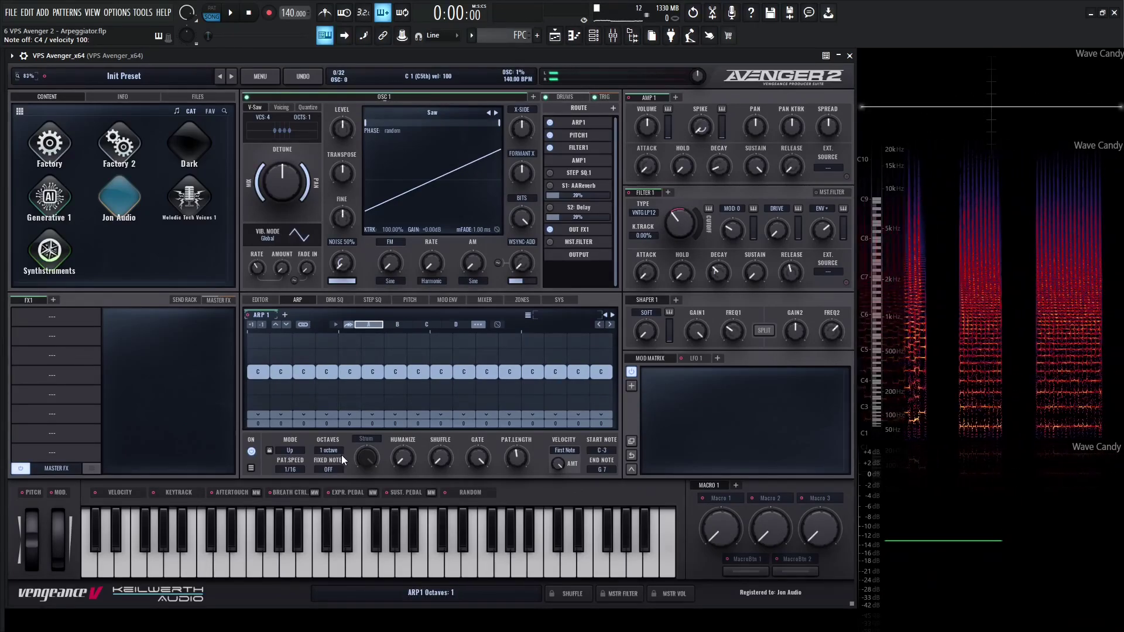
click(329, 469)
click(342, 524)
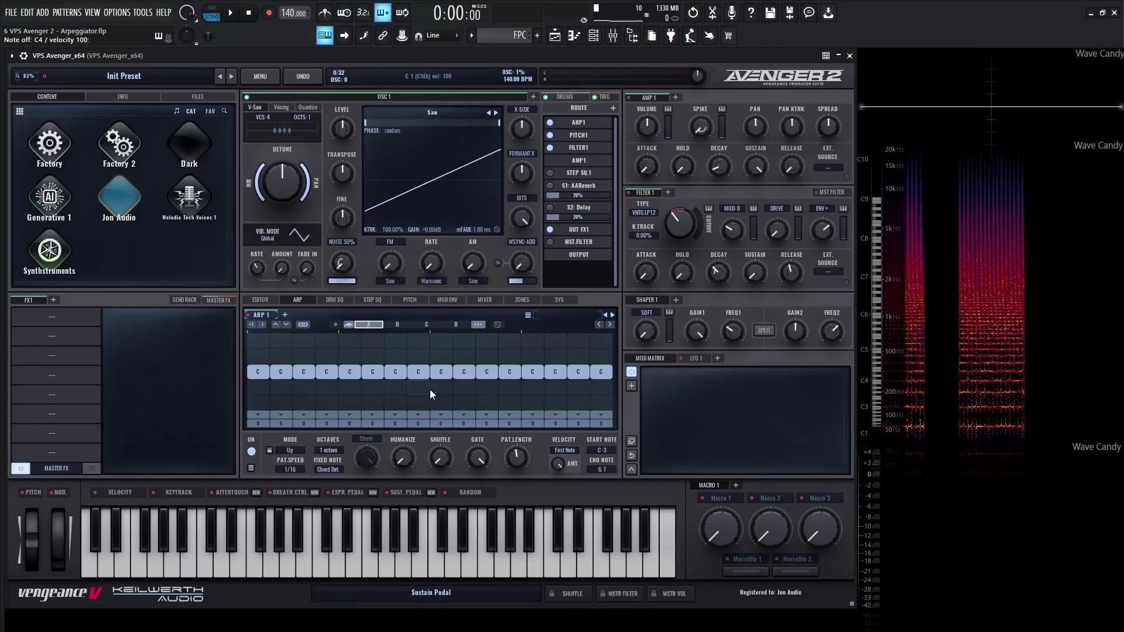
Load the Basic Bassline 1 arpeggiator preset from the Basslines category and slightly shorten the amp release.
click(555, 316)
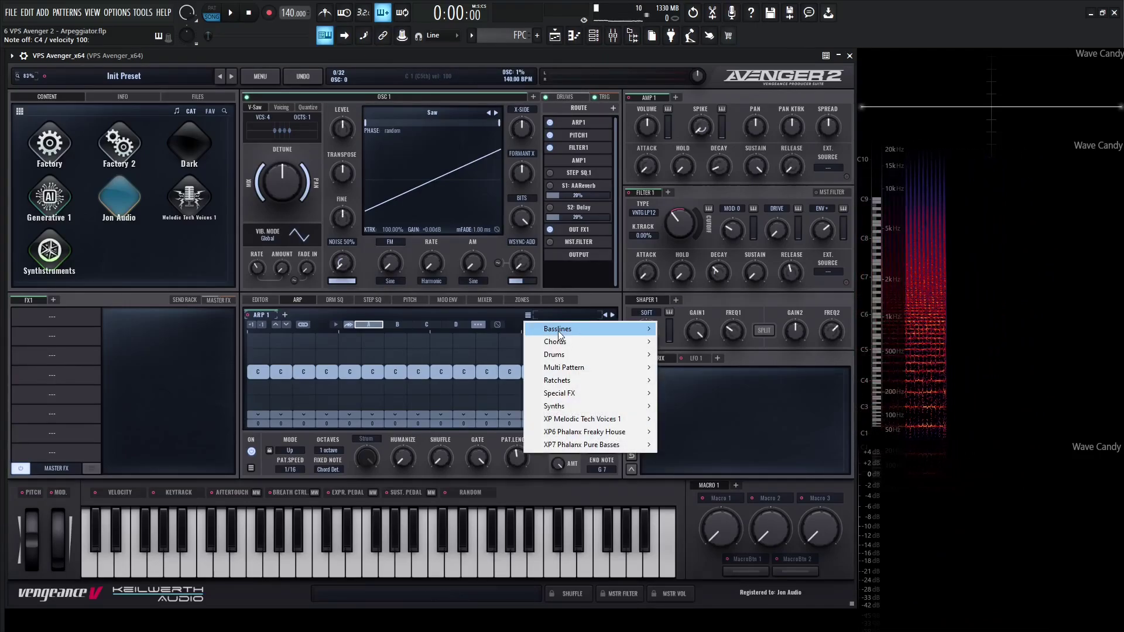
mouse_move(557, 331)
click(729, 281)
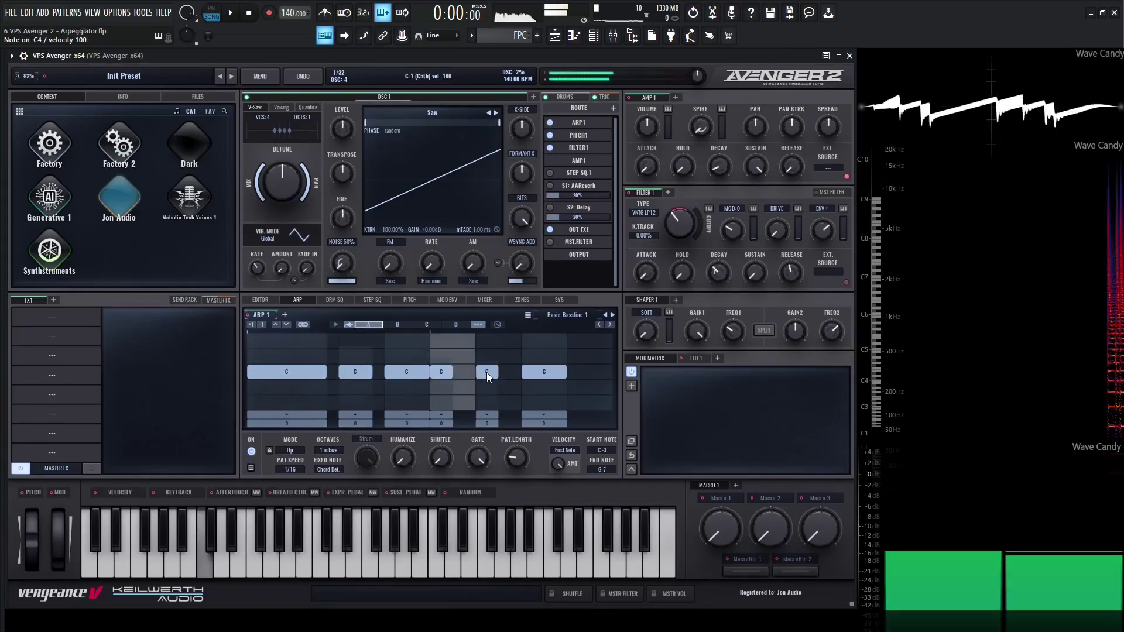
mouse_move(794, 168)
mouse_move(794, 167)
mouse_down()
mouse_move(796, 151)
mouse_move(791, 172)
mouse_up()
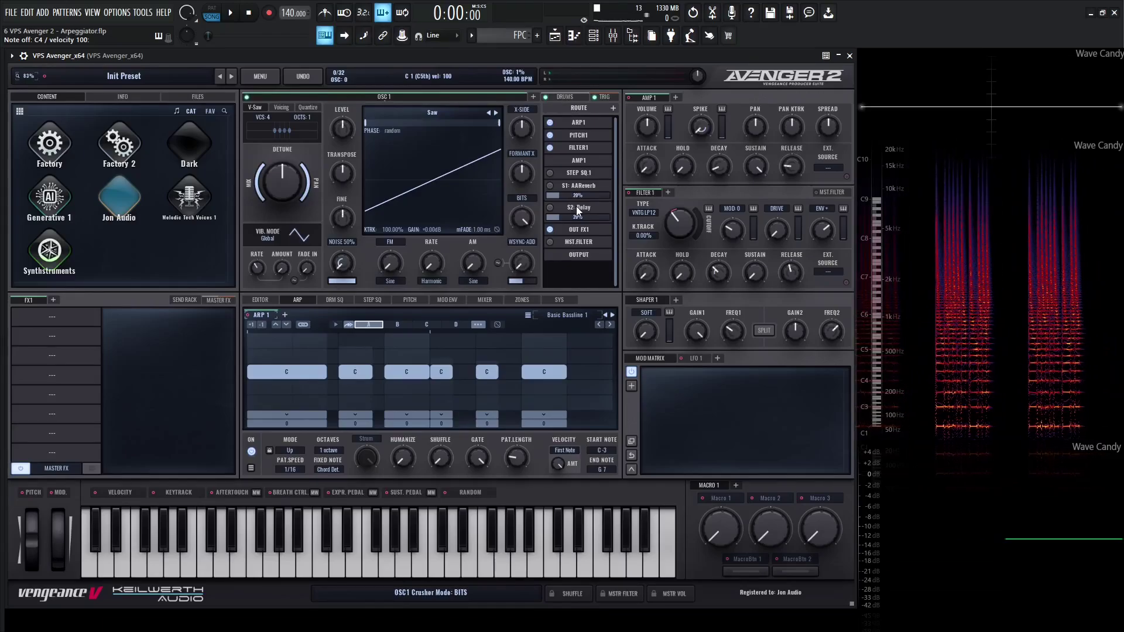
Add a second V-Saw oscillator with 6 voices transposed +24, take it out of Filter 1 and lower its level.
click(533, 98)
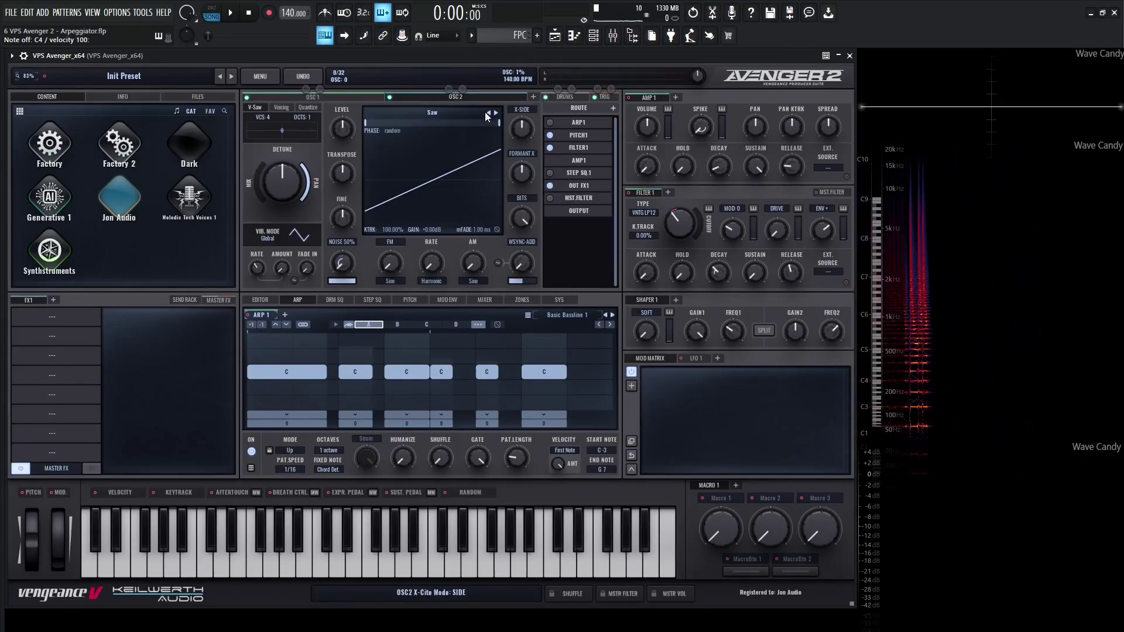
click(550, 148)
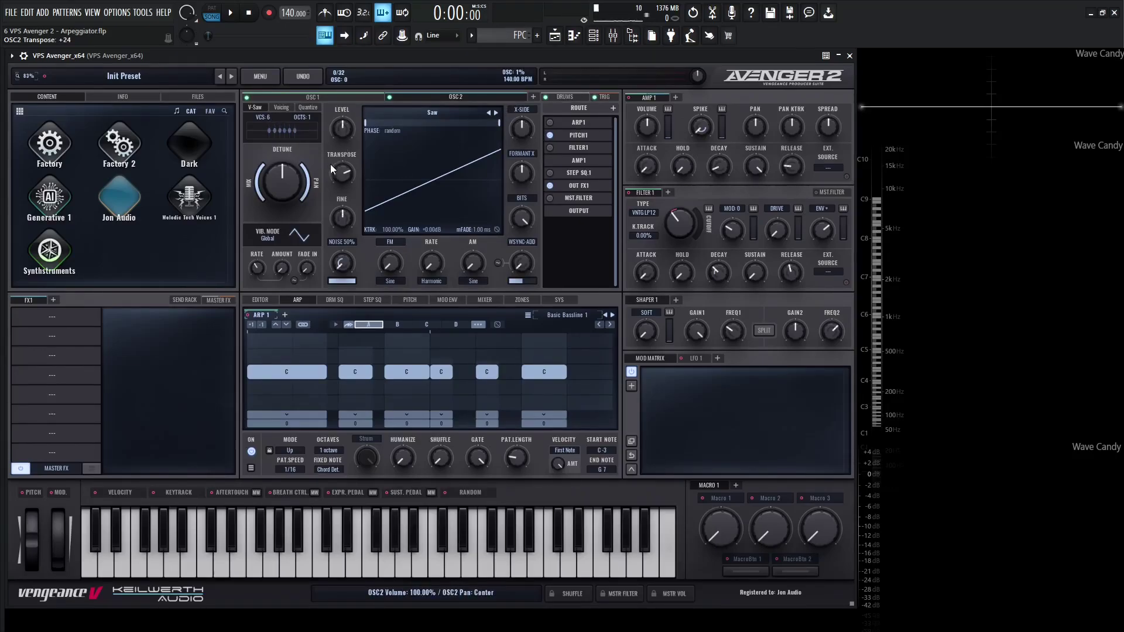
drag(346, 141, 344, 127)
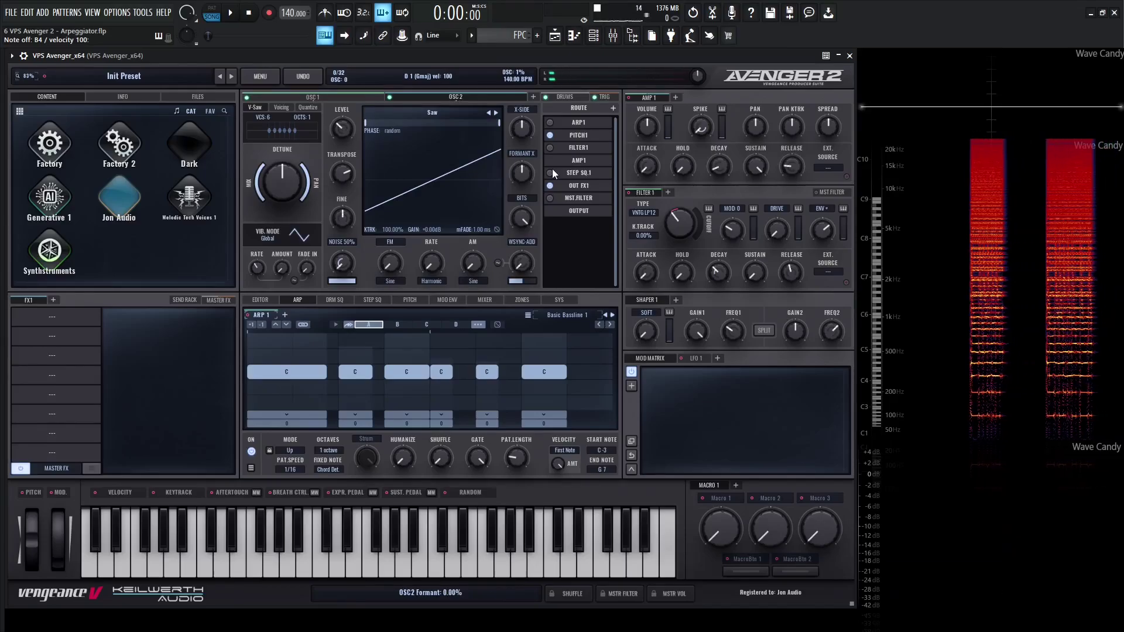
Load AA Vintage Chorus and Trancegate into the first two FX1 slots.
click(63, 315)
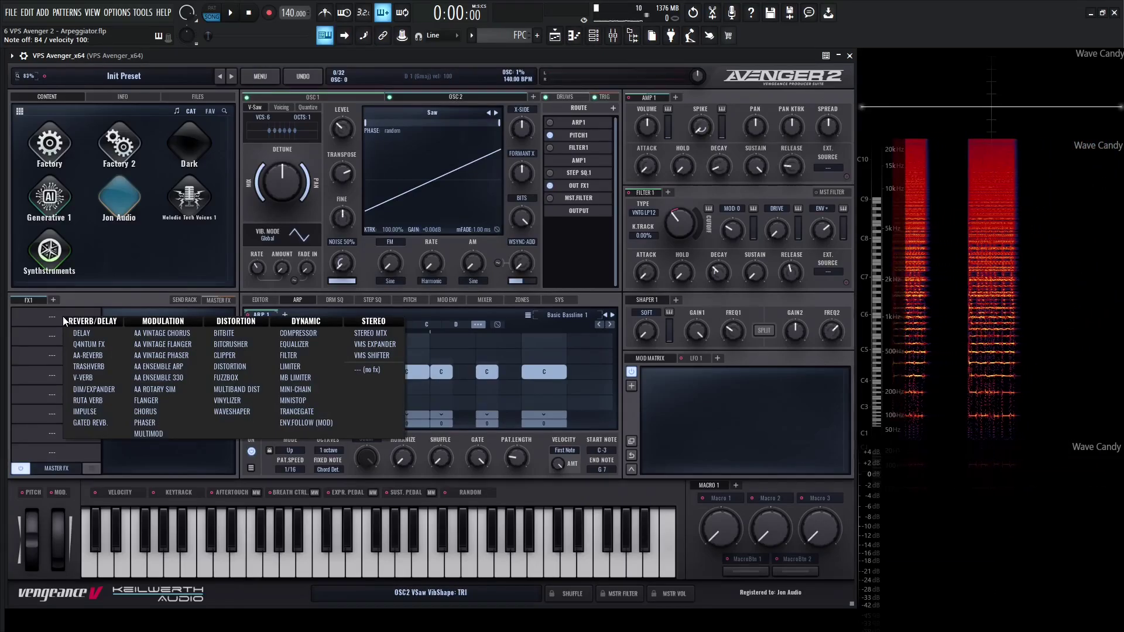
click(176, 331)
click(72, 332)
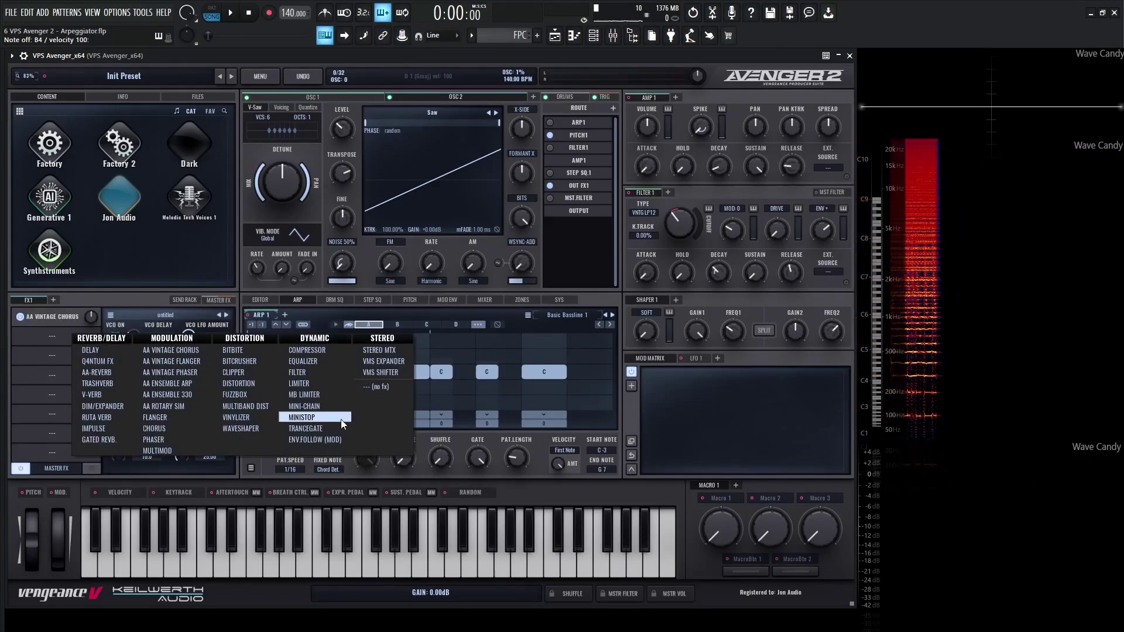
click(306, 429)
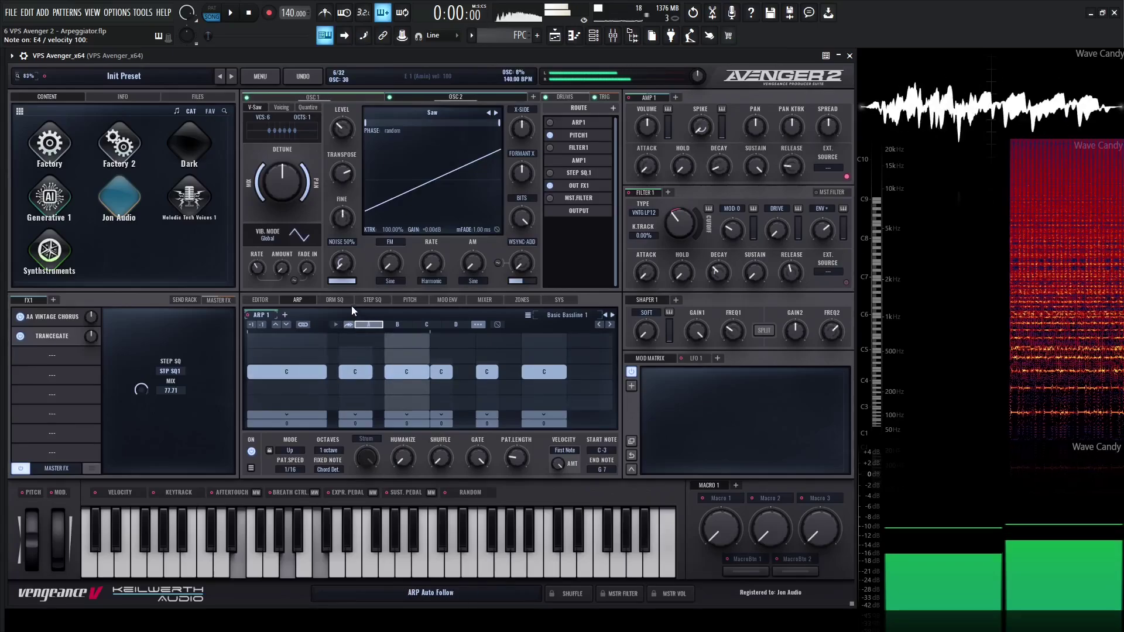
Add roughly half-height steps 6 and 12 to the Step Sequencer 1 pattern driving the trancegate.
click(373, 300)
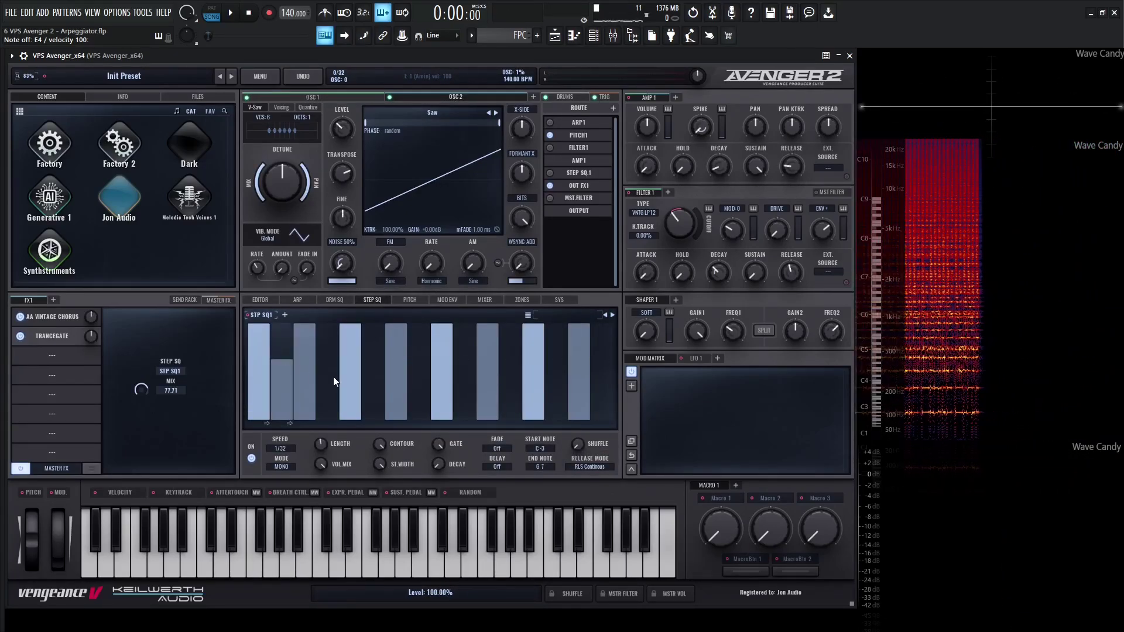
click(378, 378)
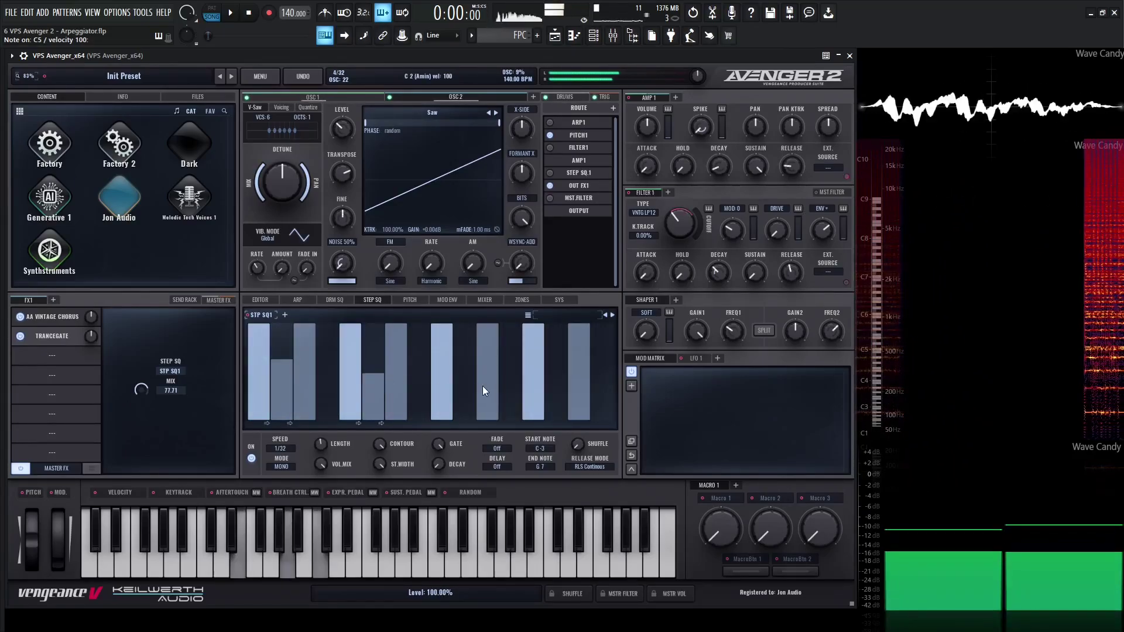
click(507, 379)
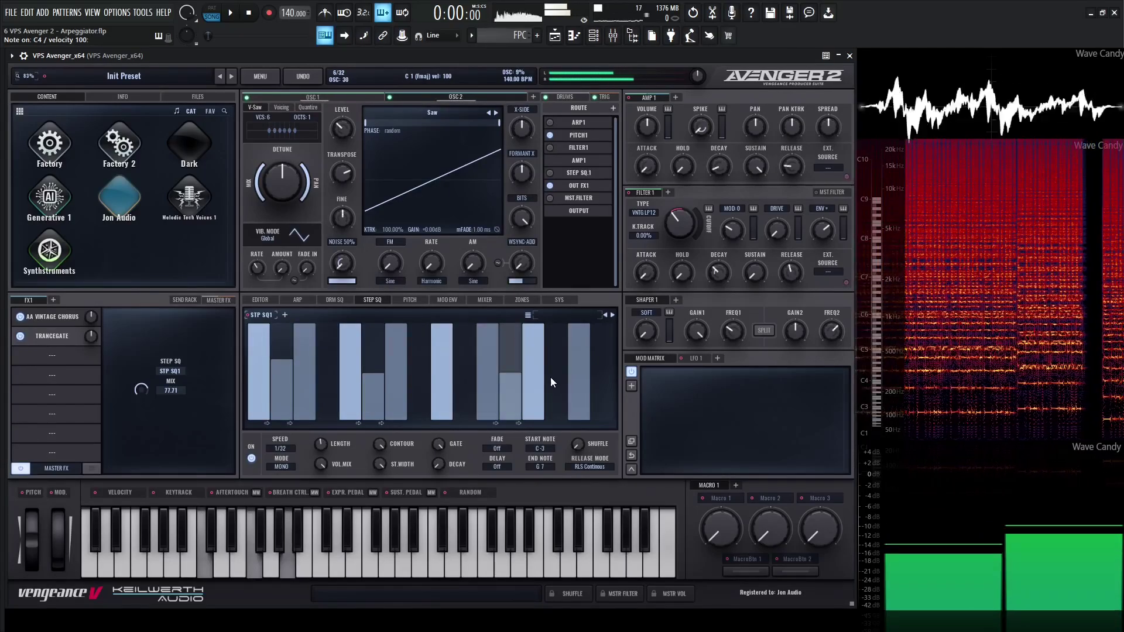
Add the S1 AAReverb send to OSC 2's route and play a series of chords to audition the layered sound.
click(613, 108)
click(586, 159)
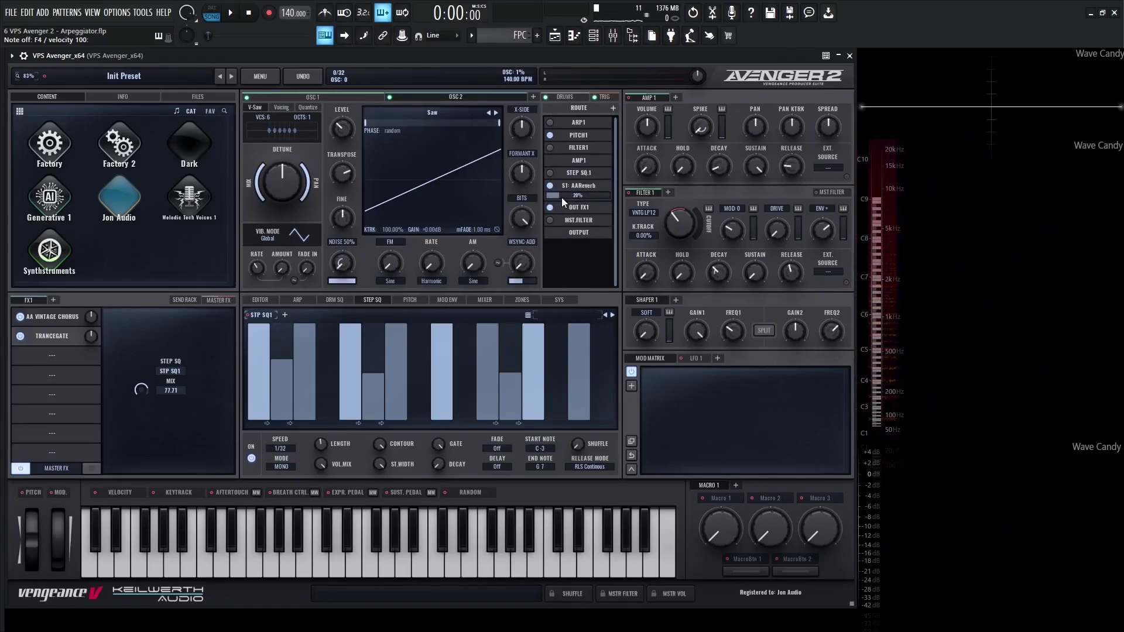
key(z)
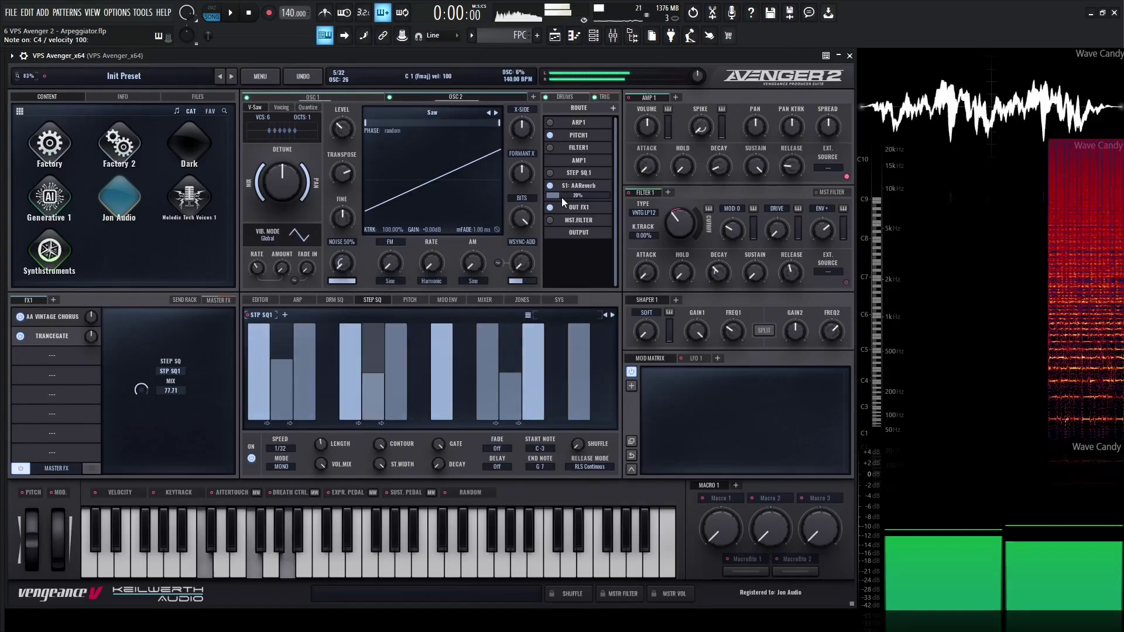
key(x)
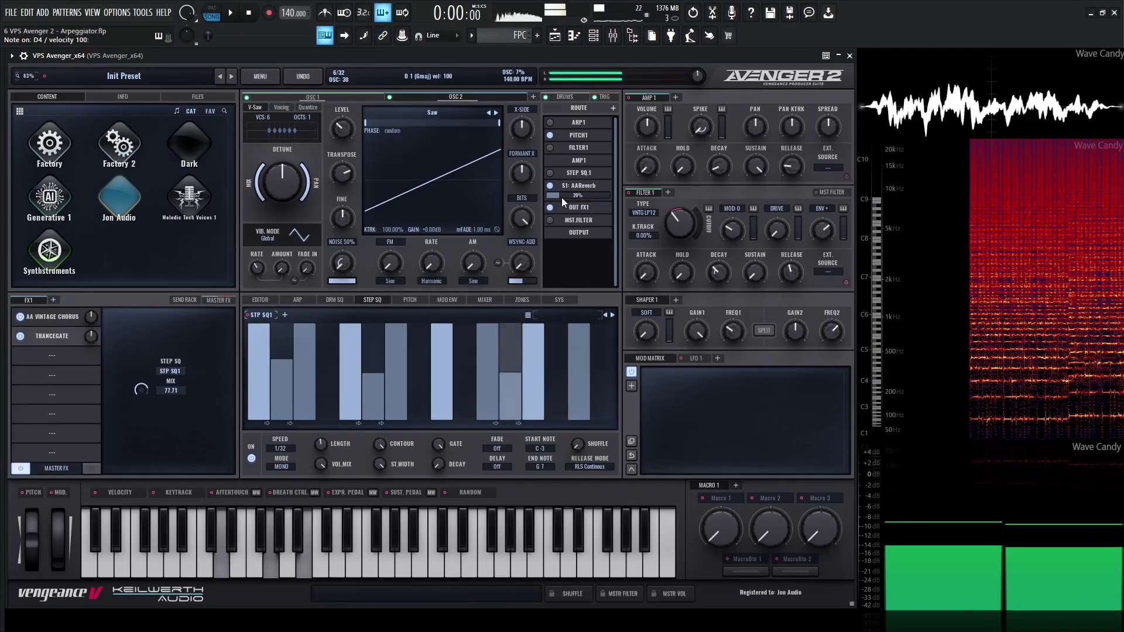
key(c)
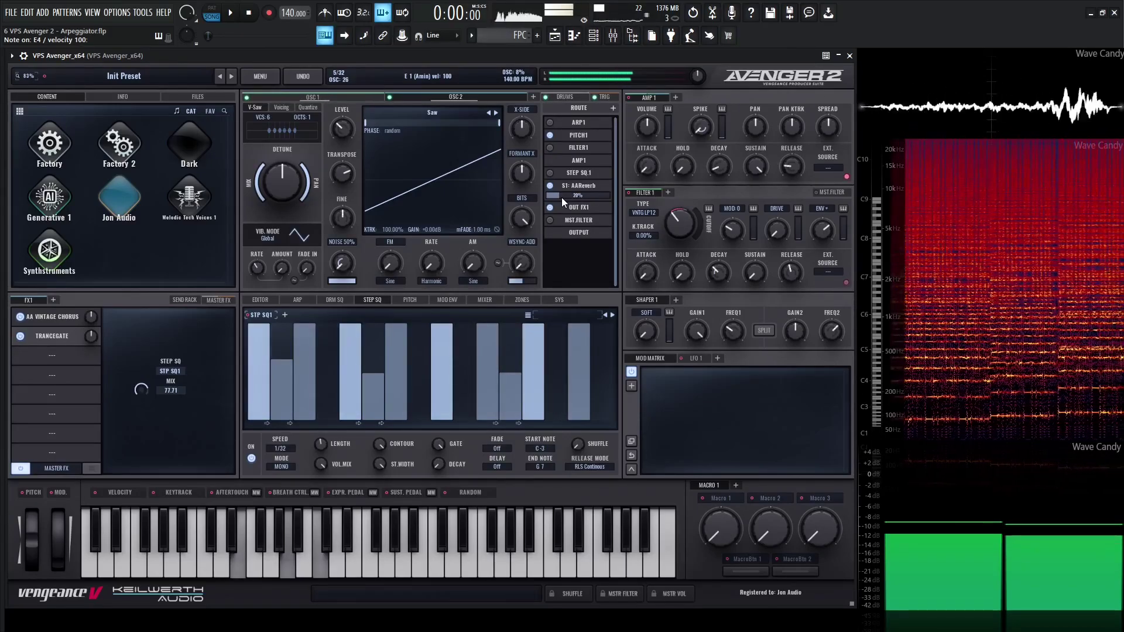
key(w)
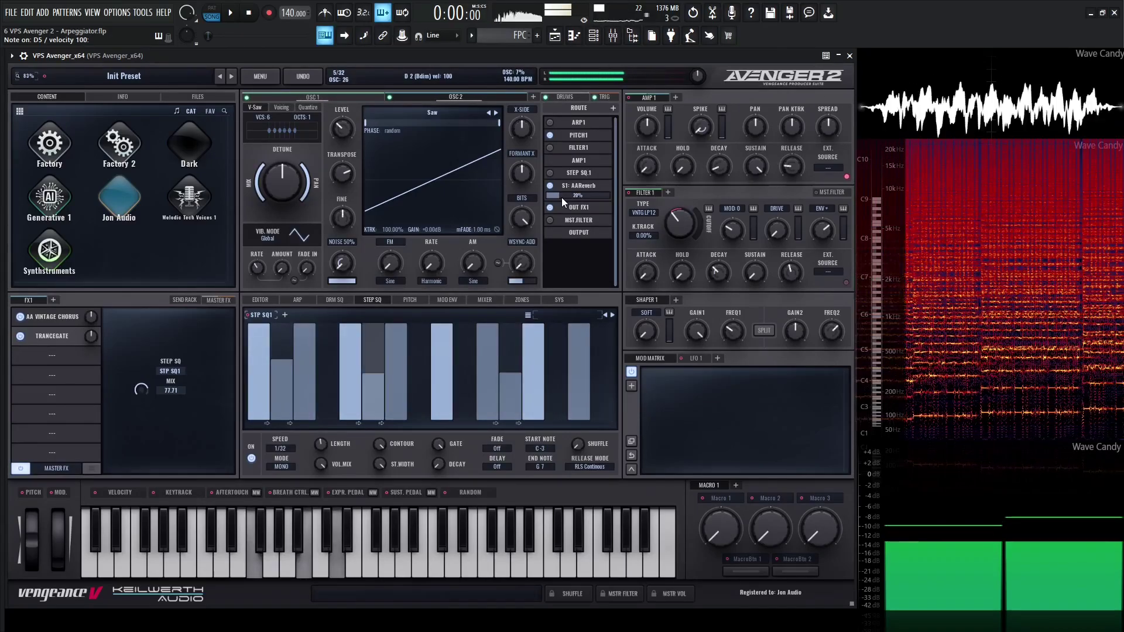
key(n)
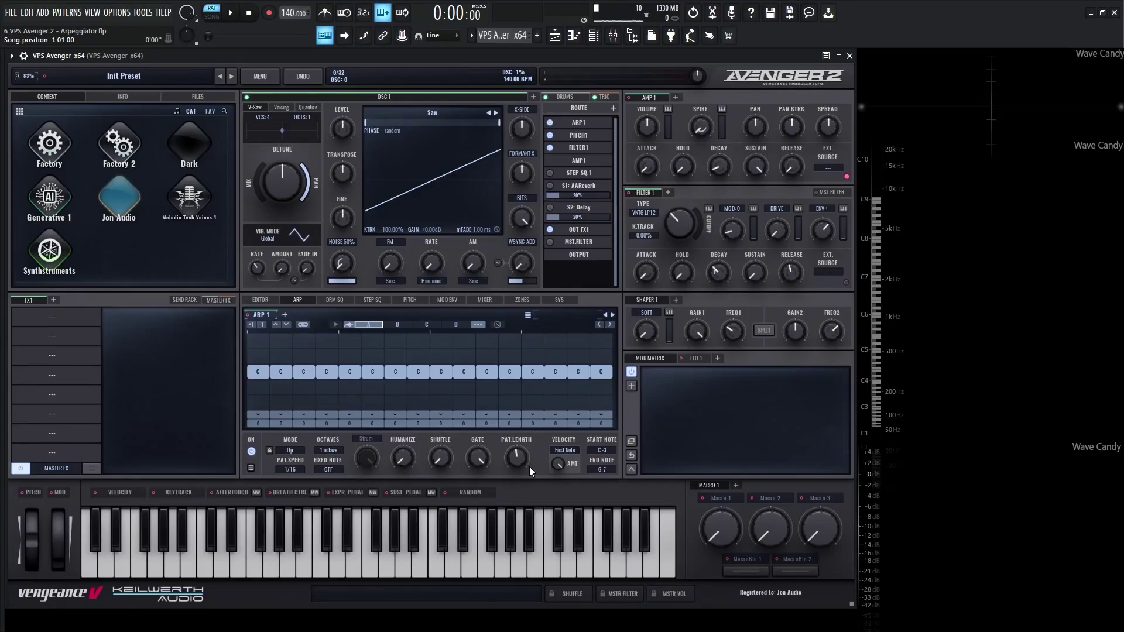
Set the arpeggiator's fixed note to Chord Detection with min/maj scale and the pattern length to 8.
click(330, 470)
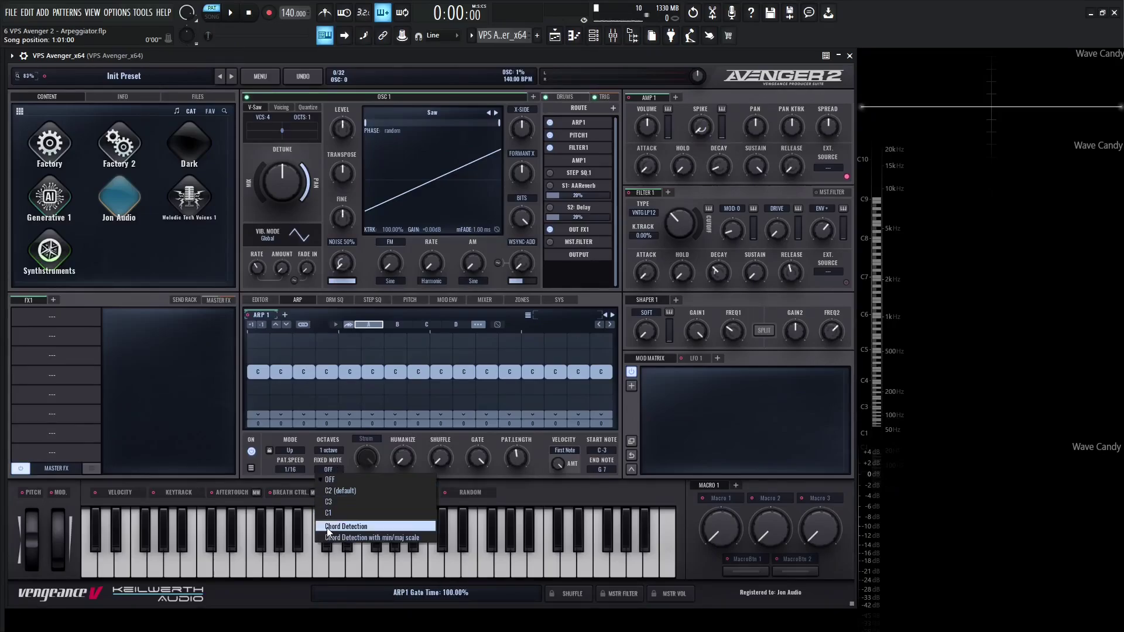
click(417, 536)
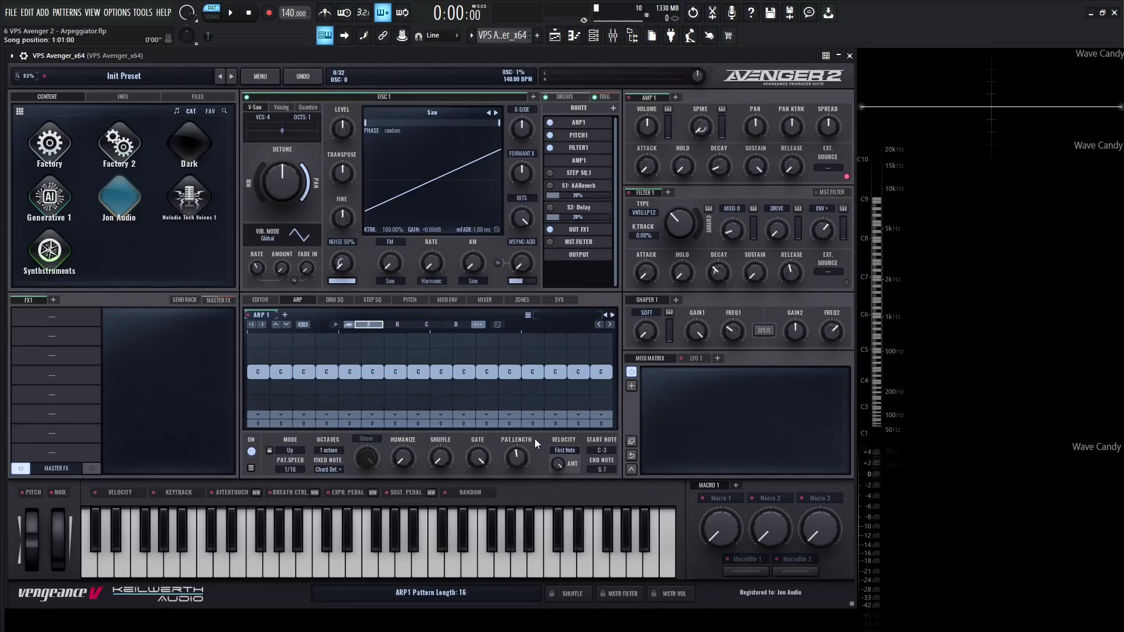
drag(518, 458, 515, 483)
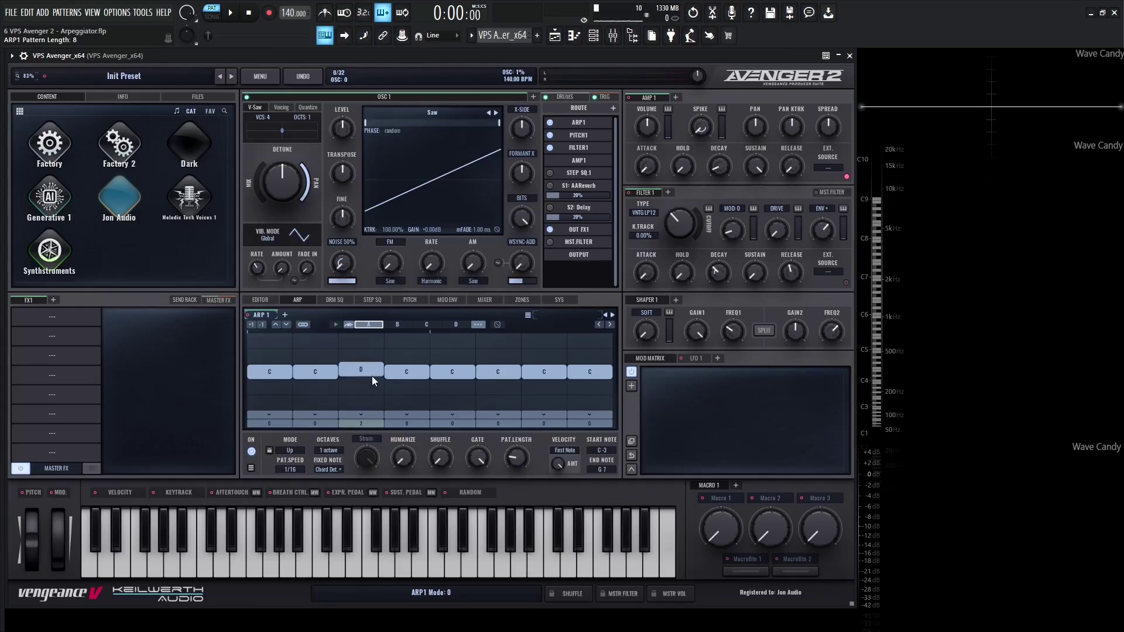
Raise arpeggiator step 3 to D# and step 7 to D, and set the pattern speed to 1/8.
drag(372, 376, 371, 361)
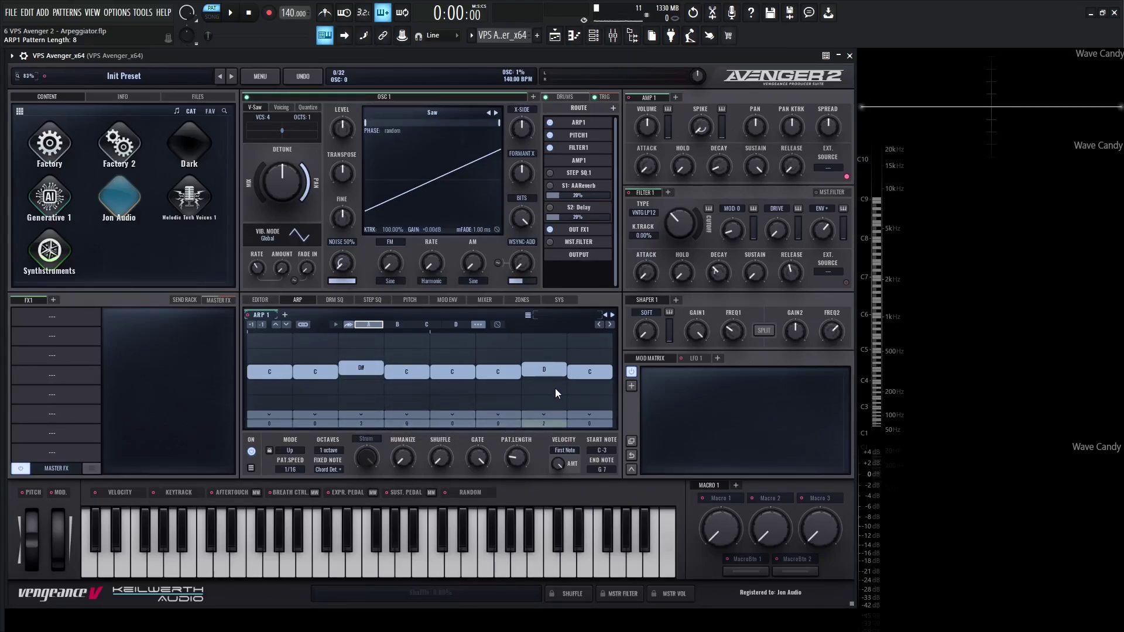
scroll(555, 388, up, 1)
click(297, 468)
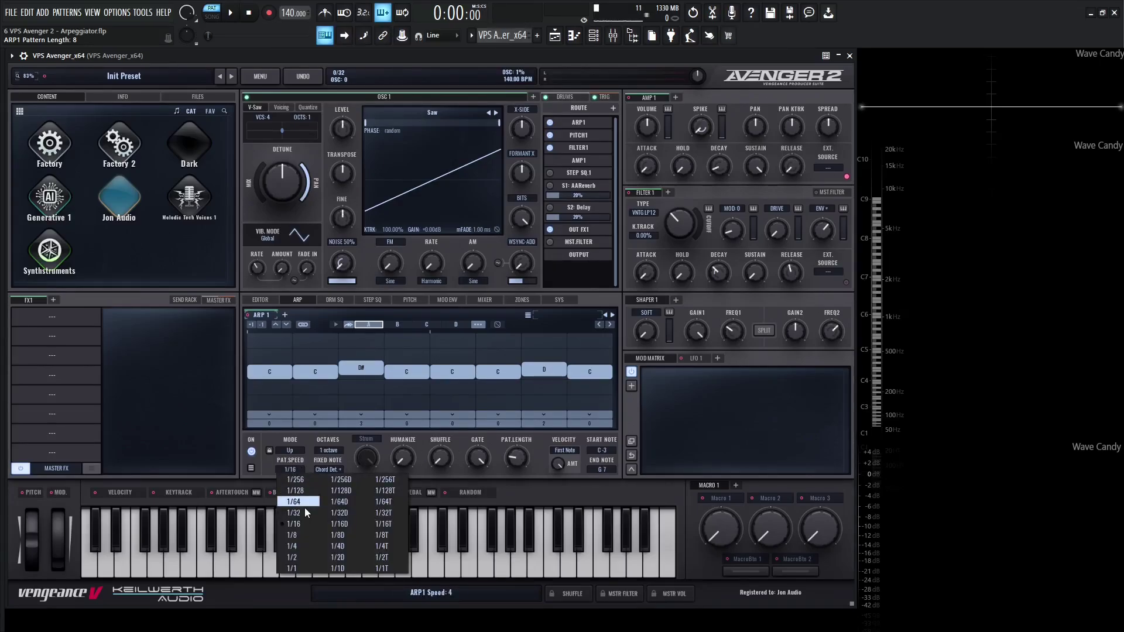
click(301, 534)
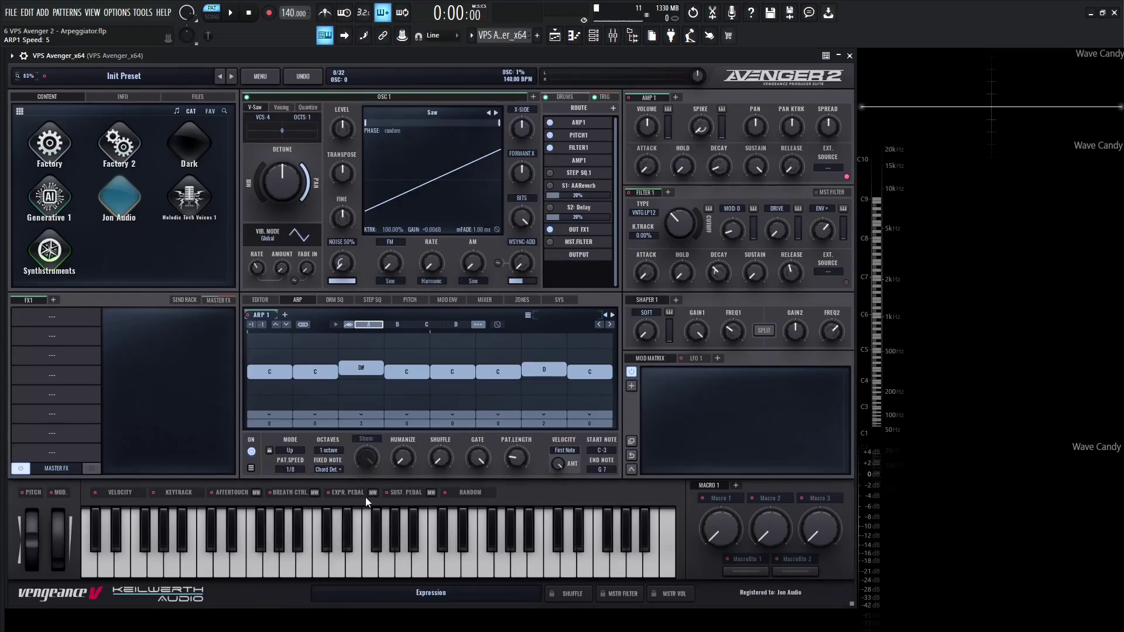
Play notes and run the playback to hear how the arpeggiator pattern adapts to the chord scale.
key(z)
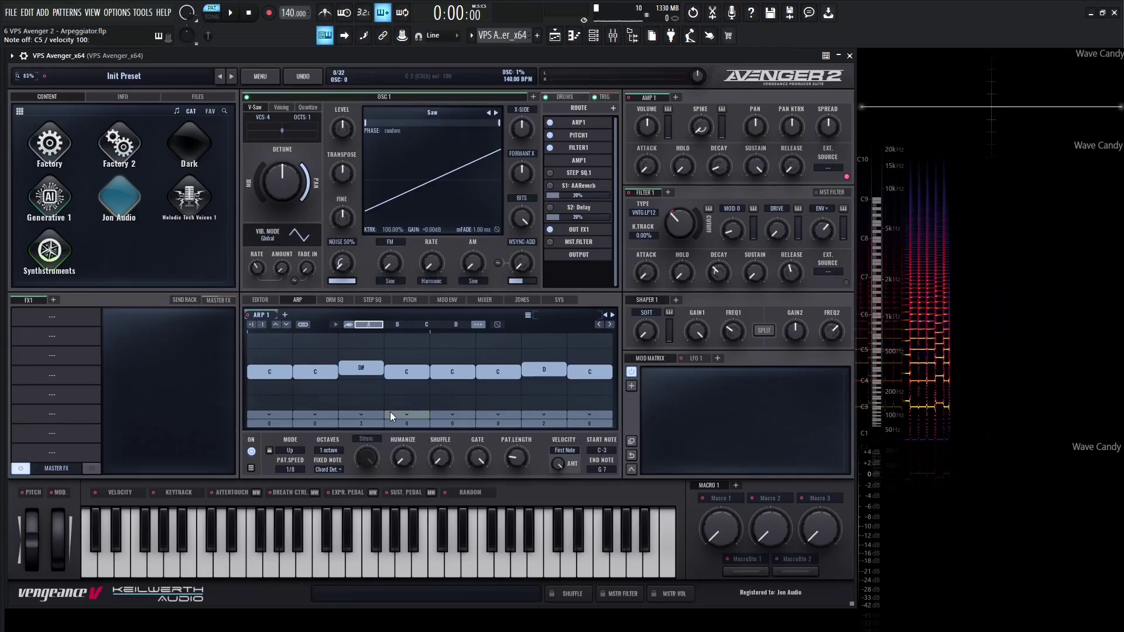
key(space)
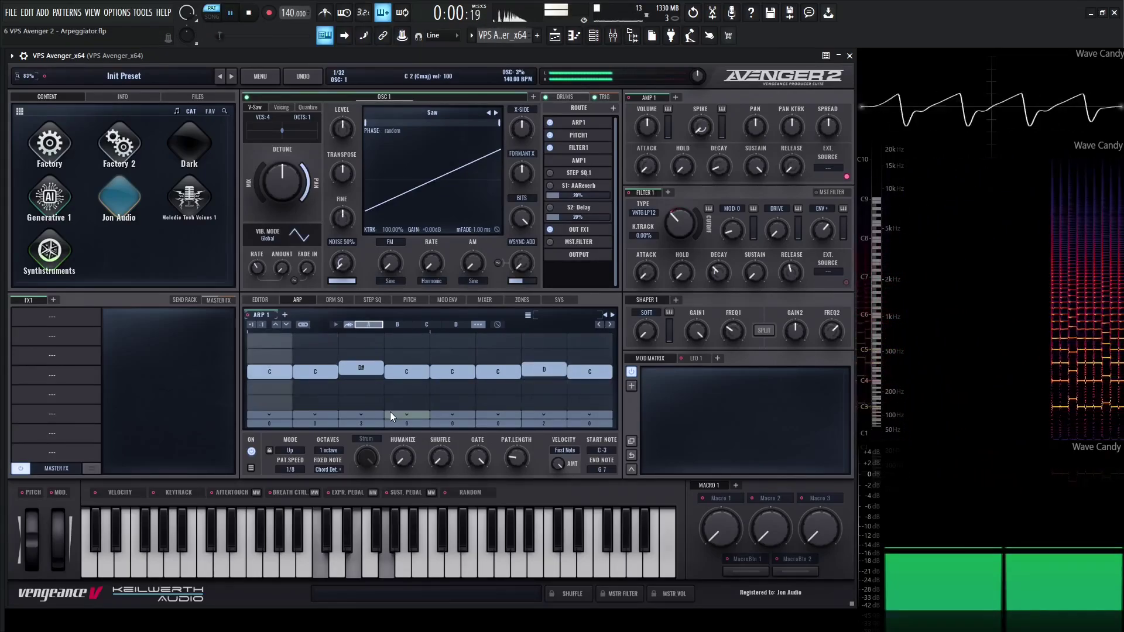
key(space)
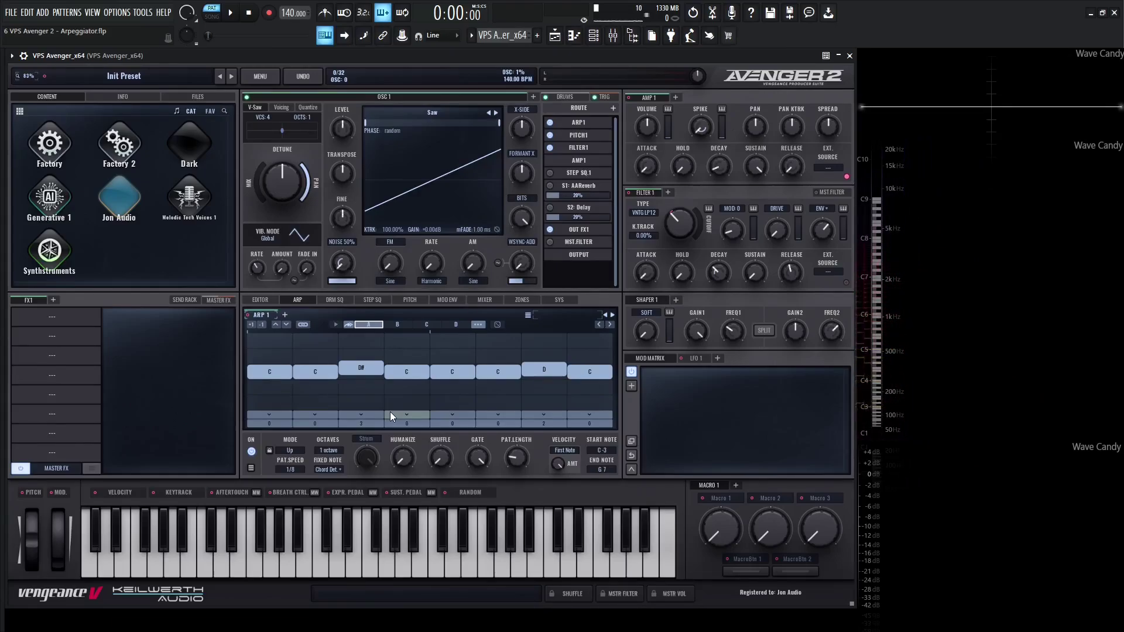
Play a C chord with the transport running to audition the chord-detecting arpeggio, then stop playback.
key(q)
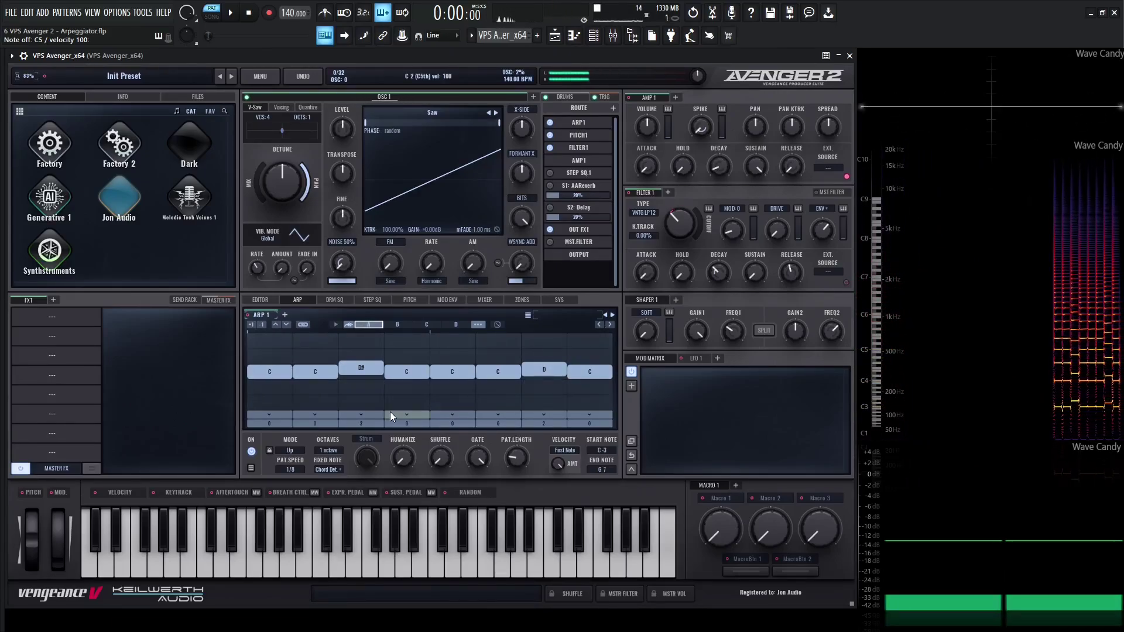
key(space)
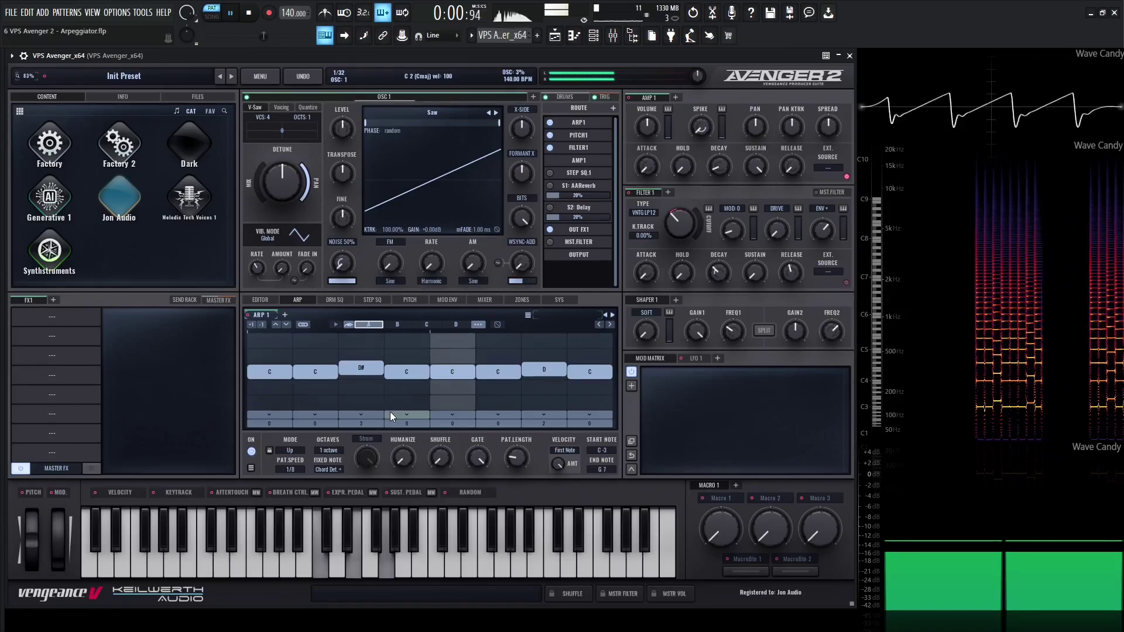
key(space)
scroll(358, 367, up, 3)
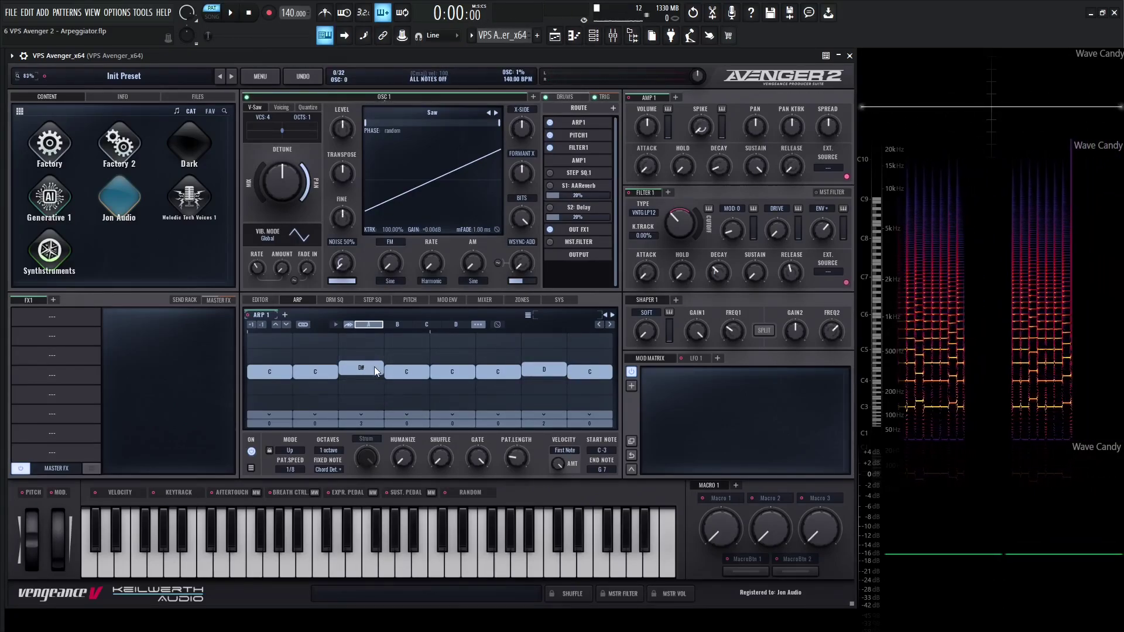
Compare the D# and E notes on the virtual keyboard, and audition the arpeggio on a C major chord with playback.
click(347, 537)
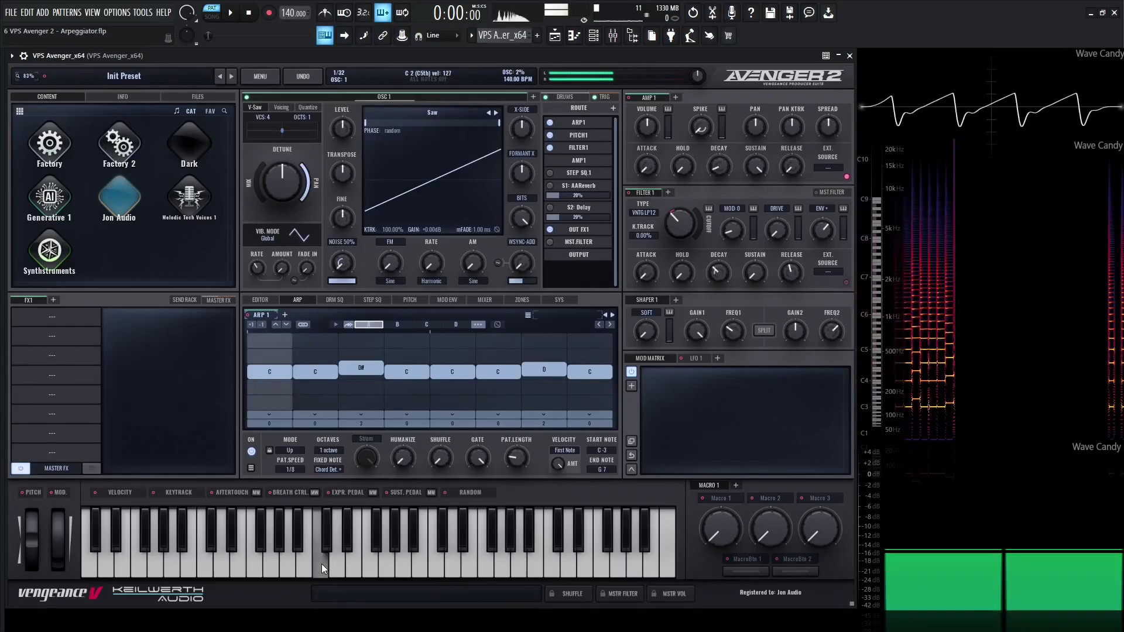
click(352, 563)
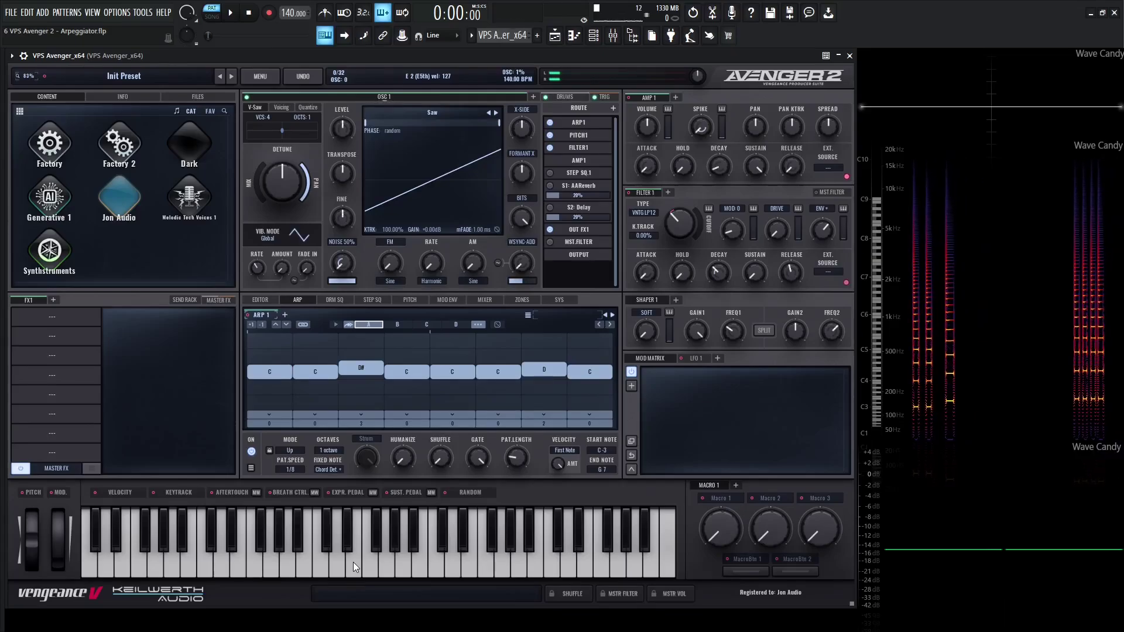
key(z)
key(c)
key(b)
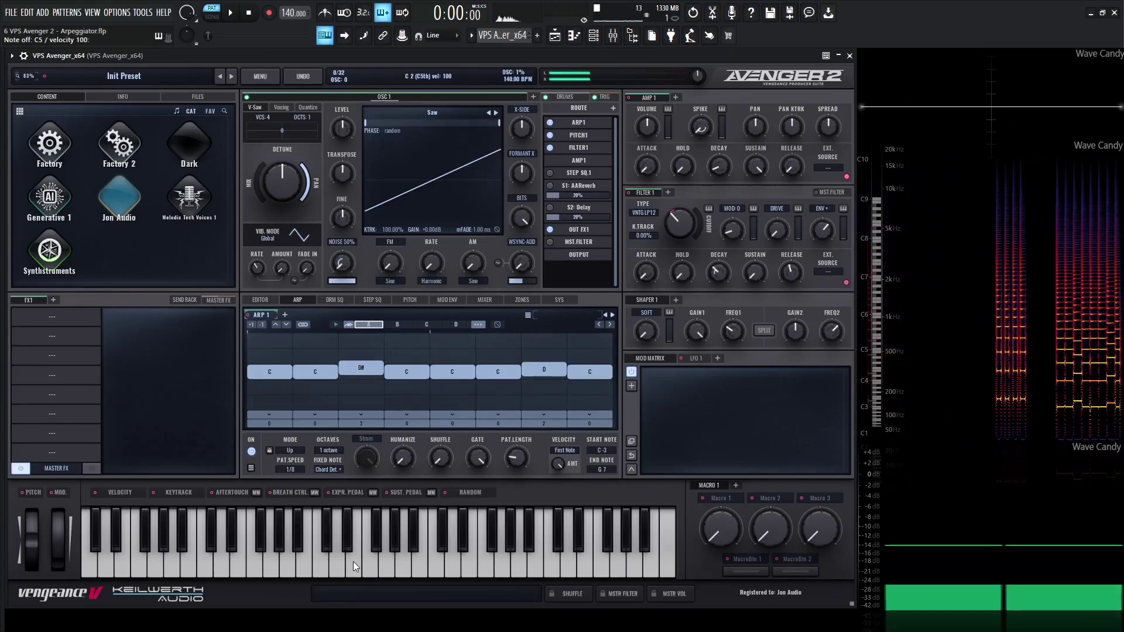
key(space)
key(space)
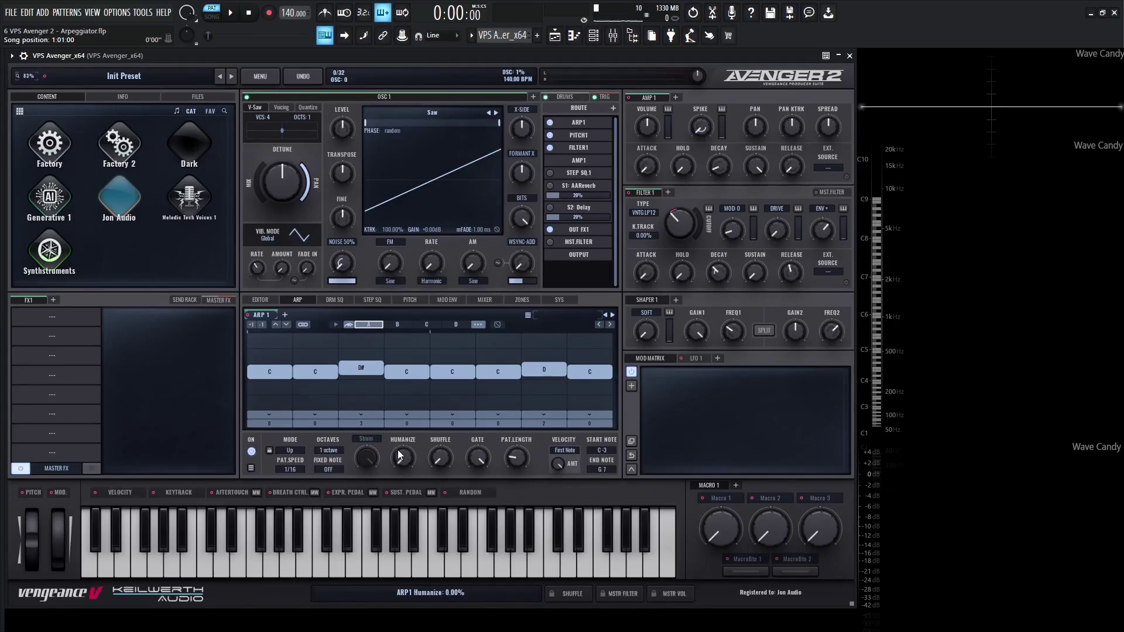
Try out the arpeggiator's humanize, shuffle and gate amounts, and set the pattern length to 16.
mouse_move(401, 458)
mouse_down()
mouse_move(416, 361)
mouse_move(425, 427)
mouse_move(406, 459)
mouse_up()
drag(430, 460, 464, 523)
drag(476, 457, 496, 437)
drag(524, 458, 540, 346)
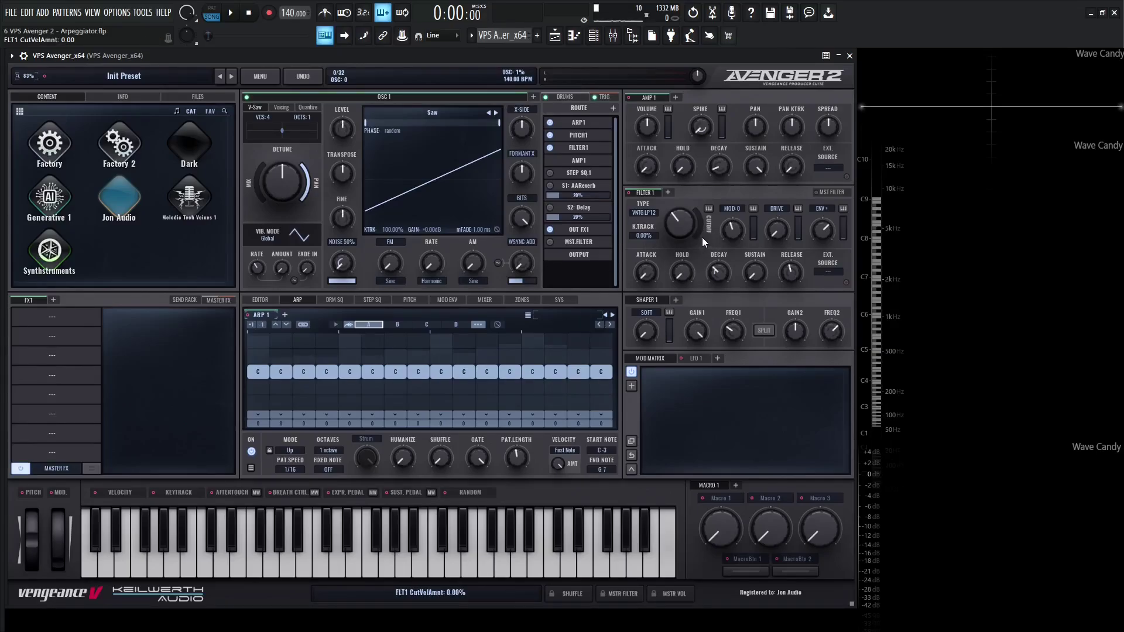
Set filter 1's cutoff velocity amount to 100%.
drag(697, 235, 693, 199)
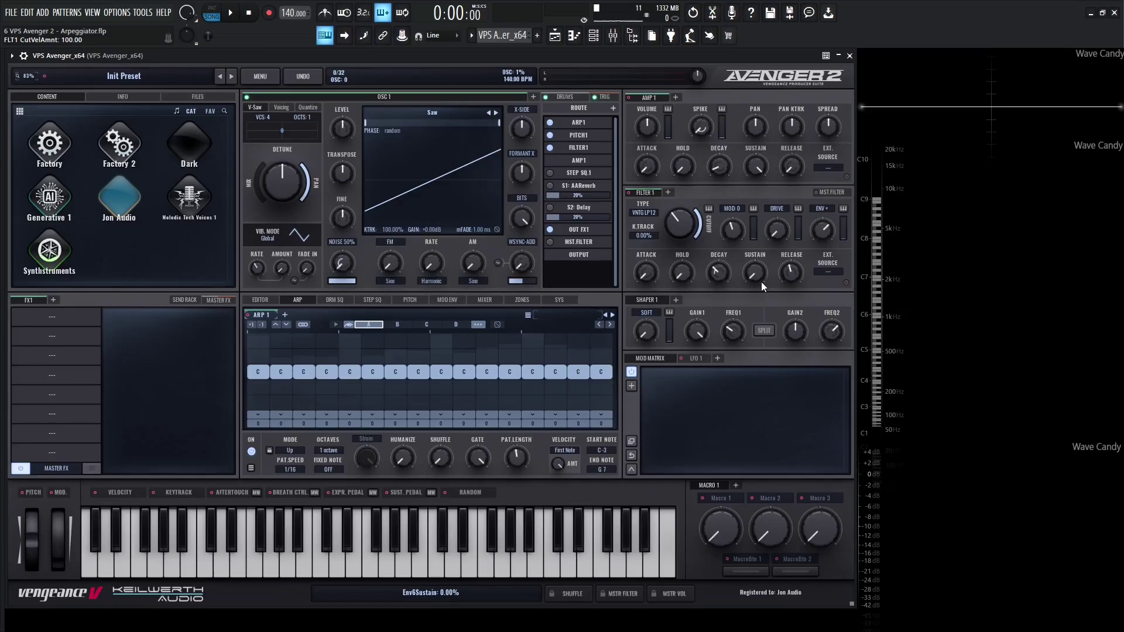
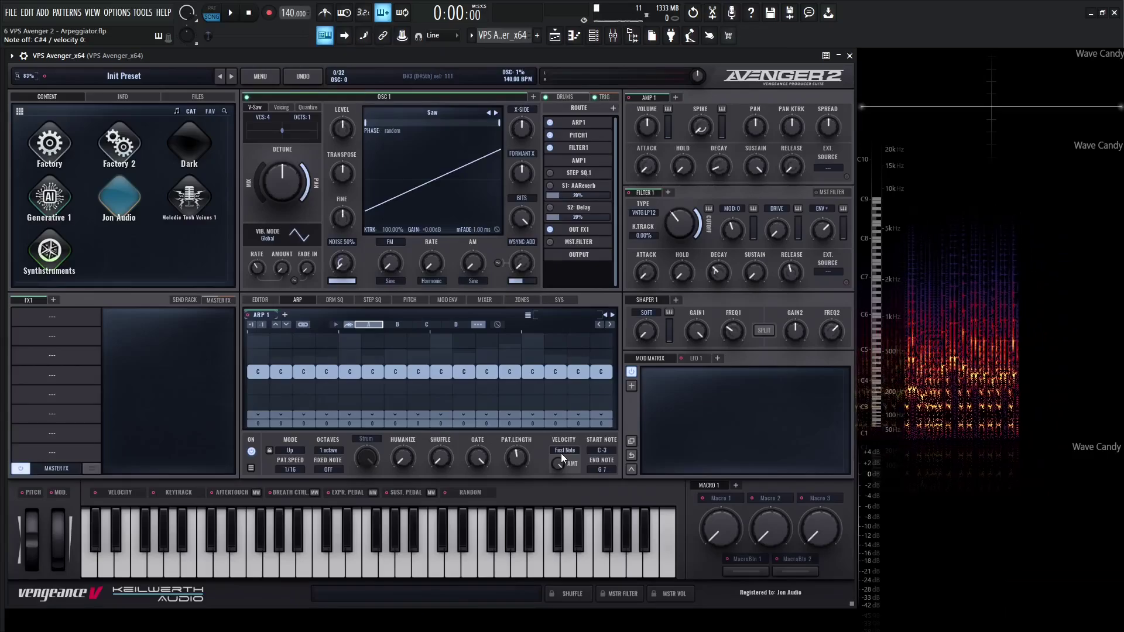
Try the arpeggiator's Last Note and Each Note velocity modes, auditioning them with soft and hard notes.
click(572, 450)
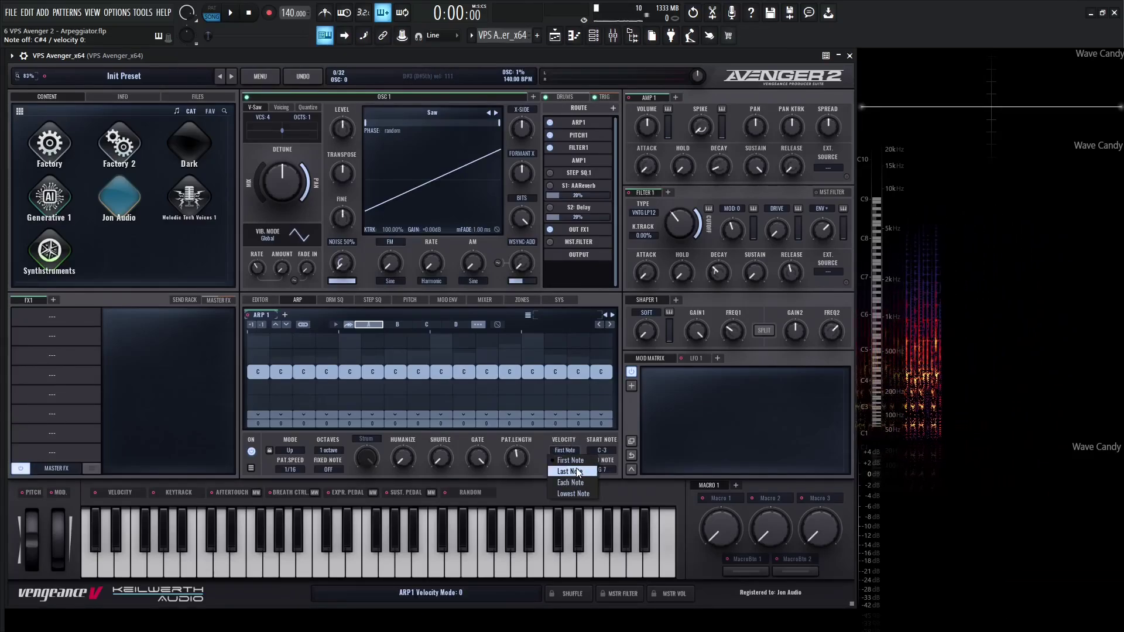
click(577, 468)
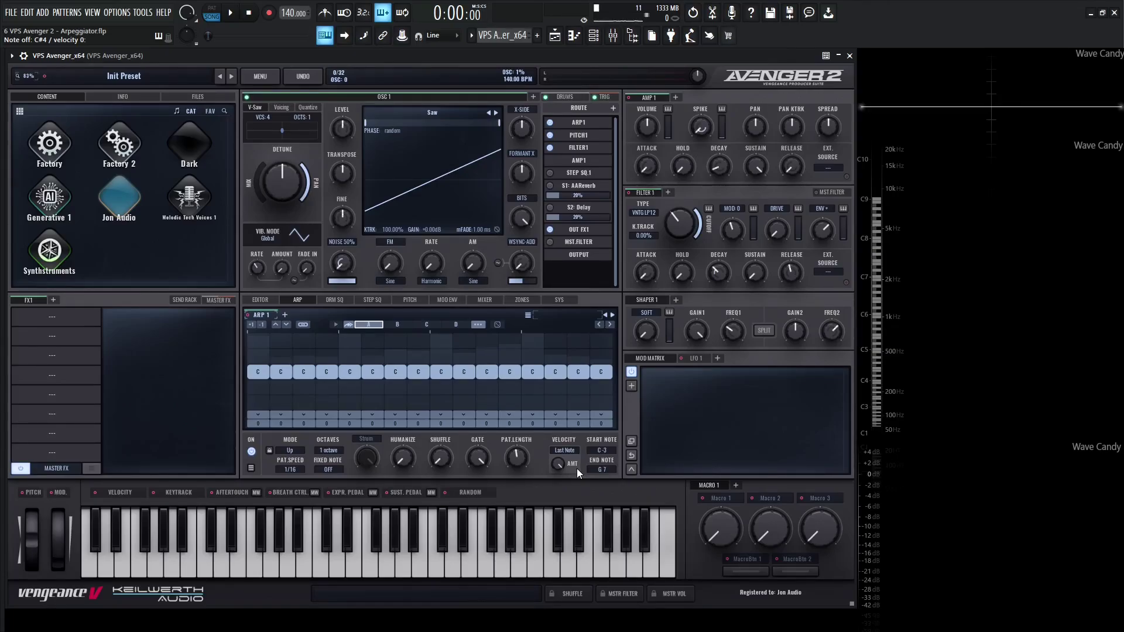
key(s)
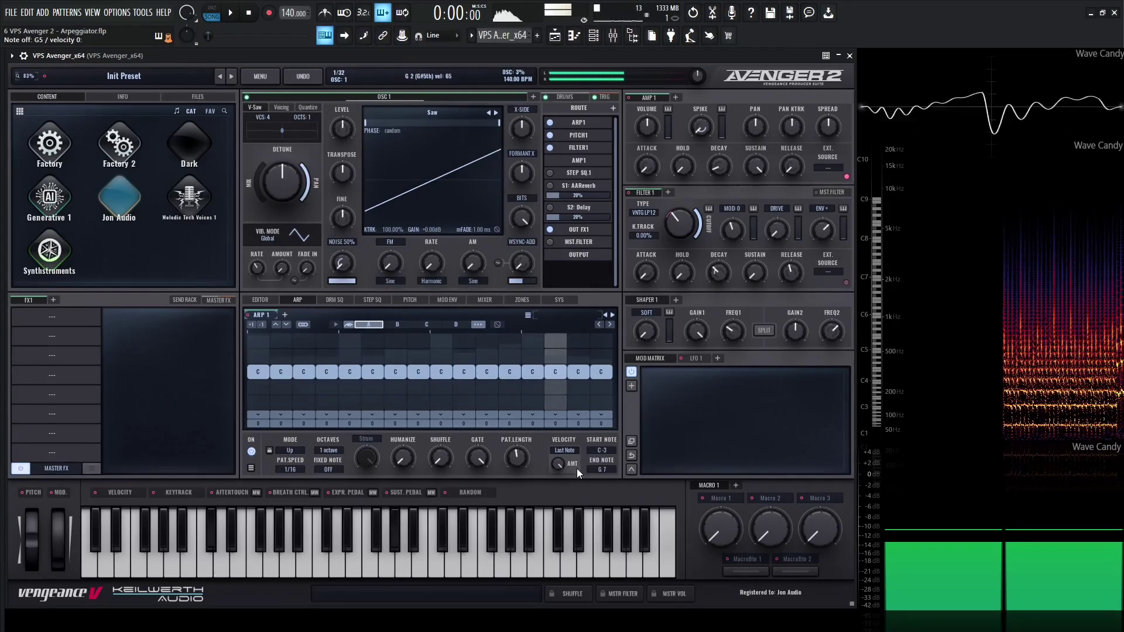
key(3)
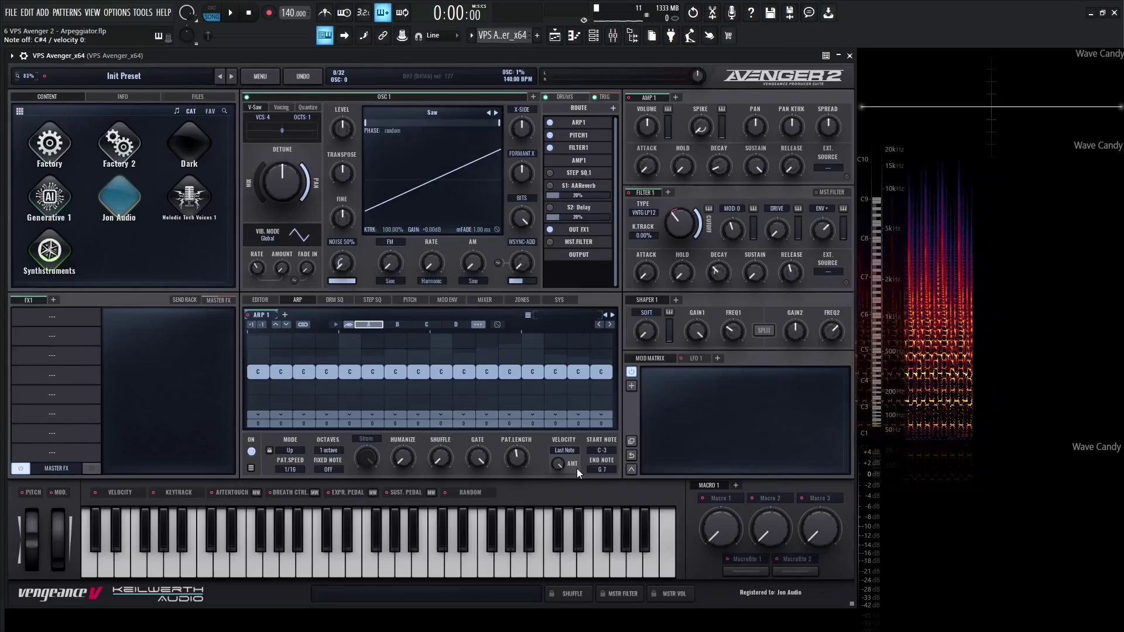
click(563, 450)
click(577, 483)
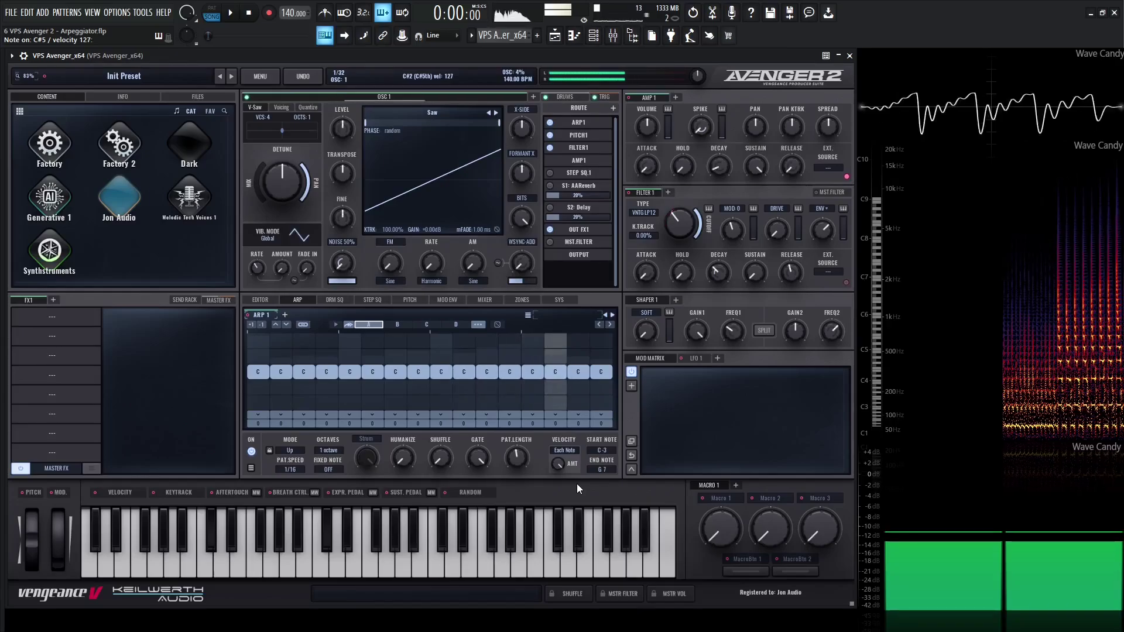
Try the arpeggiator's Lowest Note velocity mode and audition it with notes at different velocities.
click(565, 451)
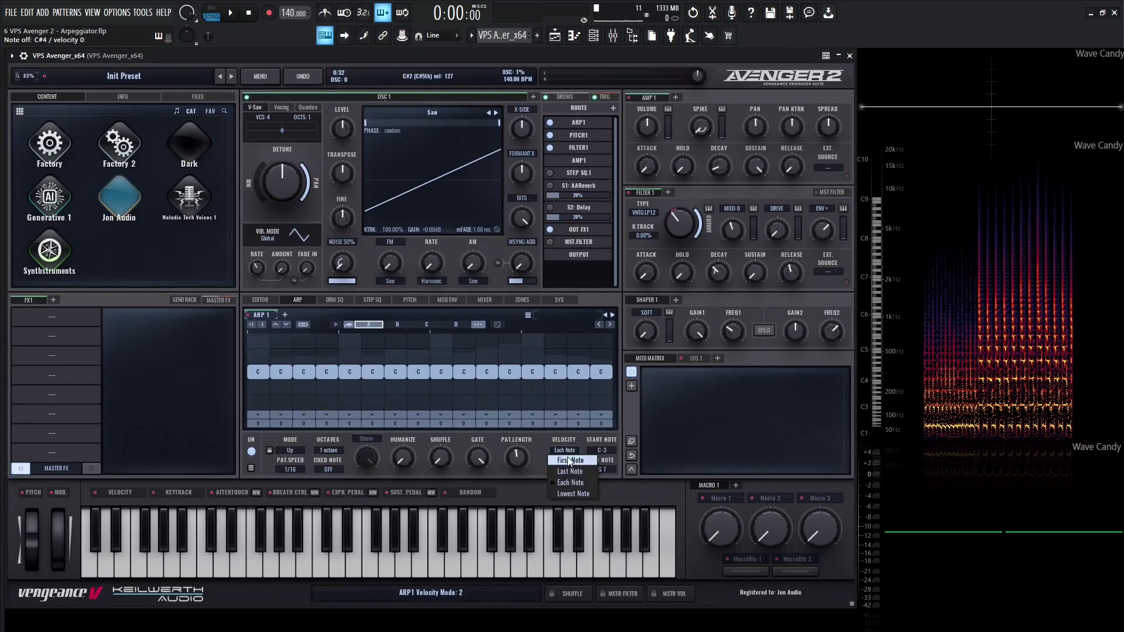
click(575, 493)
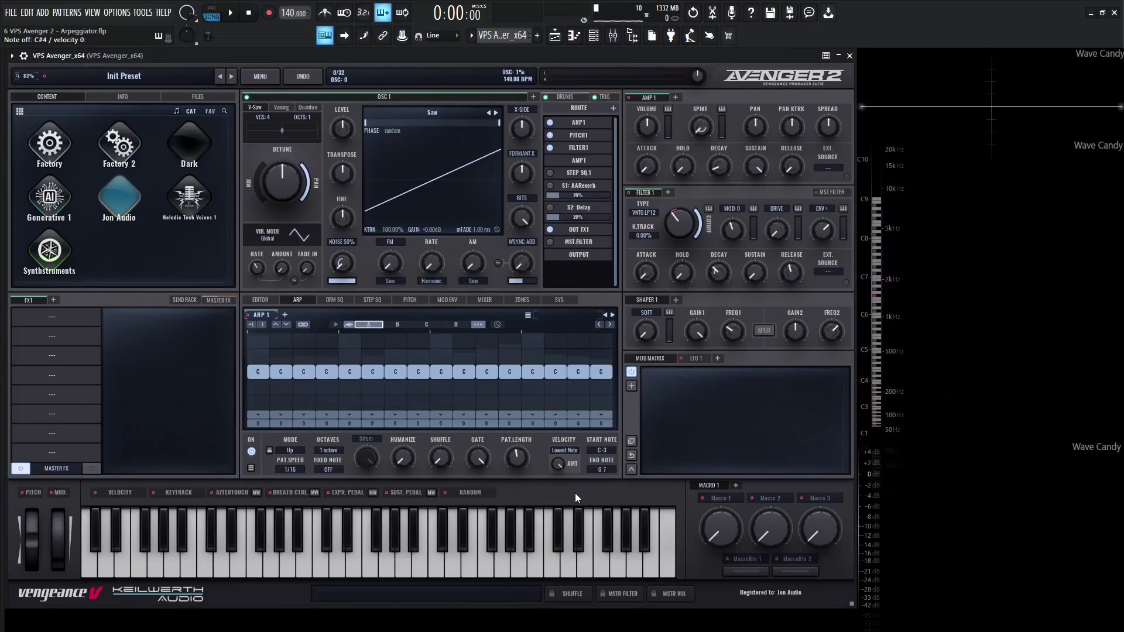
key(s)
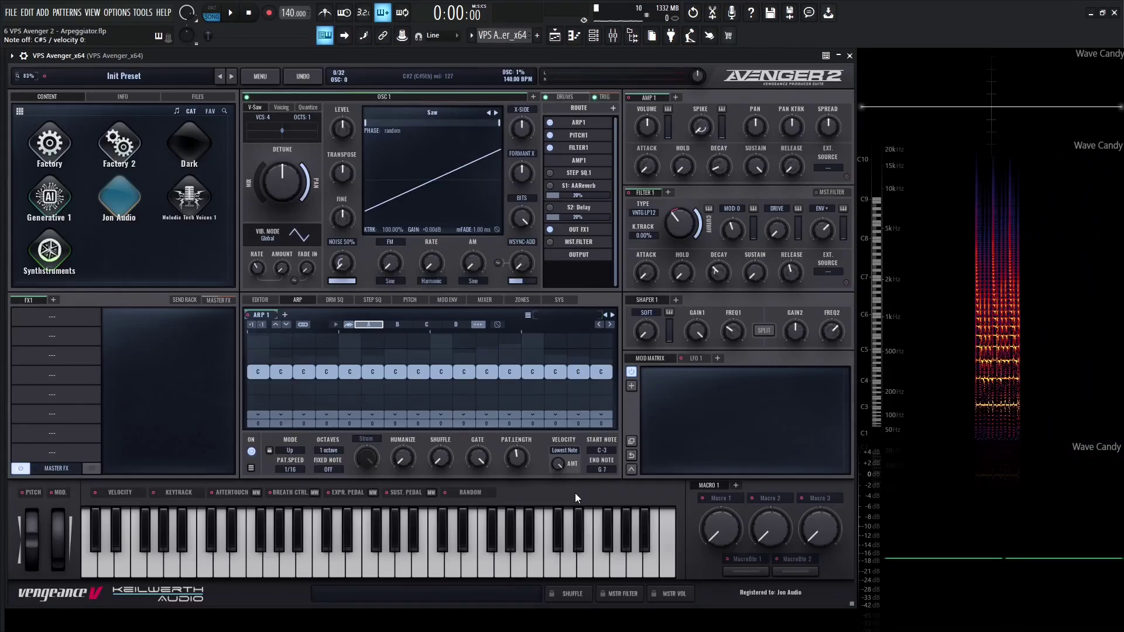
key(s)
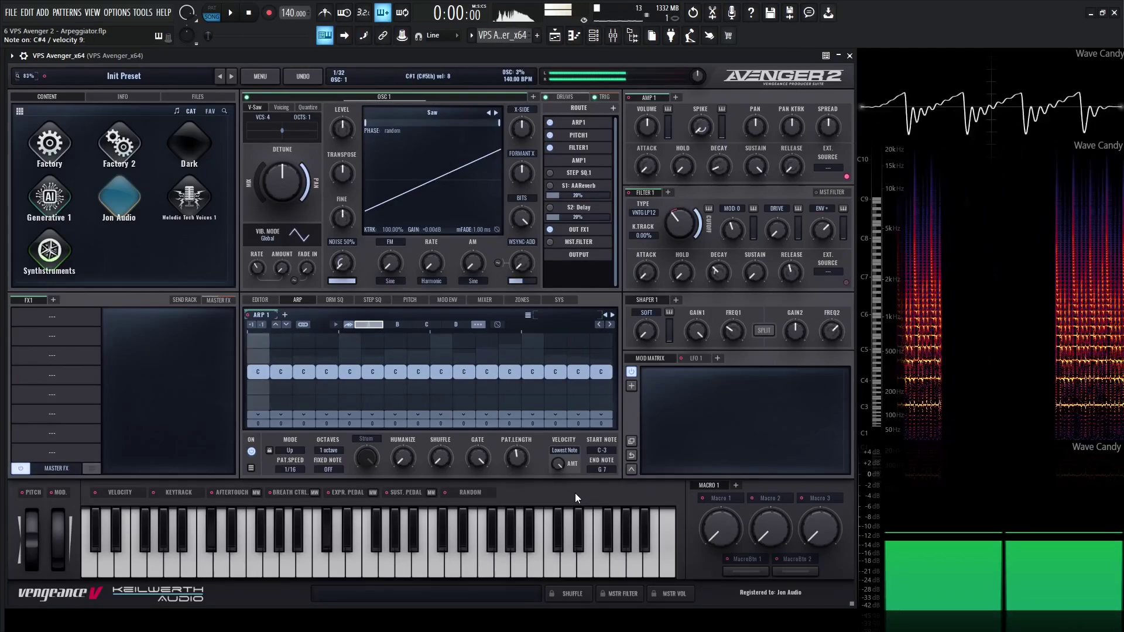
key(s)
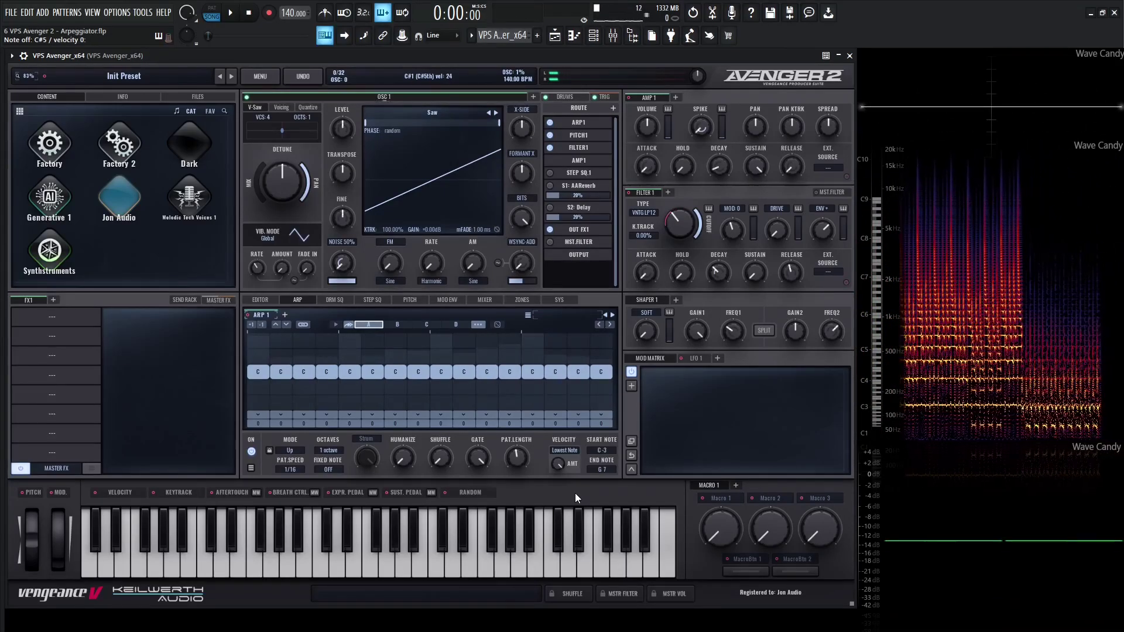
click(567, 450)
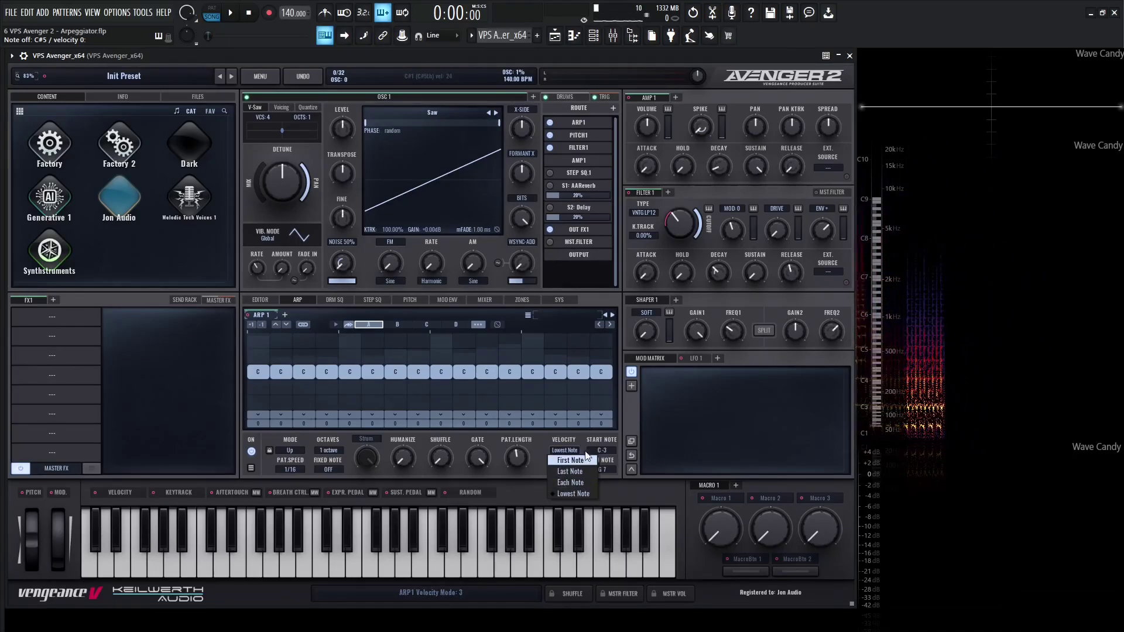
click(543, 466)
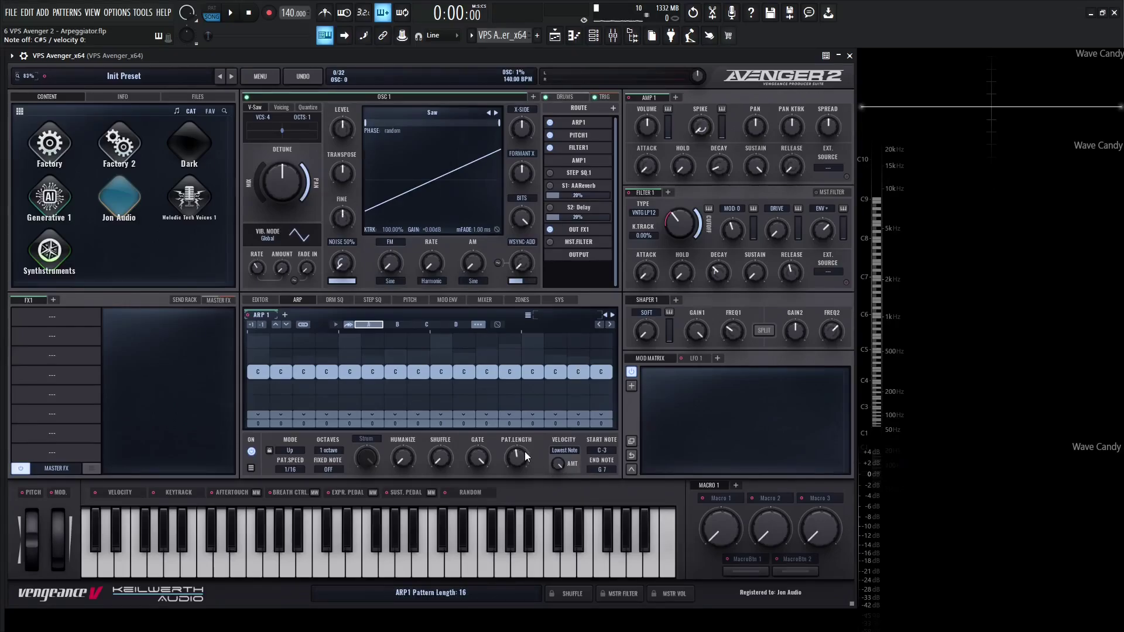
Check the arpeggiator's start and end note pickers, and return the velocity mode to First Note.
click(604, 450)
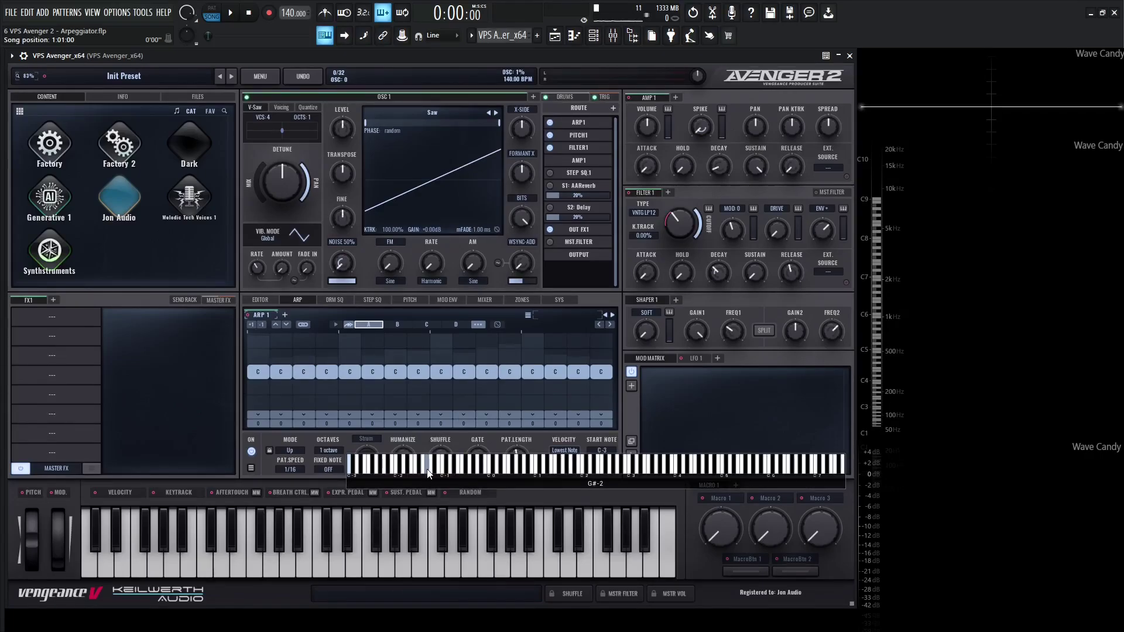
click(628, 422)
click(606, 469)
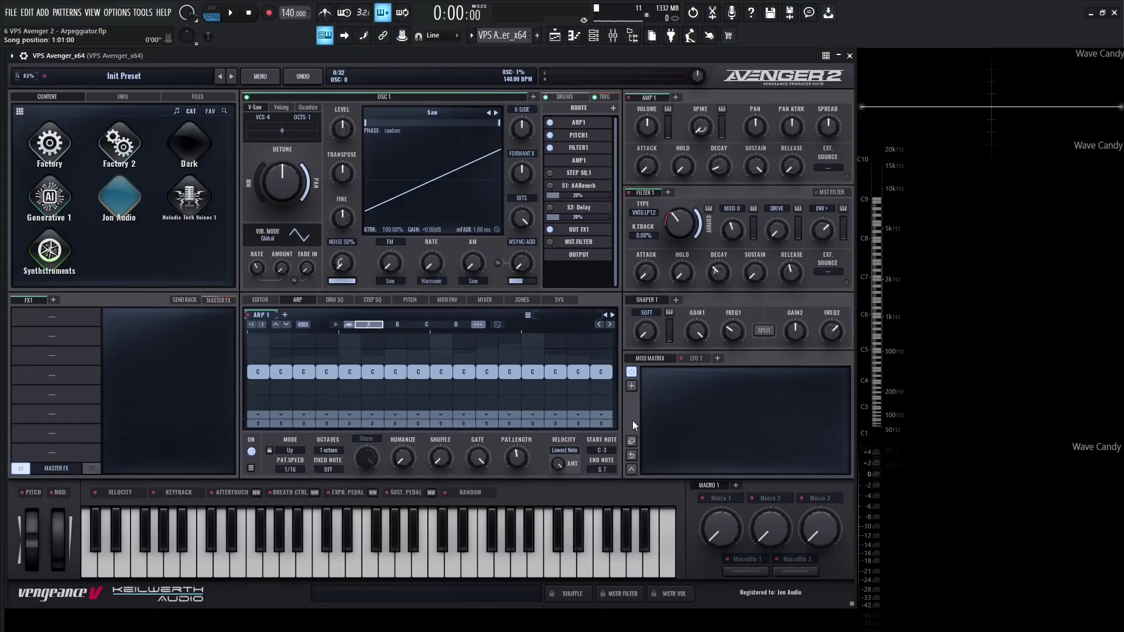
click(564, 450)
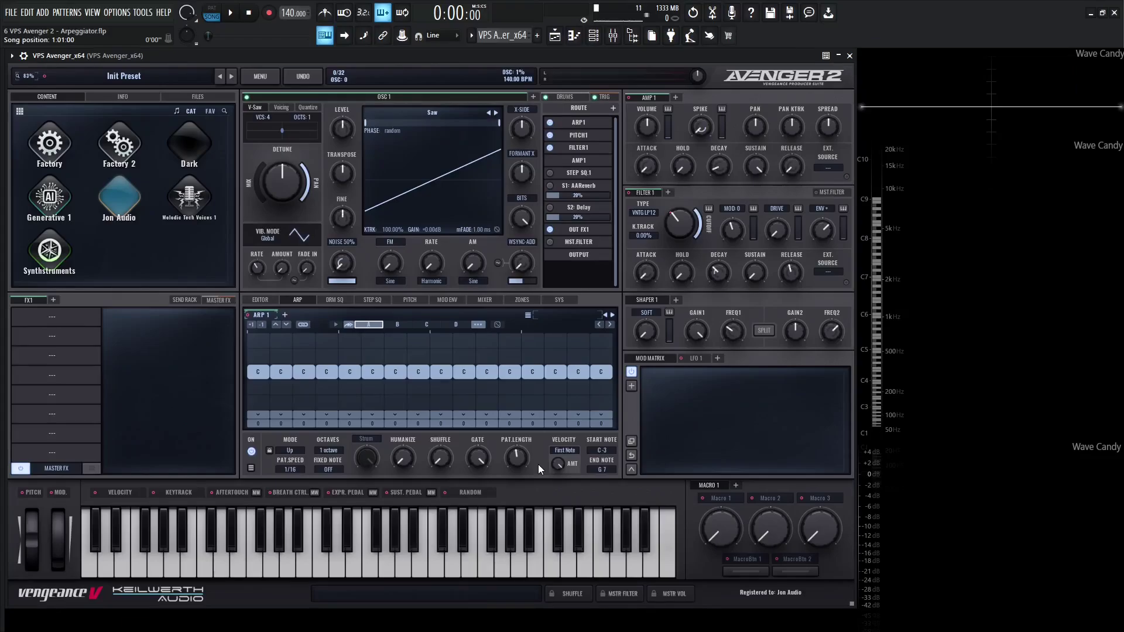
Raise all notes of arp pattern B by one octave, and return to pattern A to audition it.
click(398, 324)
click(276, 325)
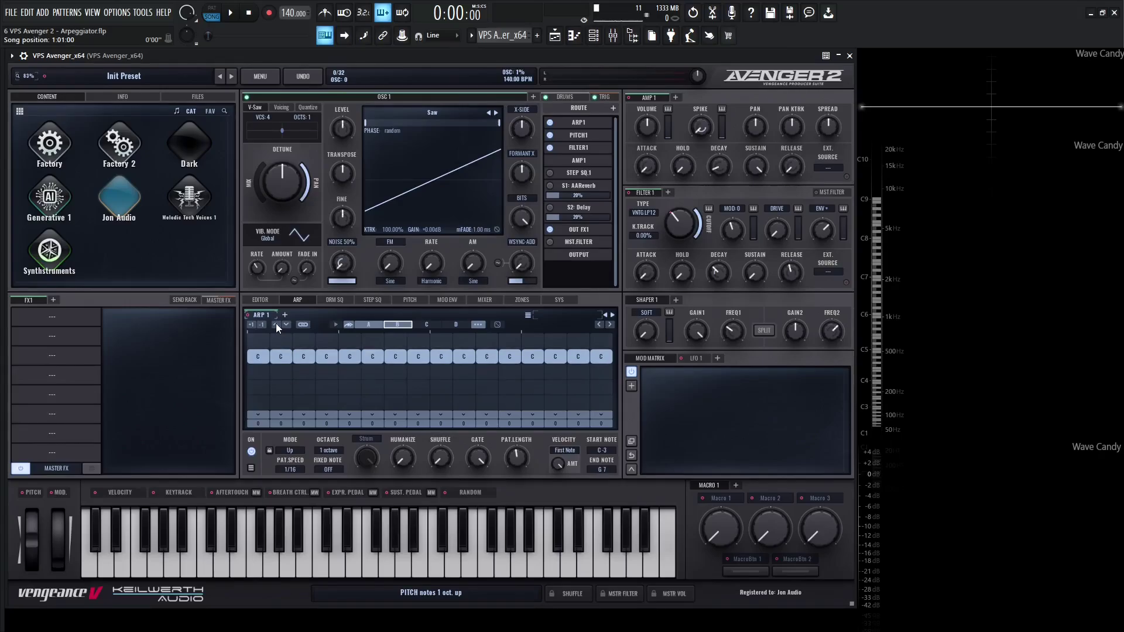
click(374, 324)
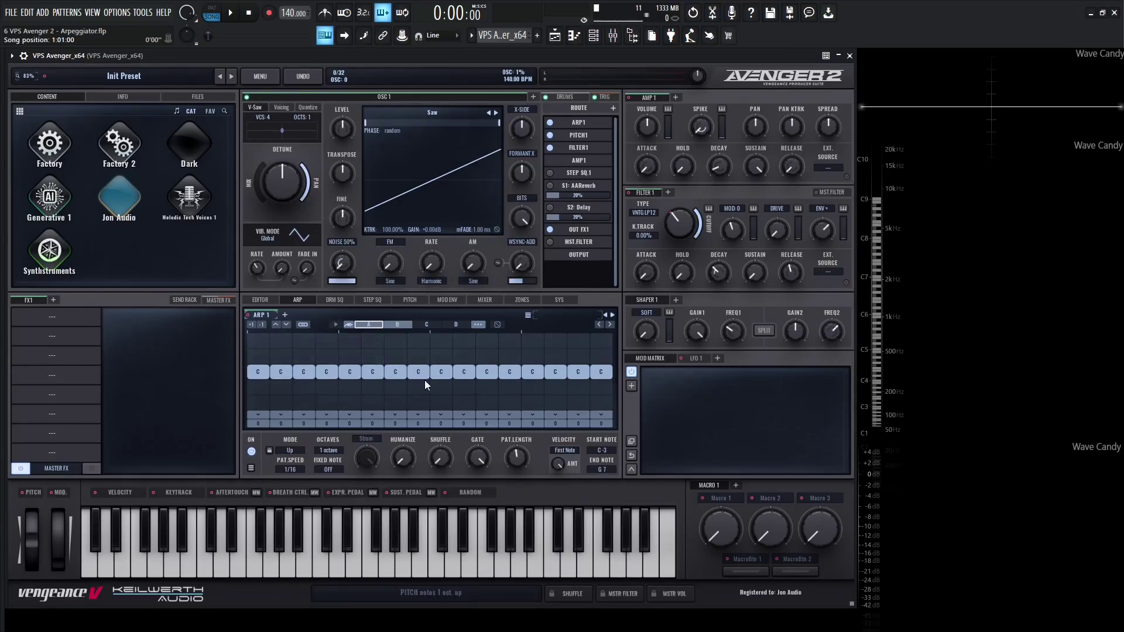
key(g)
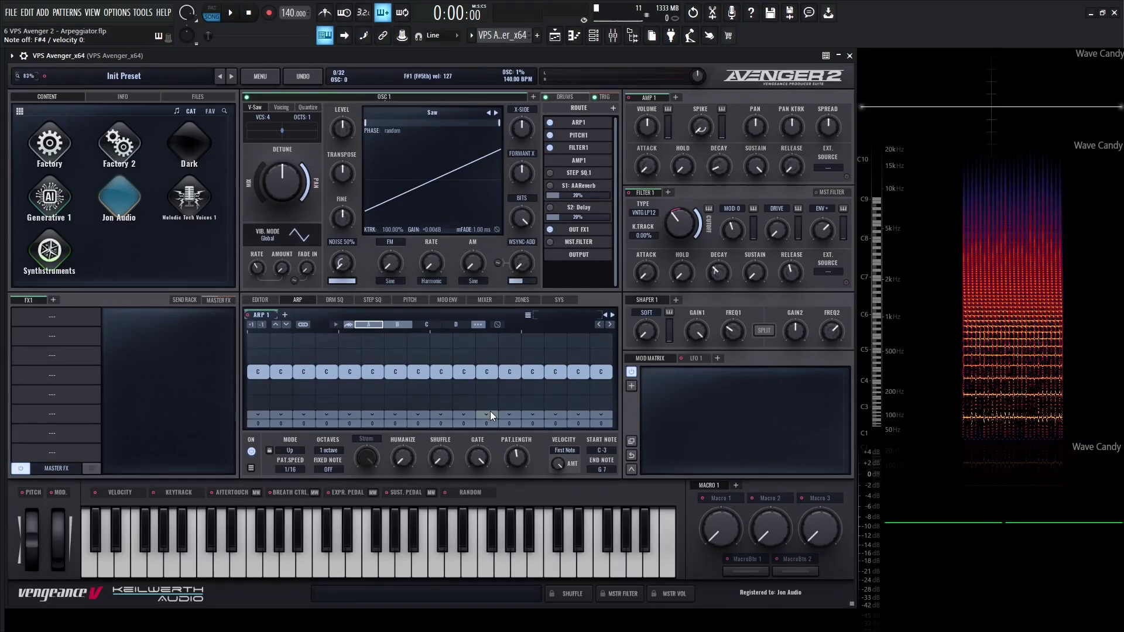
Try ABCD pattern playback across patterns A and B, and return to pattern A with that playback off.
click(335, 325)
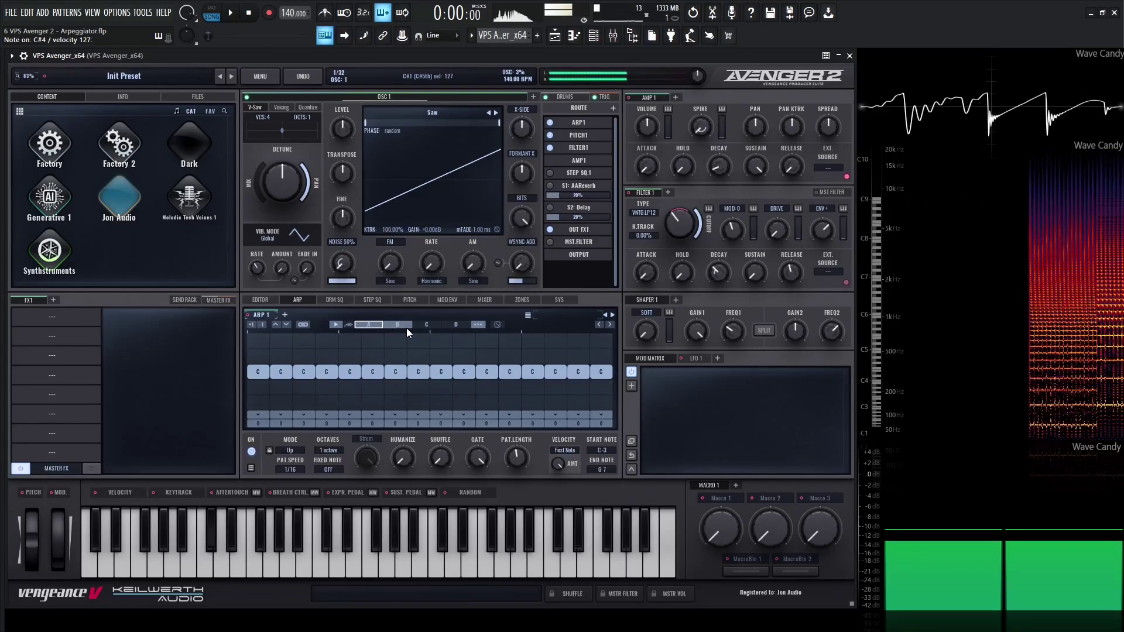
click(349, 325)
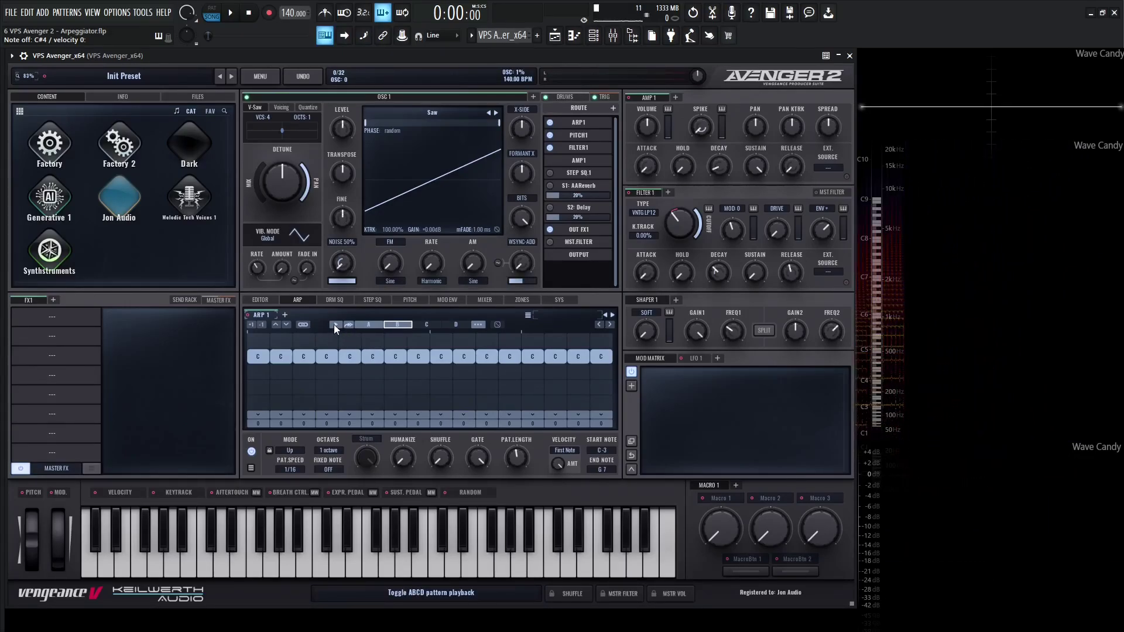
click(373, 325)
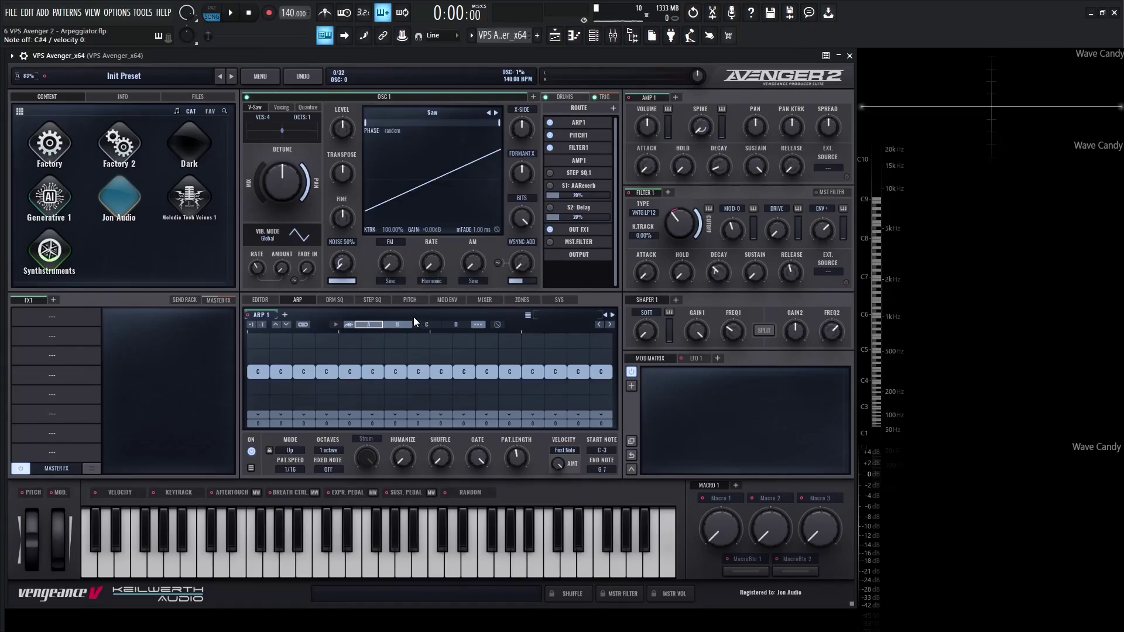
Assign Macro 1 to the ARP1 pattern index at 100% and try switching patterns with the macro.
drag(719, 499, 378, 322)
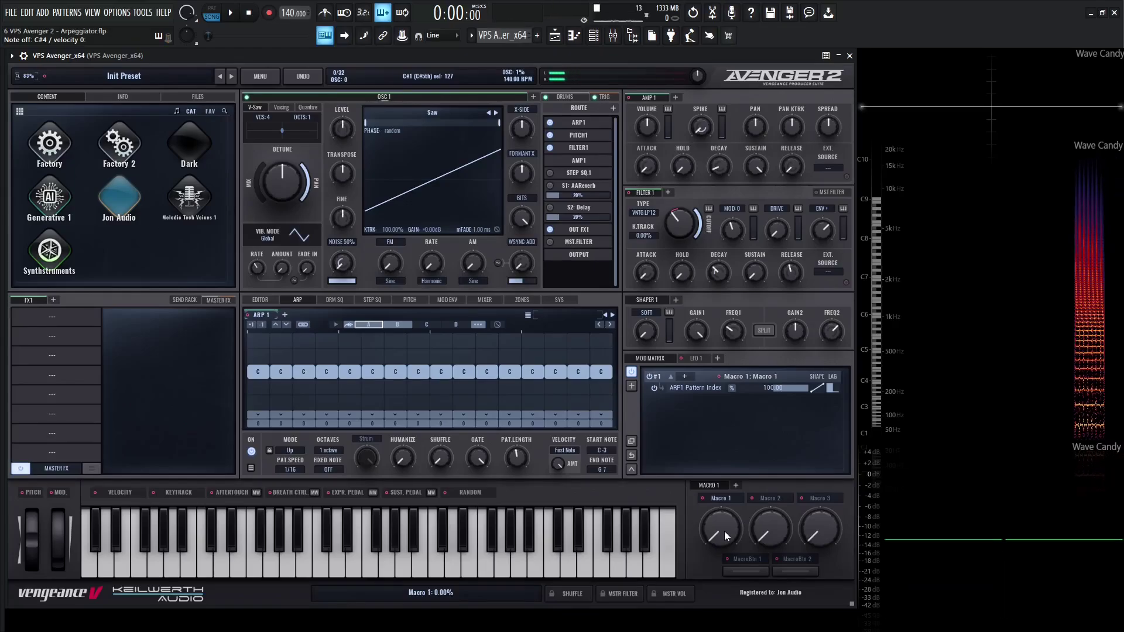
mouse_move(723, 532)
mouse_down()
mouse_move(717, 490)
mouse_move(756, 517)
mouse_move(726, 524)
mouse_move(721, 551)
mouse_move(722, 515)
mouse_move(714, 574)
mouse_move(722, 531)
mouse_up()
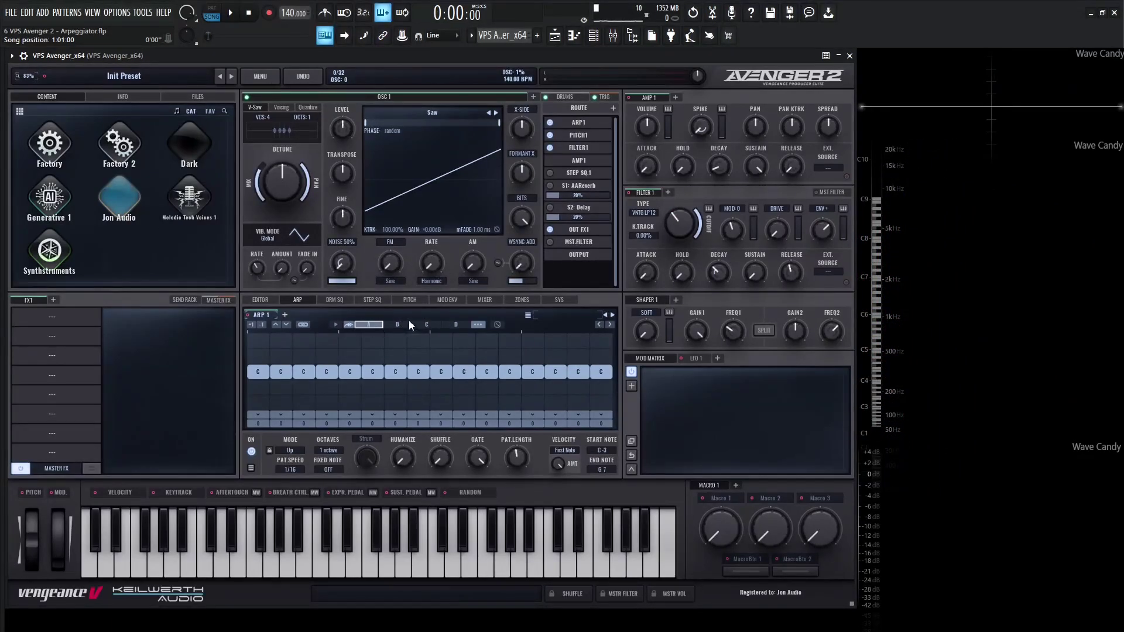
click(478, 325)
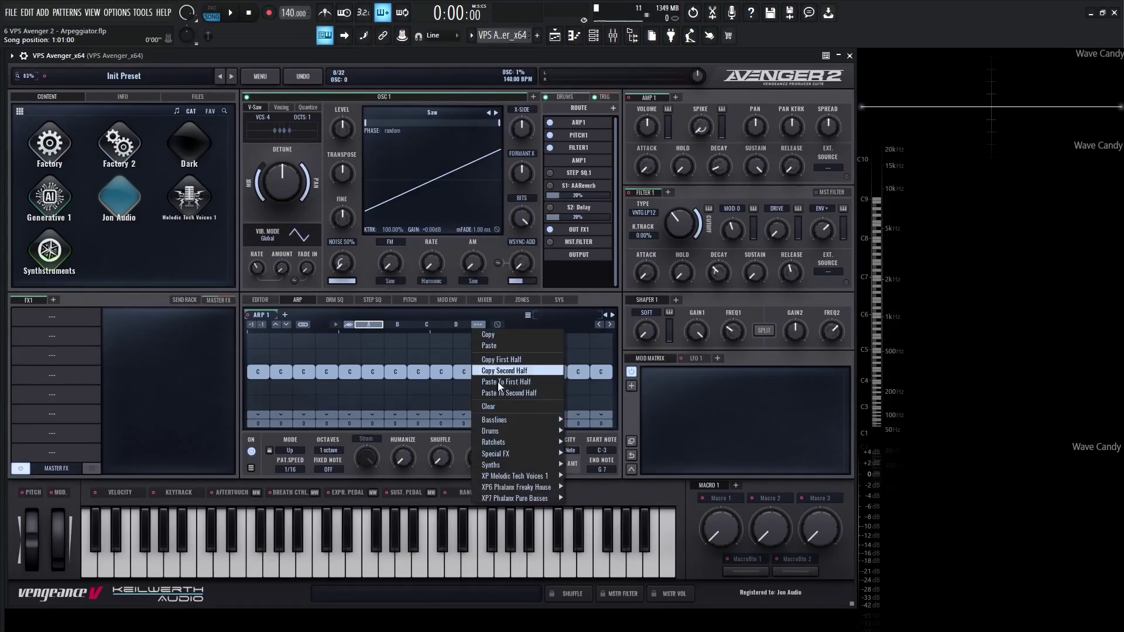
mouse_move(510, 418)
click(439, 314)
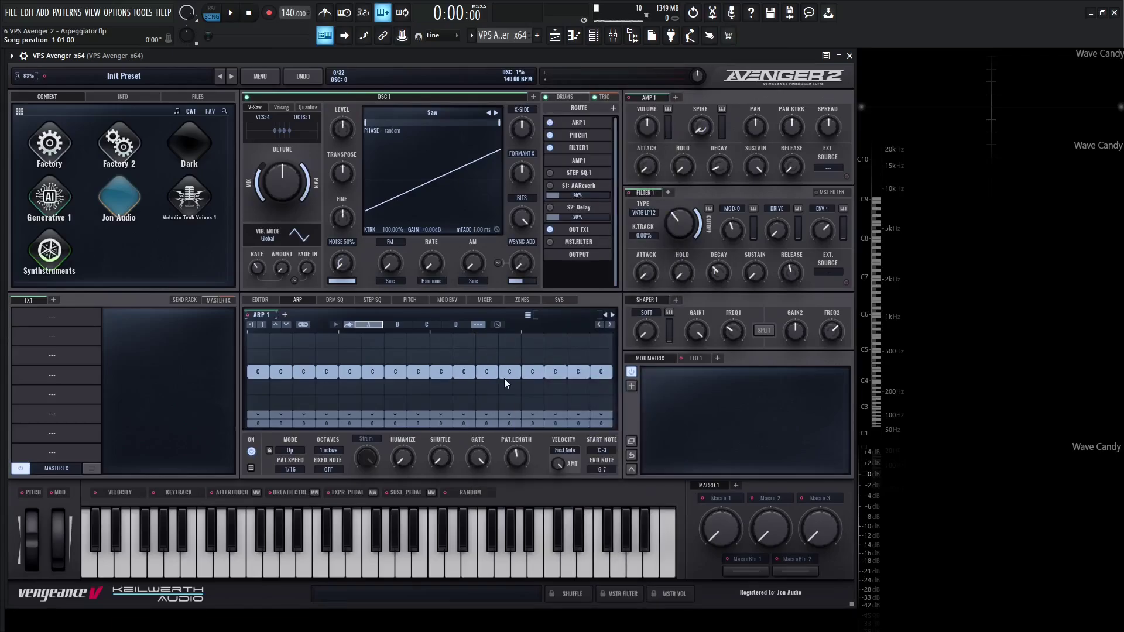
Set the arp pattern length to 8, raising the second note one octave and lowering the fourth note one octave.
drag(515, 454, 518, 476)
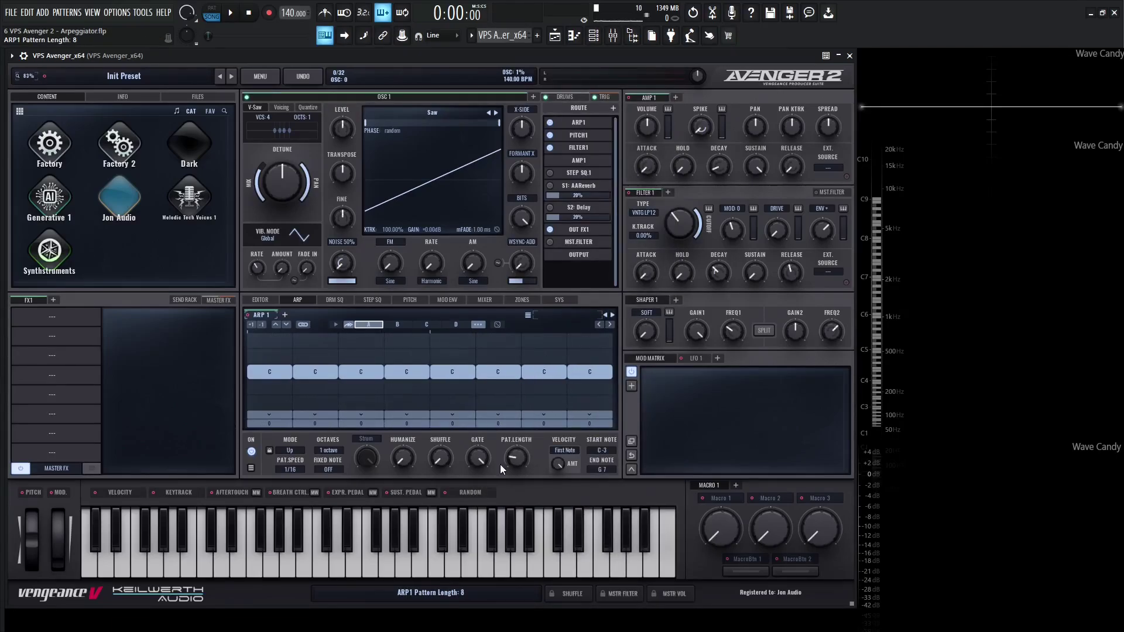
drag(318, 371, 322, 358)
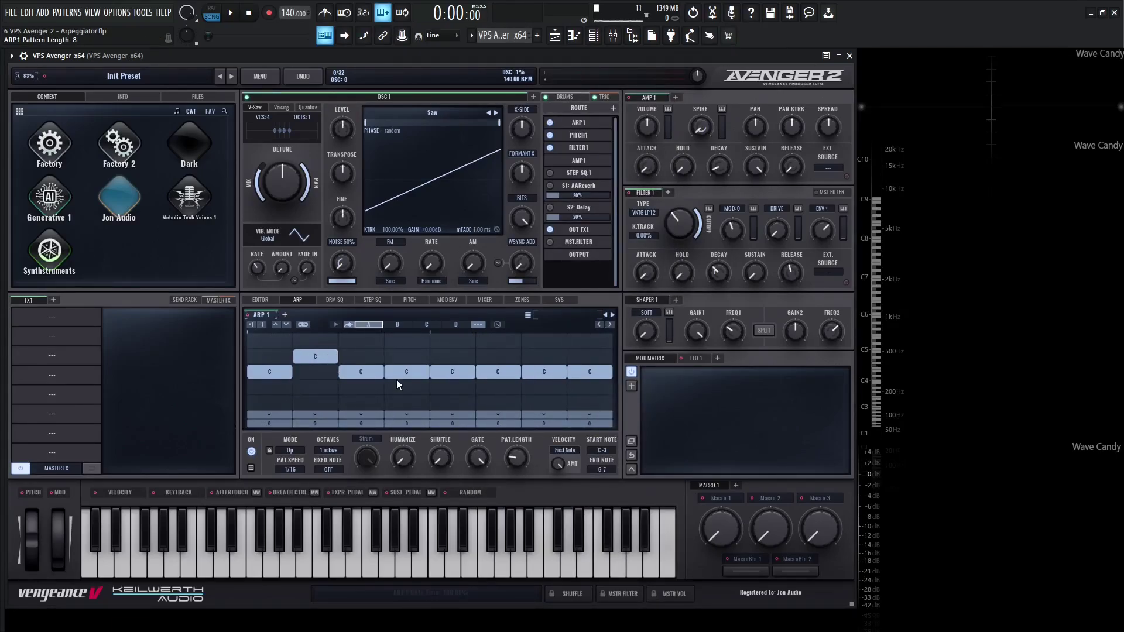
drag(396, 377, 405, 387)
Copy the first half of the arp pattern and paste it to the second half.
click(477, 326)
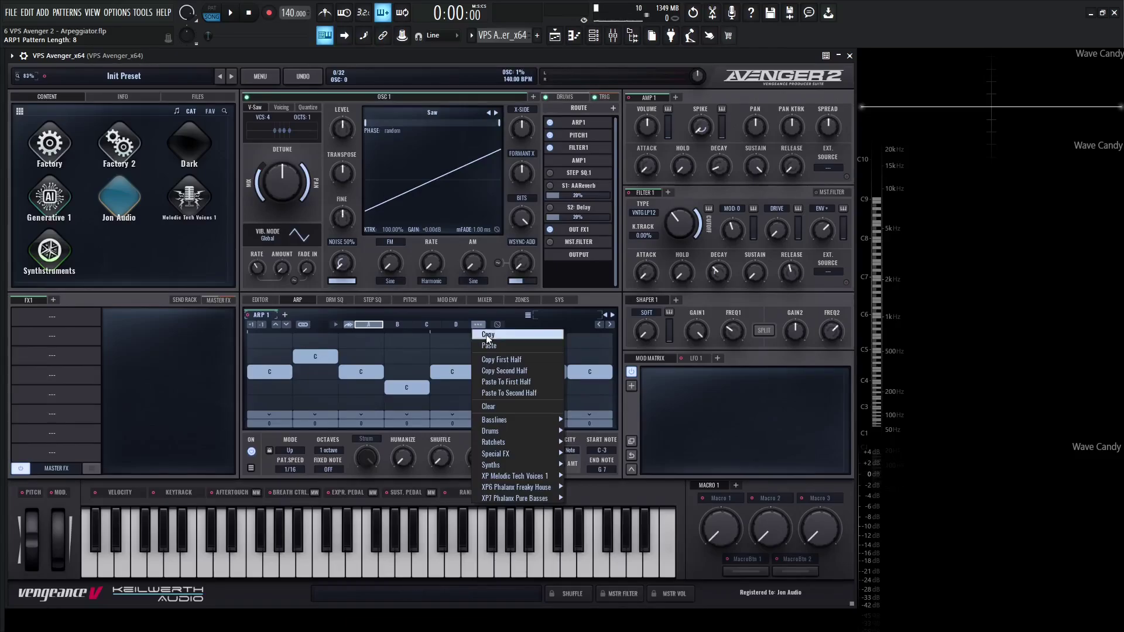
click(500, 371)
click(478, 325)
click(498, 394)
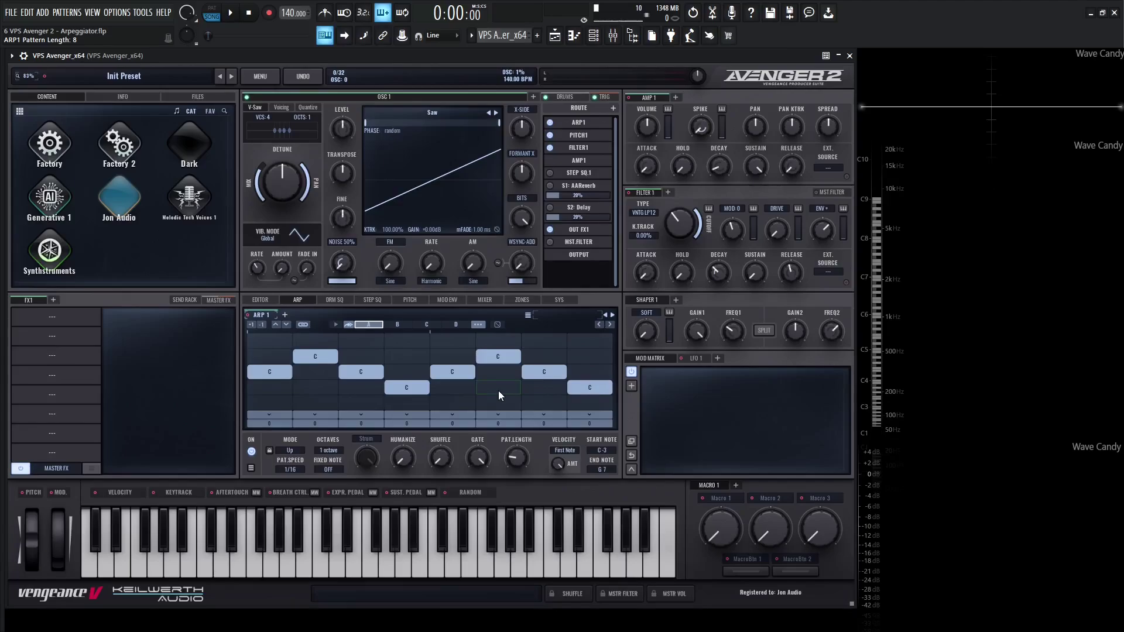
Load the Electro Bassline 5 preset into arp pattern A and audition it.
click(482, 325)
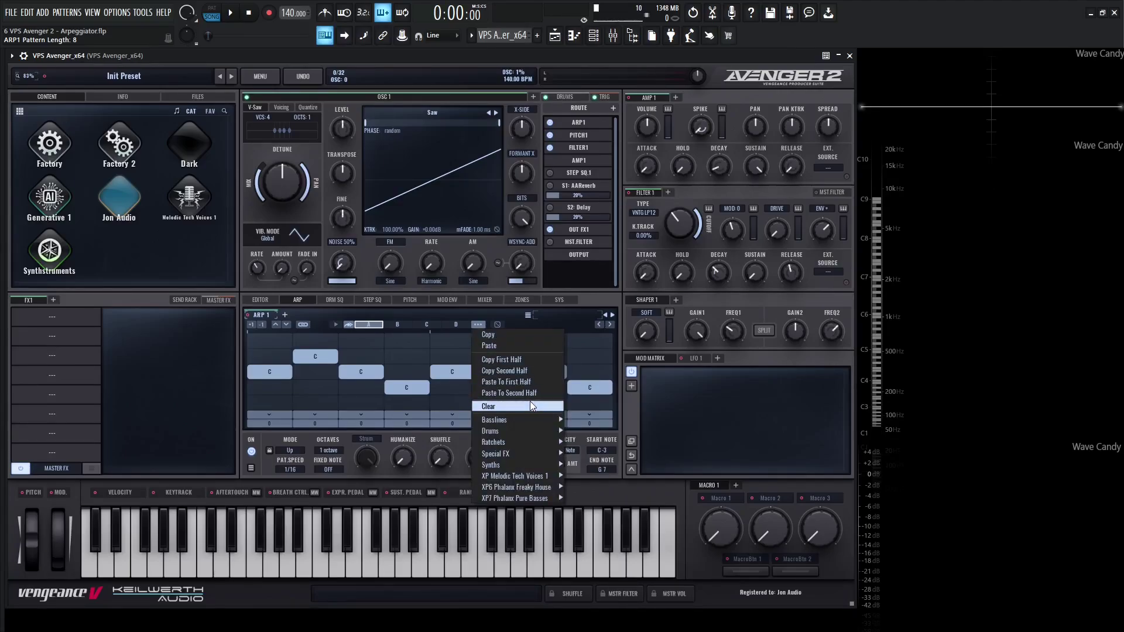
mouse_move(523, 420)
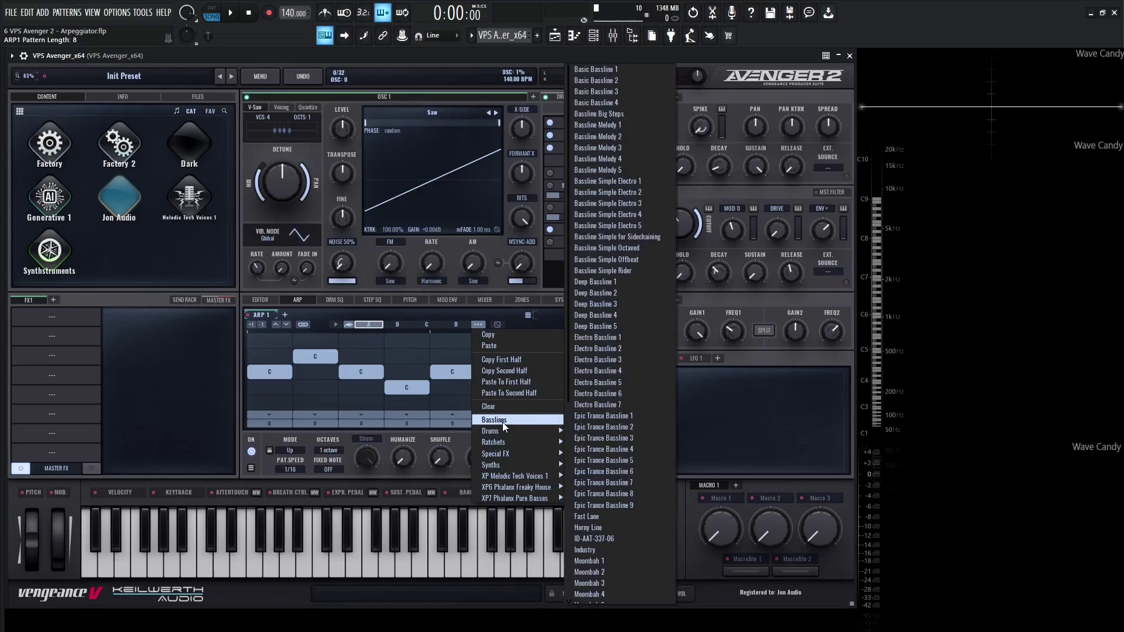
click(621, 383)
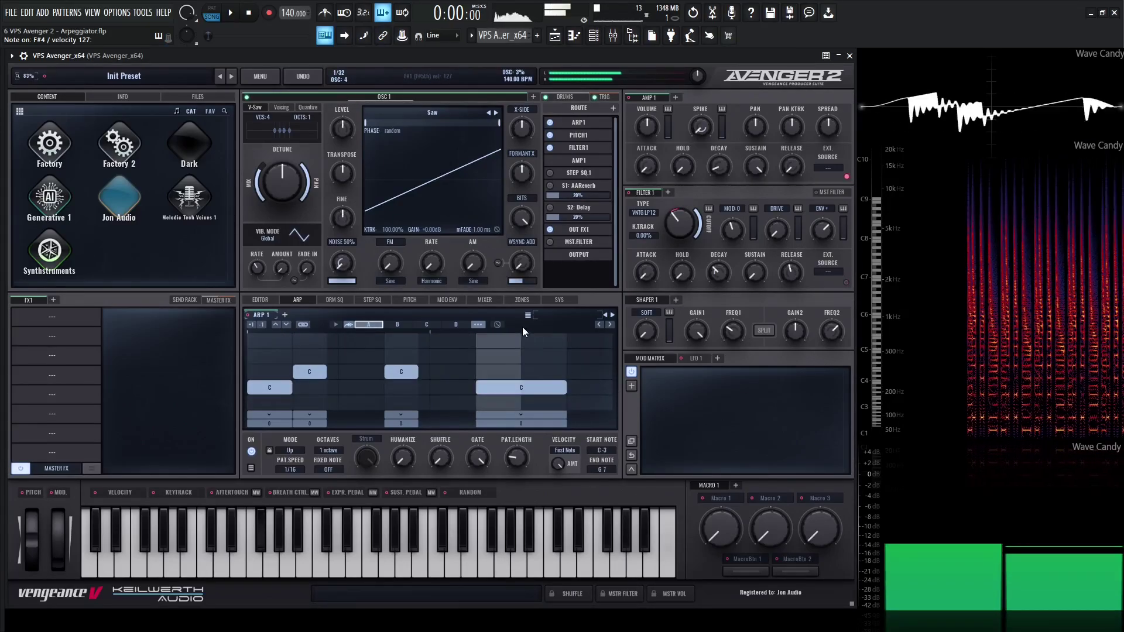
click(481, 324)
mouse_move(515, 458)
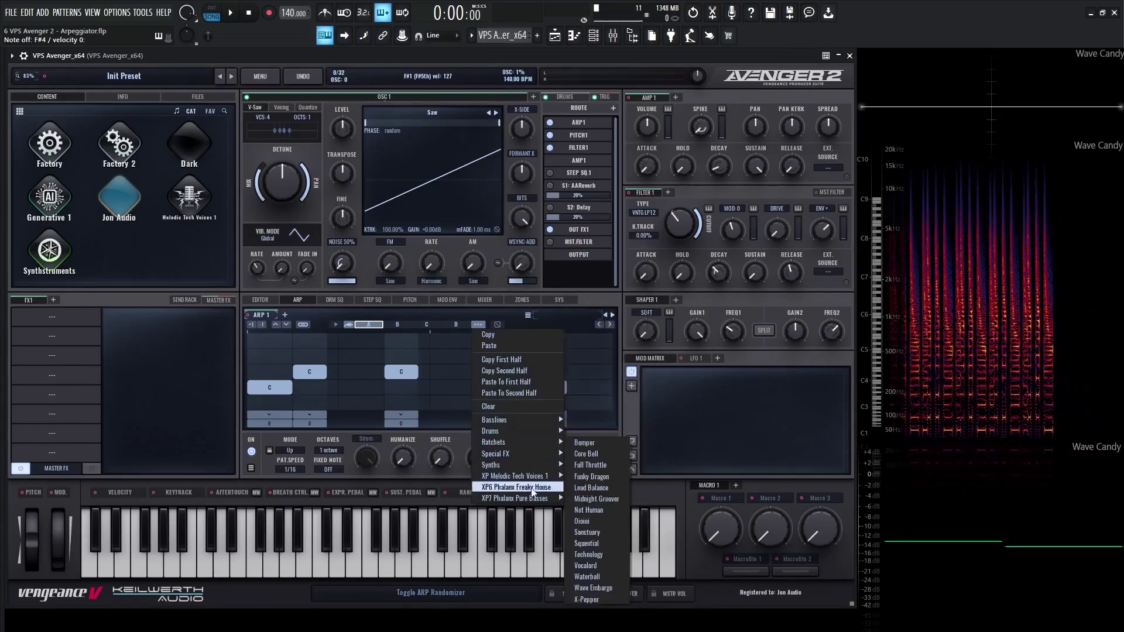
click(430, 311)
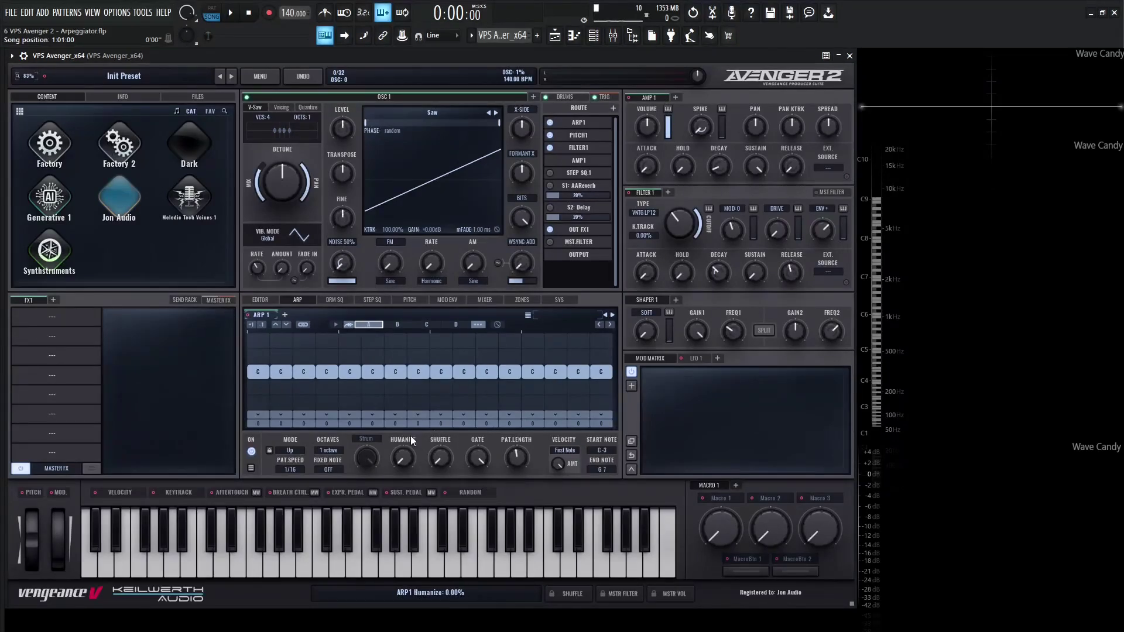
Set the arp pattern speed to 1/4, apply the 2 even ratchet to the second step and audition it.
click(289, 469)
click(303, 545)
click(282, 416)
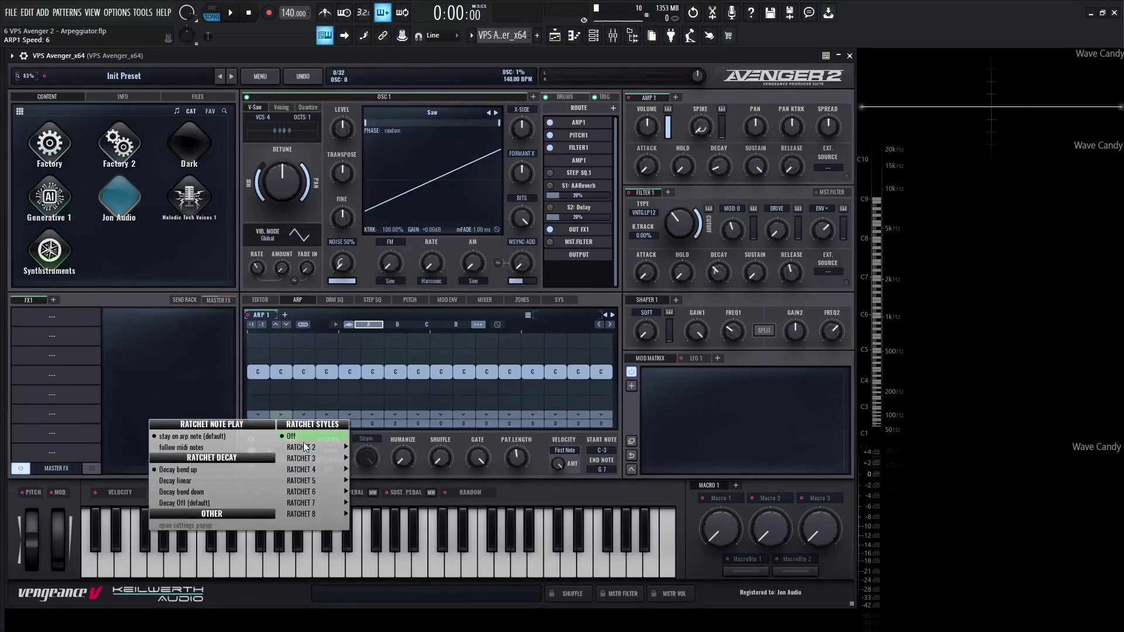
mouse_move(300, 447)
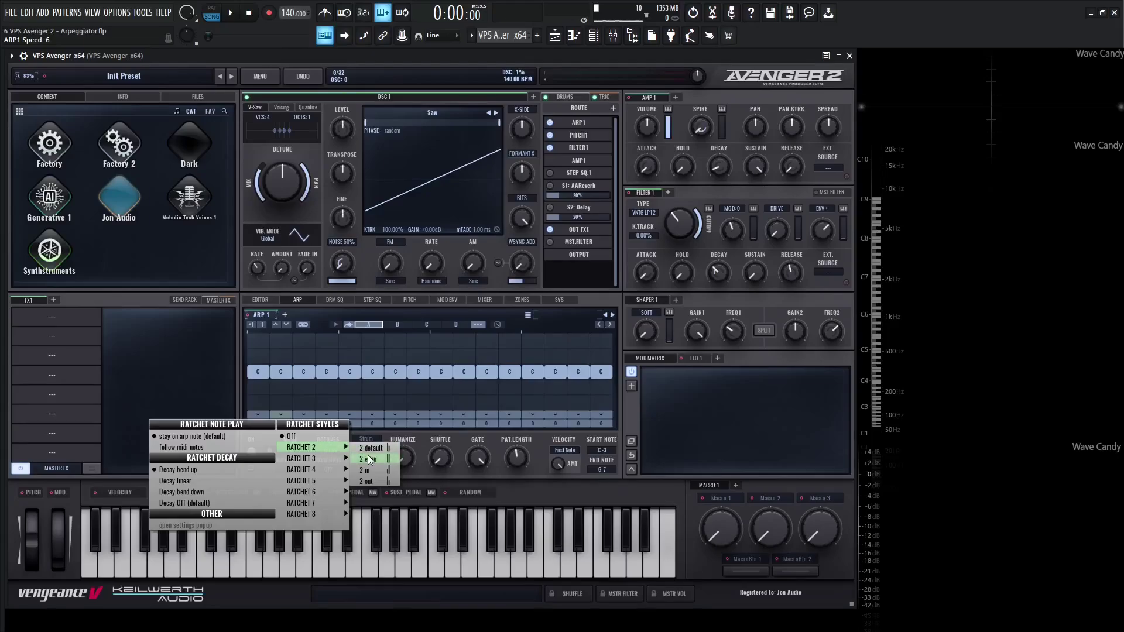
click(384, 458)
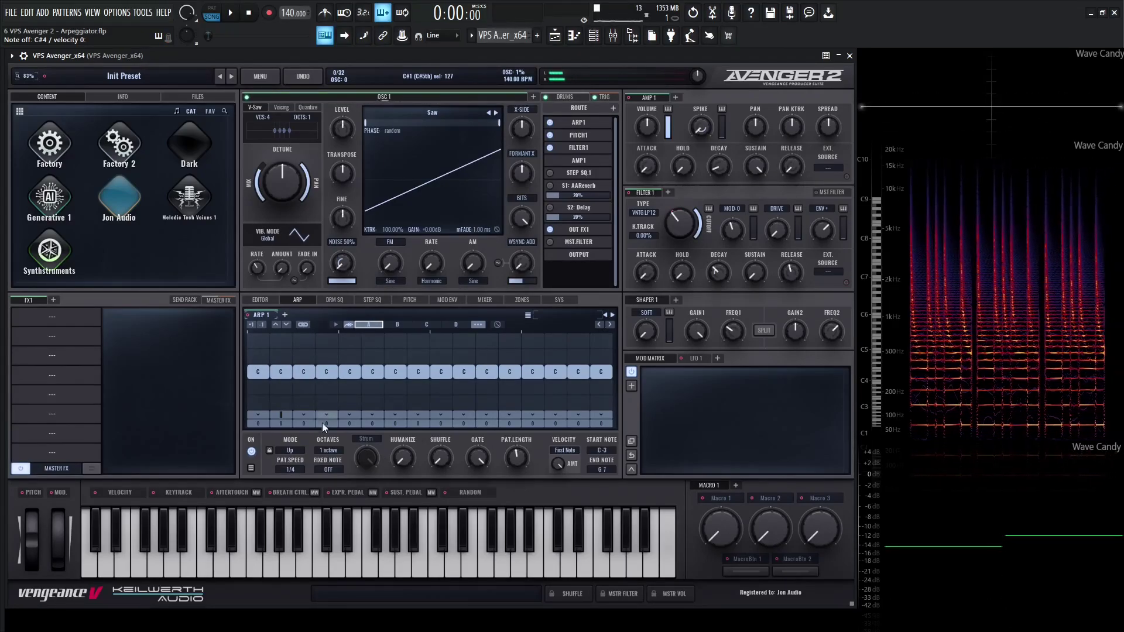
Browse the ratchet styles for the second arp step and apply the 2 in ratchet.
click(280, 413)
mouse_move(312, 514)
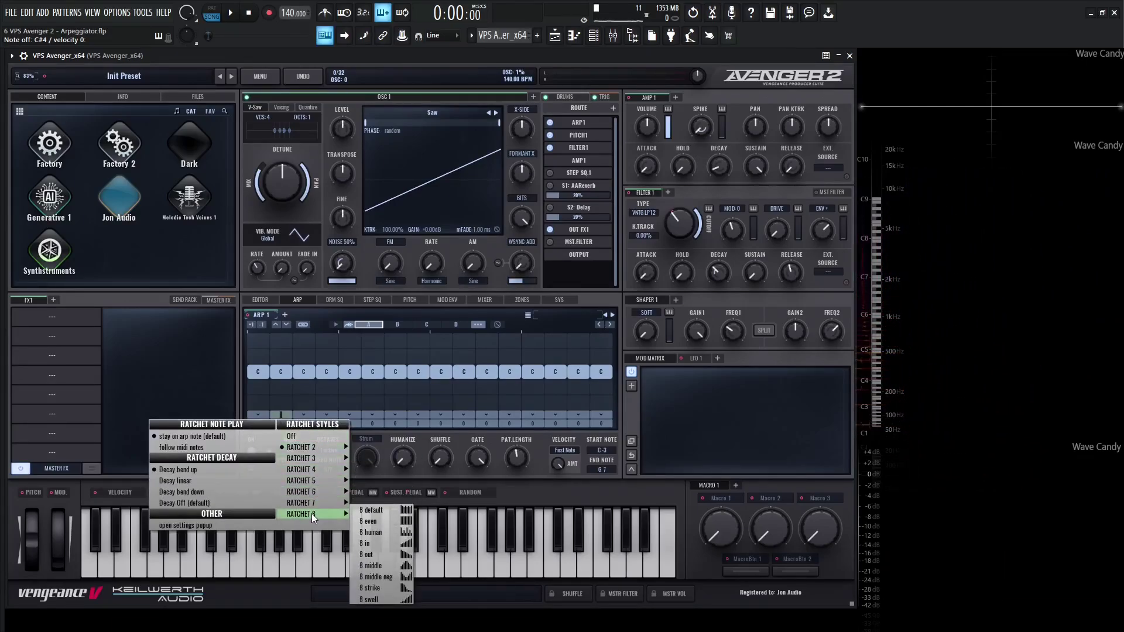
mouse_move(311, 479)
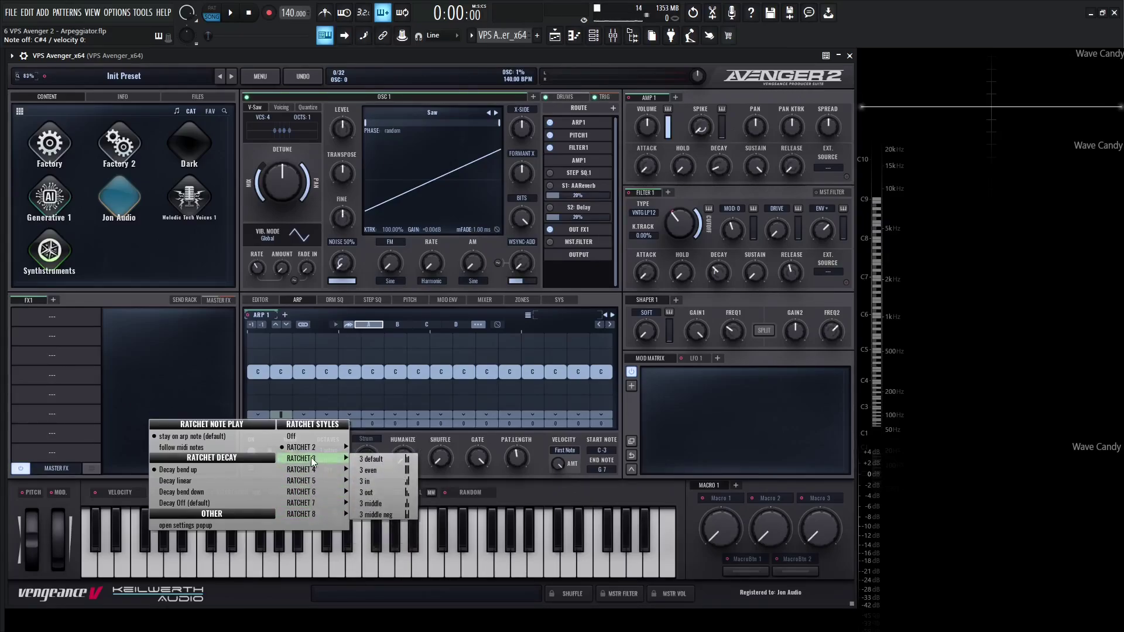
click(374, 469)
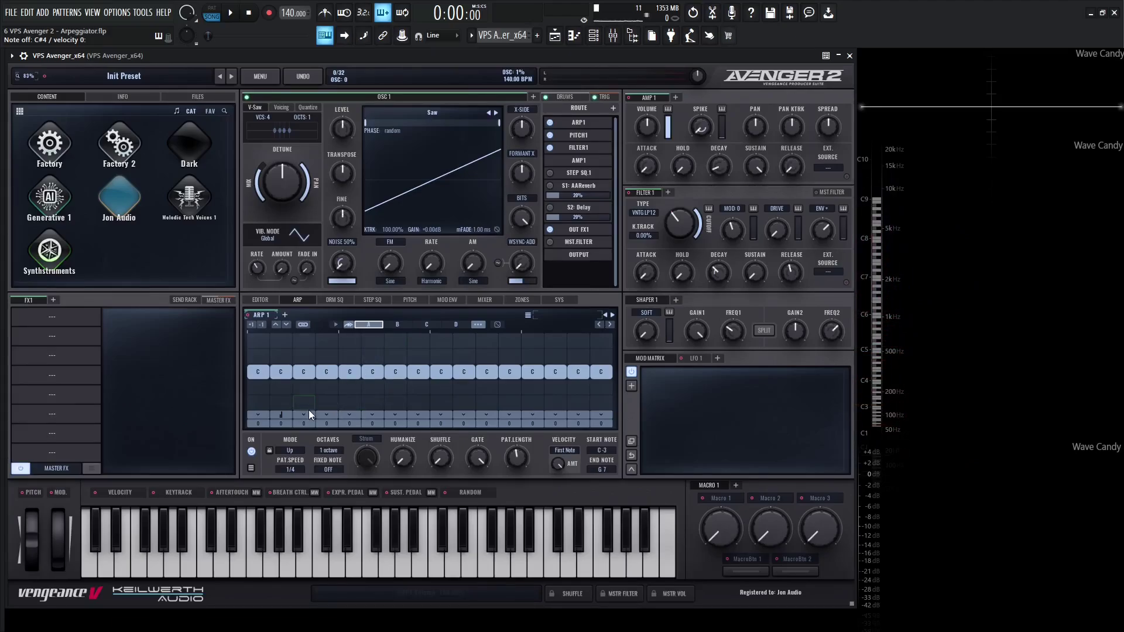
Raise the second step's first ratchet volume to 100% and try its note offset controls.
click(283, 416)
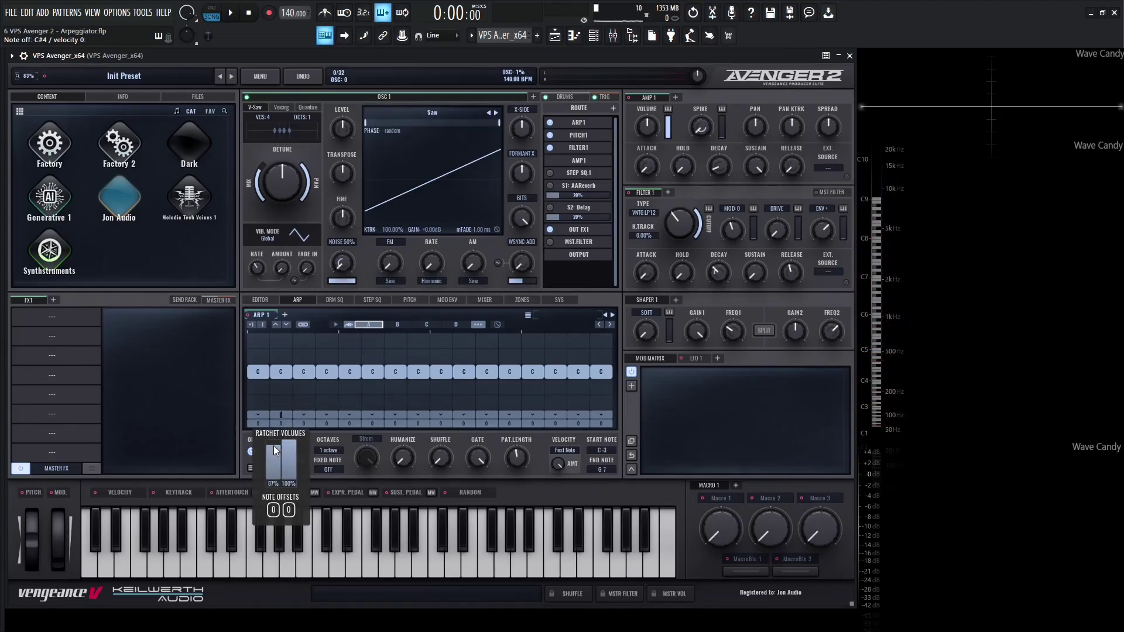
drag(274, 455, 273, 446)
mouse_move(277, 507)
mouse_down()
mouse_move(280, 488)
mouse_move(291, 491)
mouse_up()
click(332, 482)
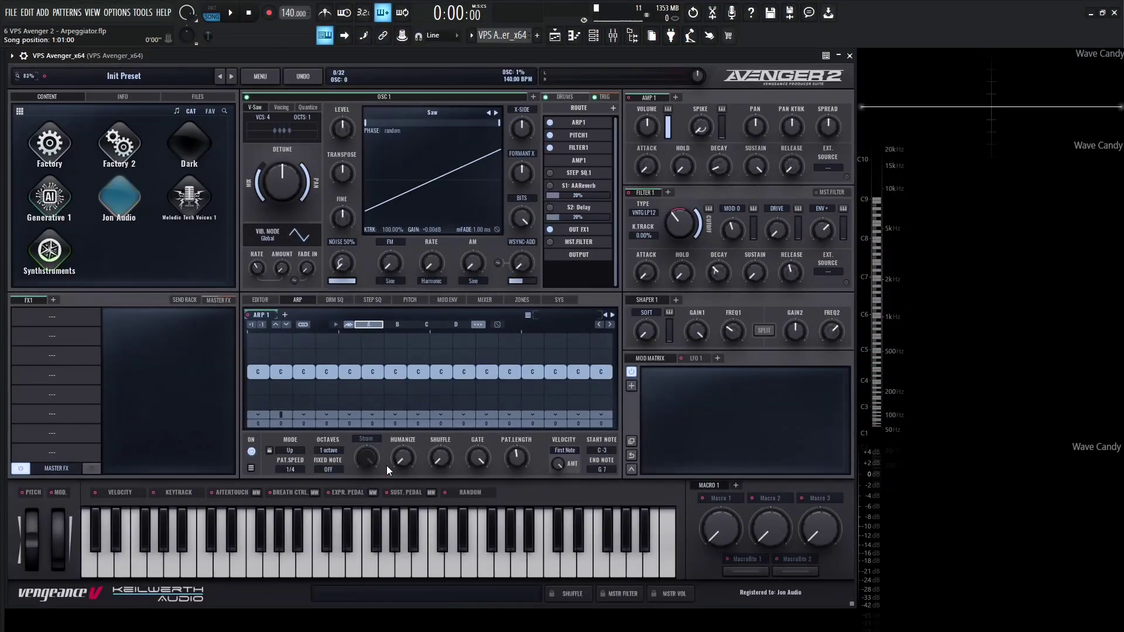
click(283, 414)
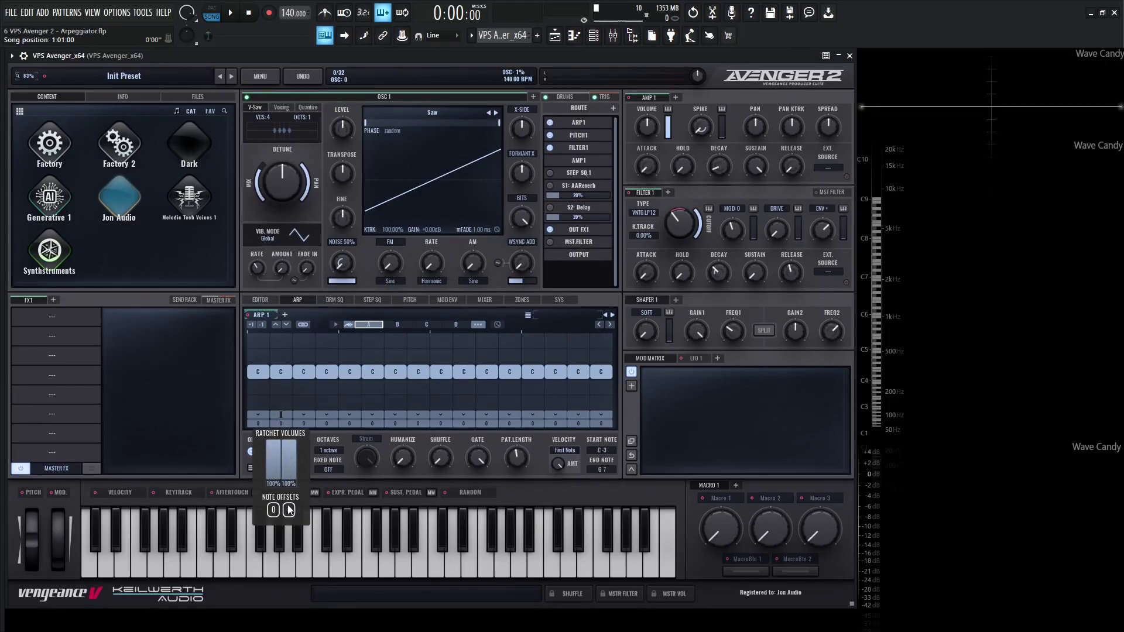
click(358, 474)
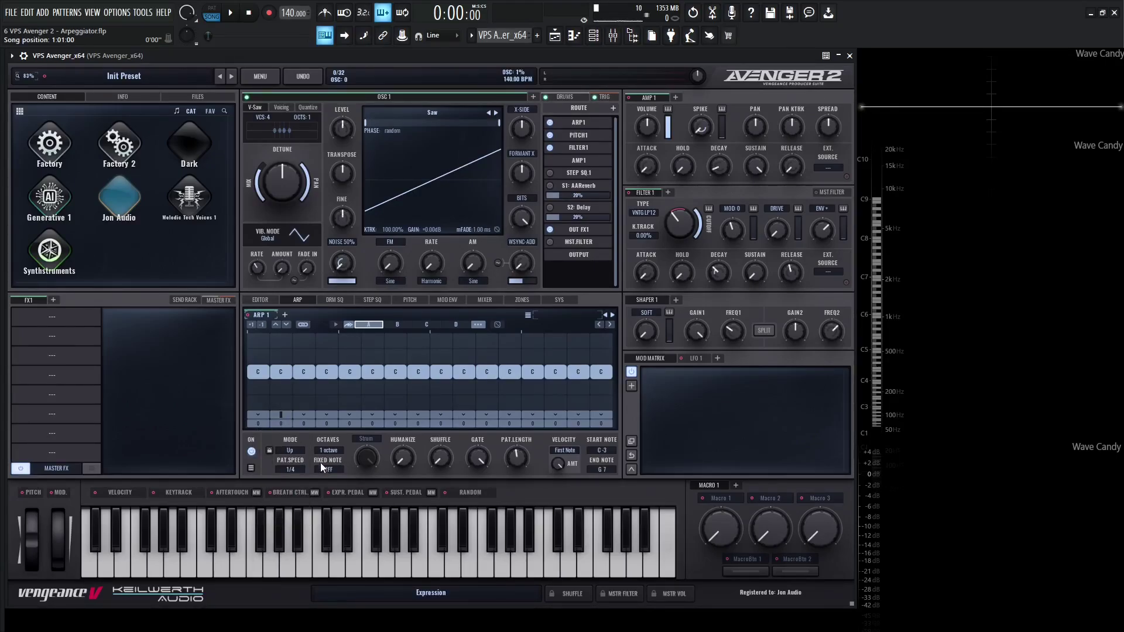
Apply the 2 in ratchet to the second step and audition it with Decay linear and Decay bend down.
right_click(284, 415)
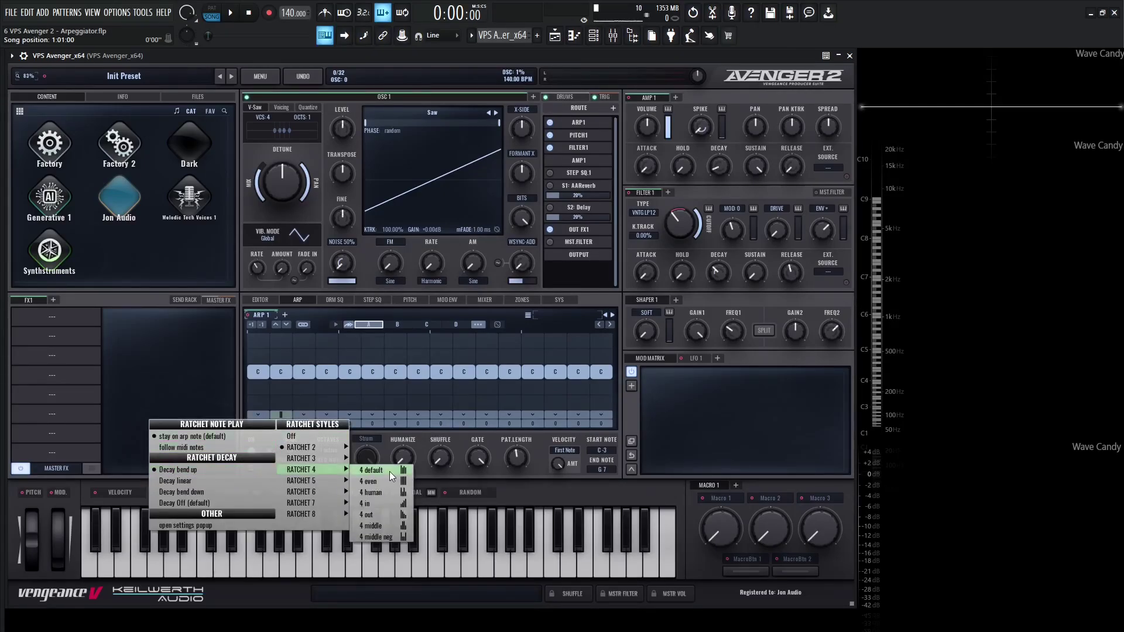
click(383, 476)
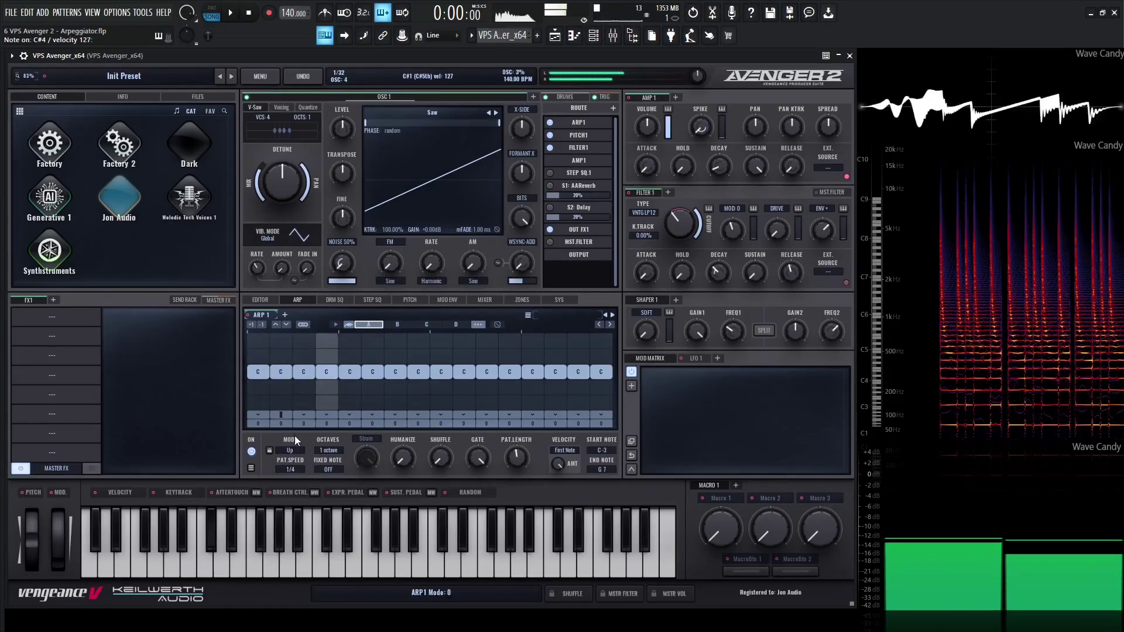
click(281, 415)
click(219, 481)
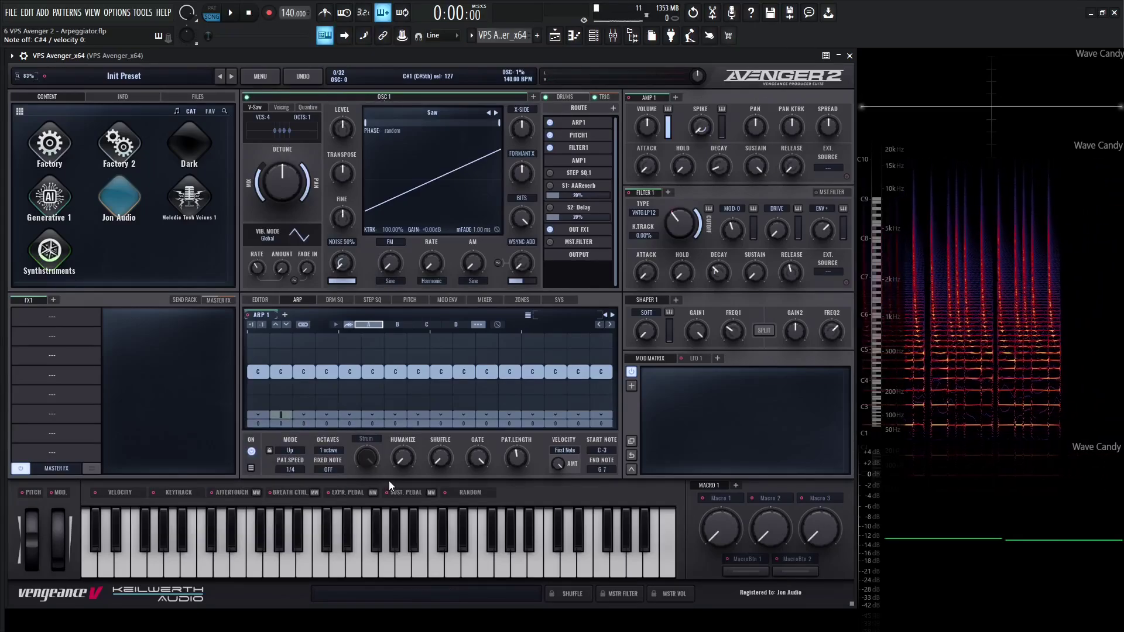
click(279, 414)
click(237, 491)
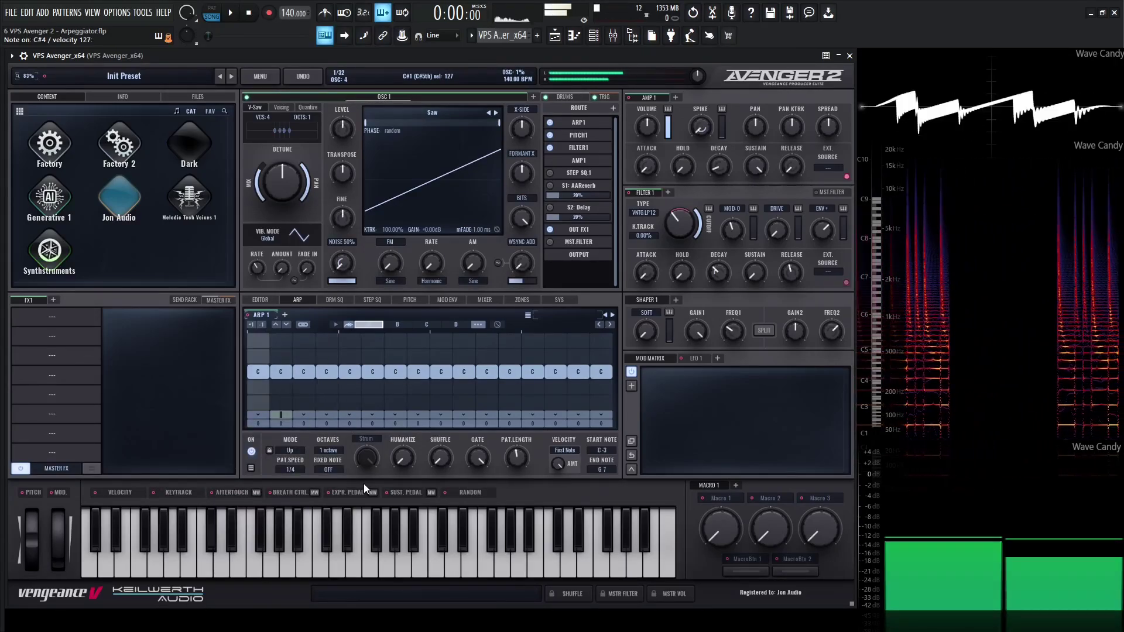
Audition the second step's ratchet with Decay Off, then set it to 2 even with Decay linear.
click(279, 415)
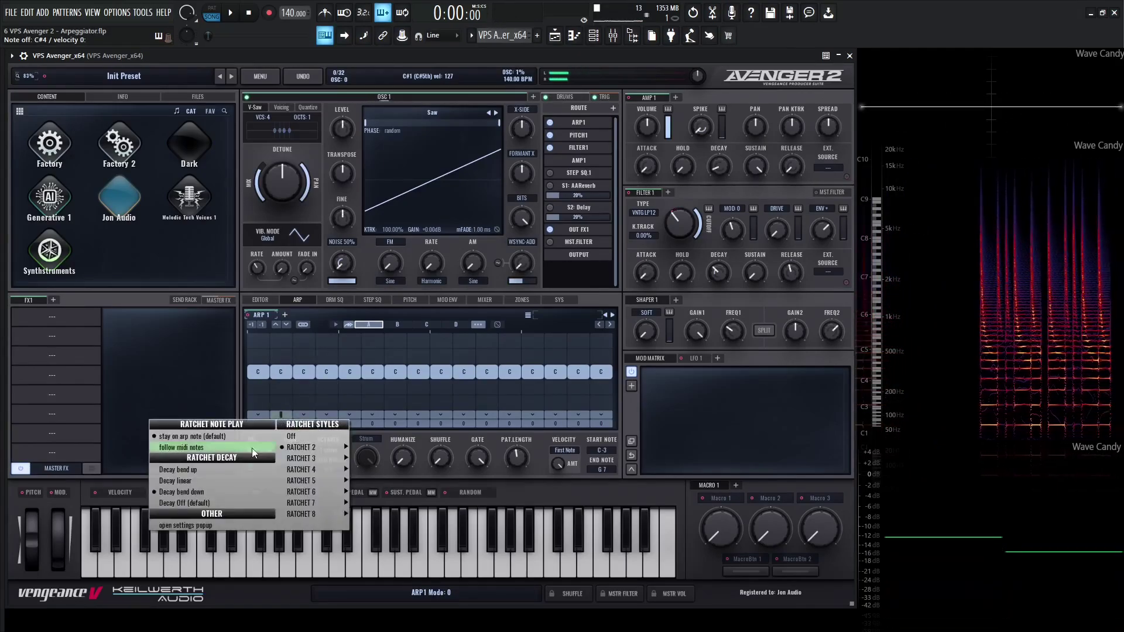
click(223, 502)
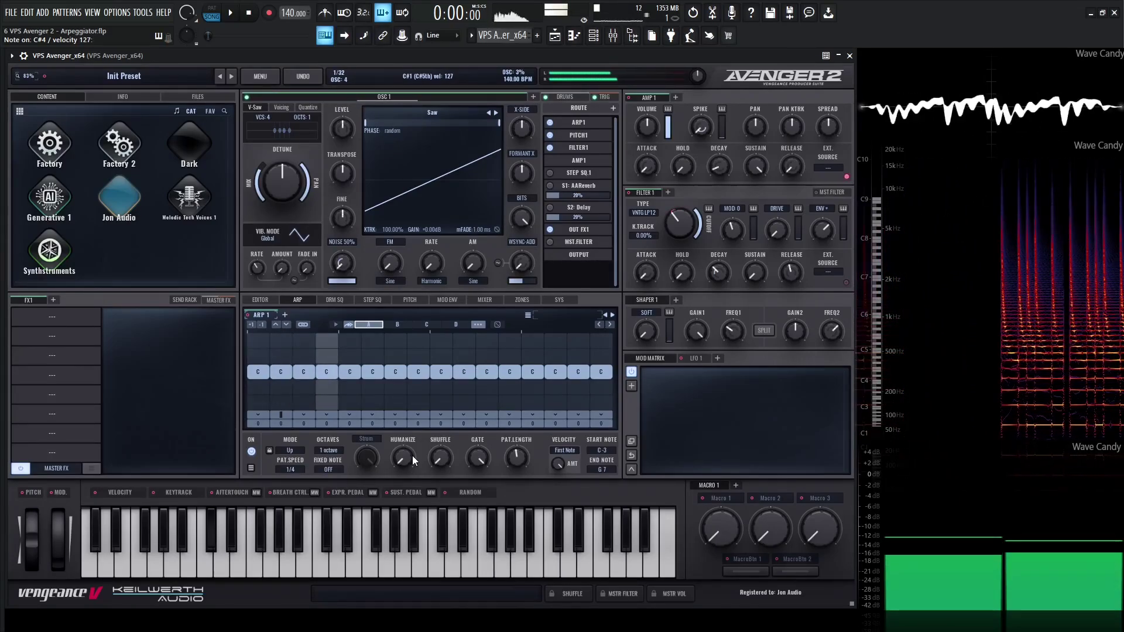
right_click(281, 414)
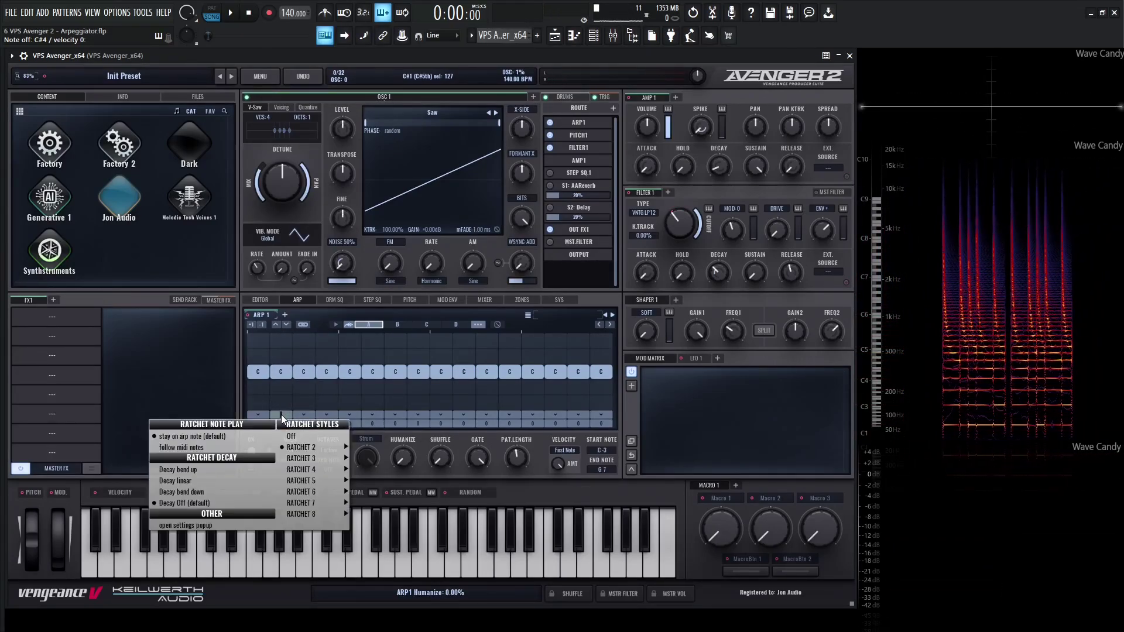
click(234, 482)
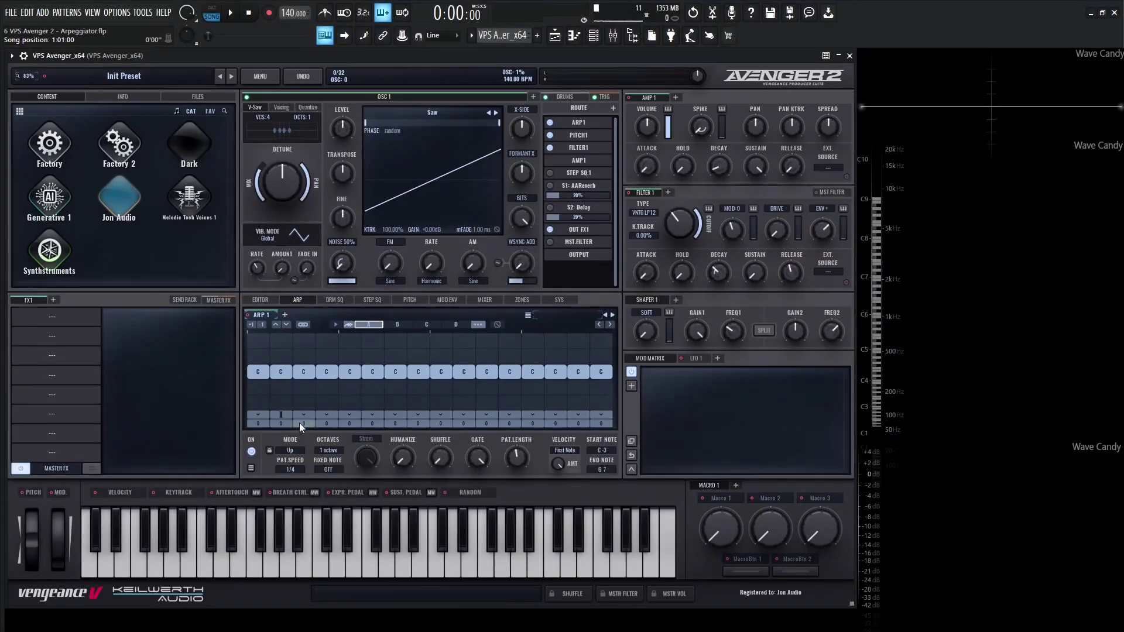
click(282, 416)
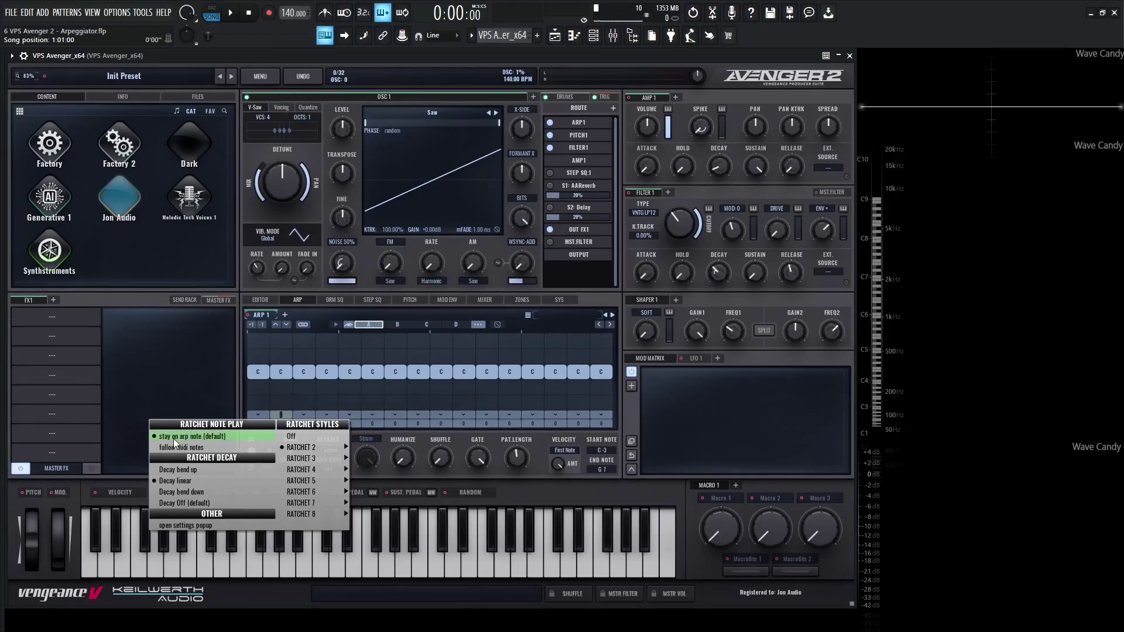
mouse_move(305, 458)
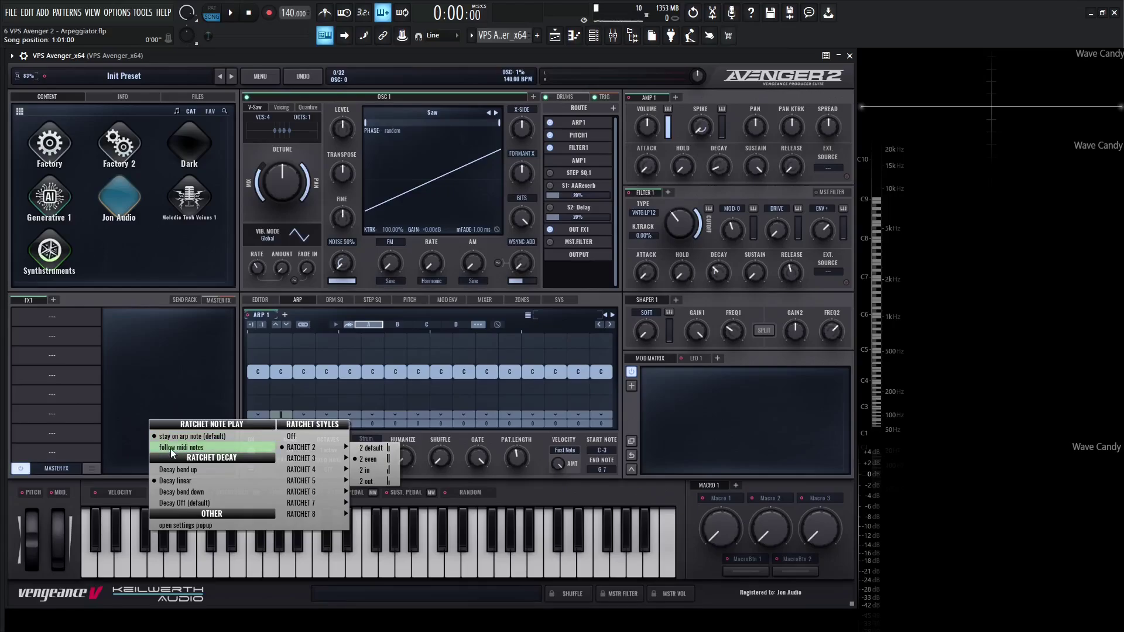
click(443, 478)
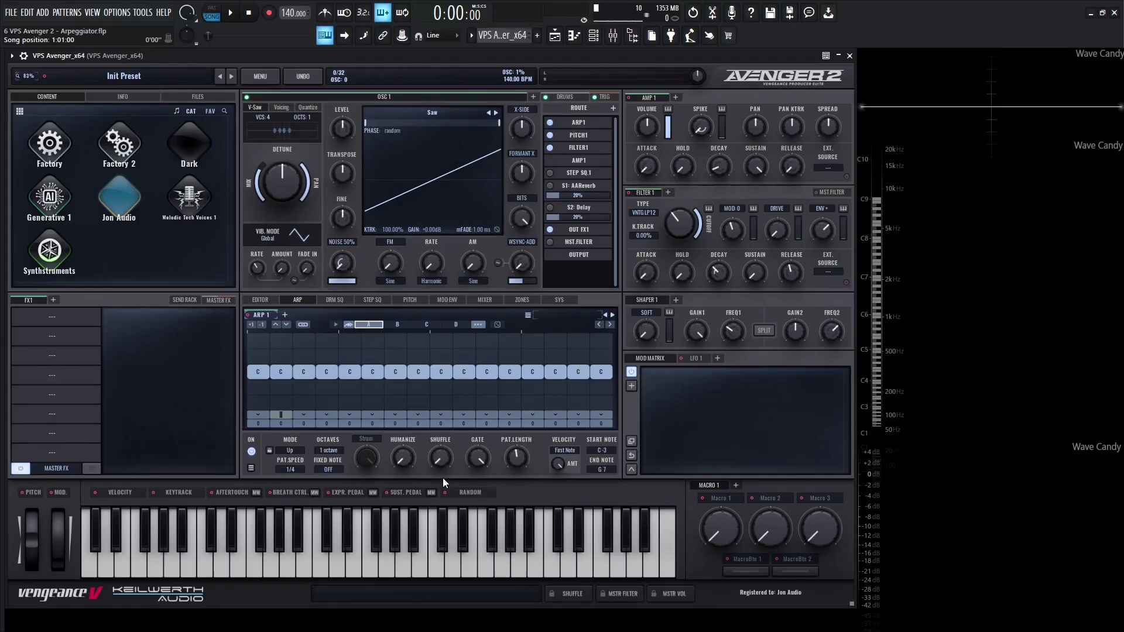
Set the arp pattern speed to 1/2, apply the 4 even ratchet to the second step and audition it.
click(299, 469)
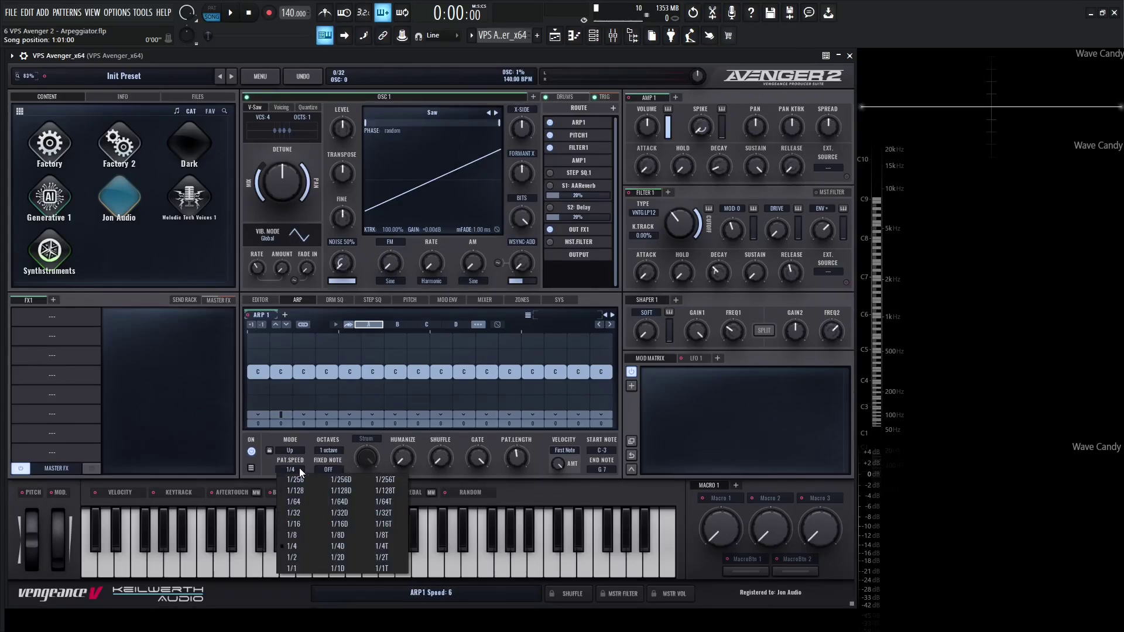
click(291, 558)
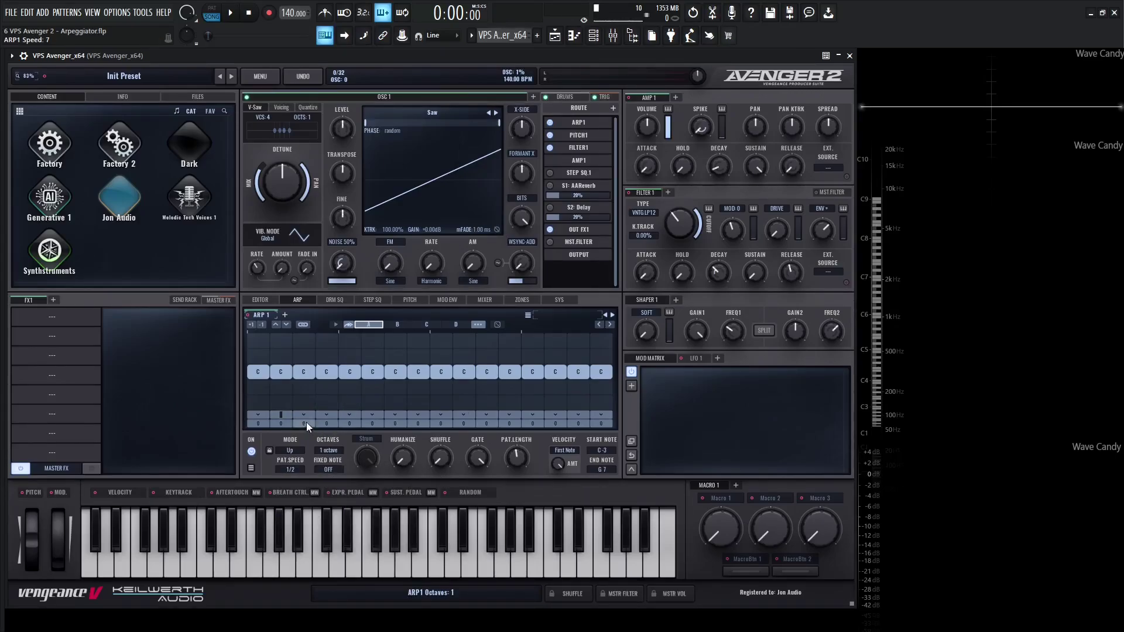
right_click(281, 415)
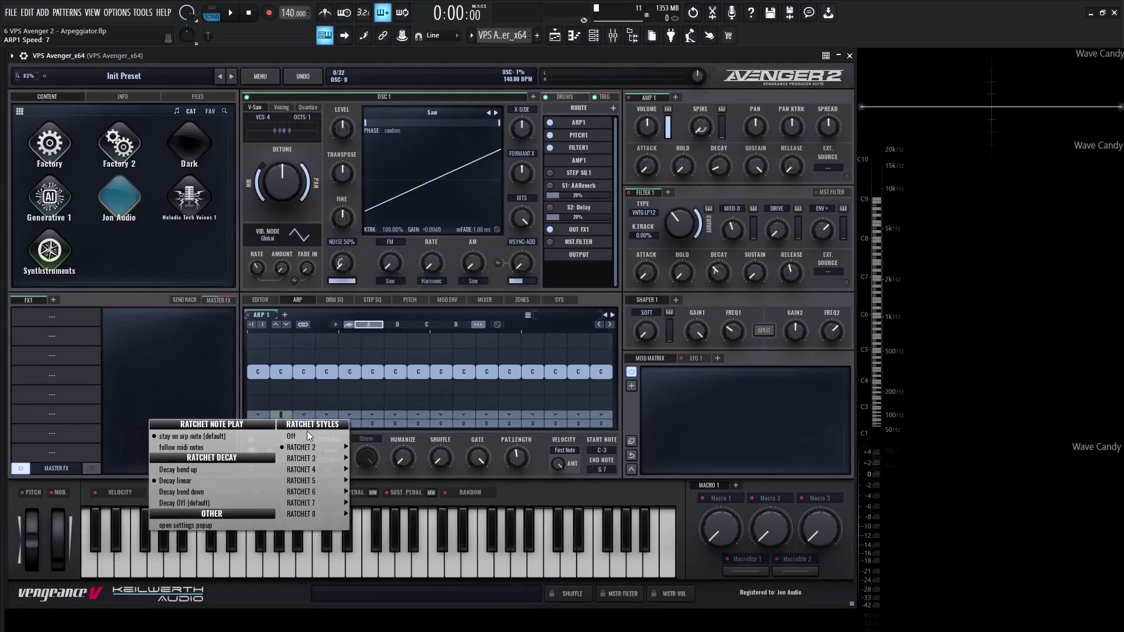
mouse_move(319, 472)
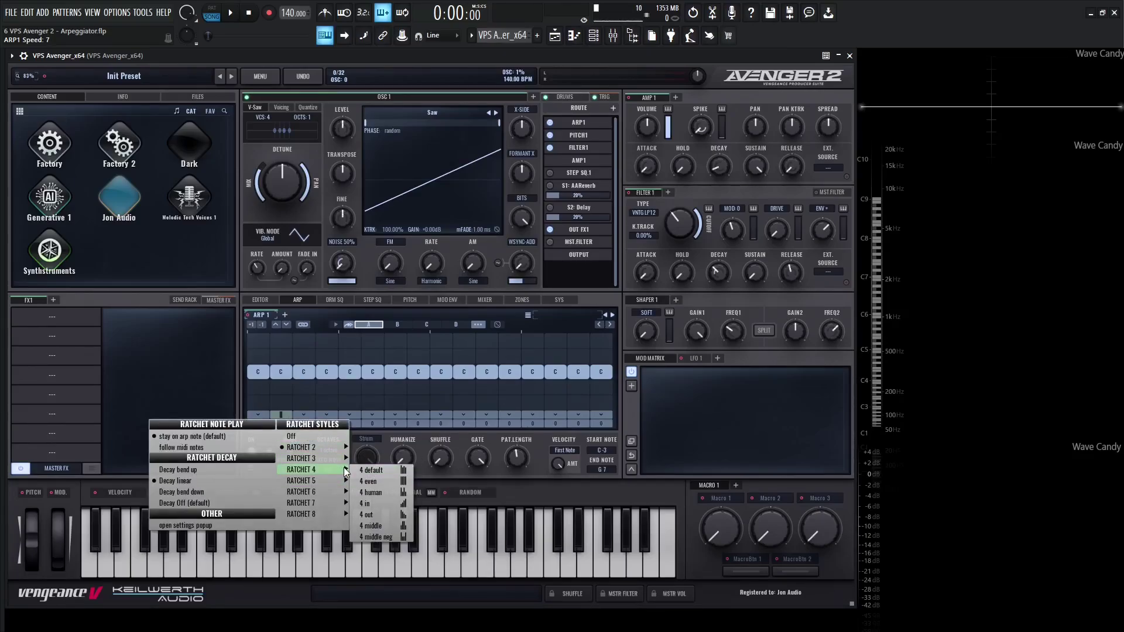
click(395, 482)
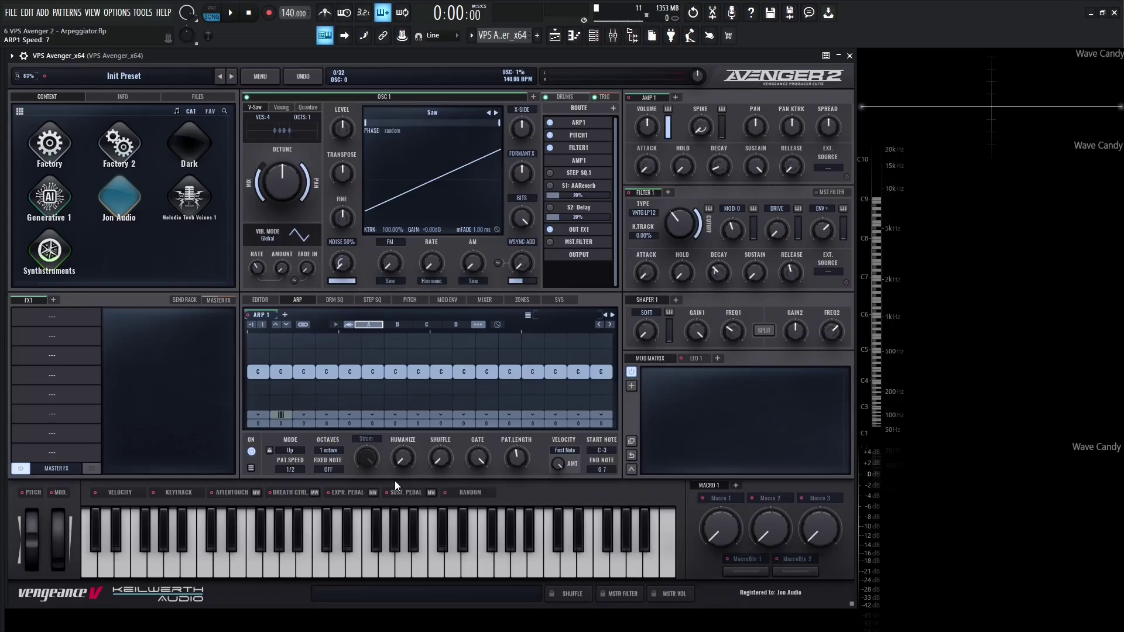
key(n)
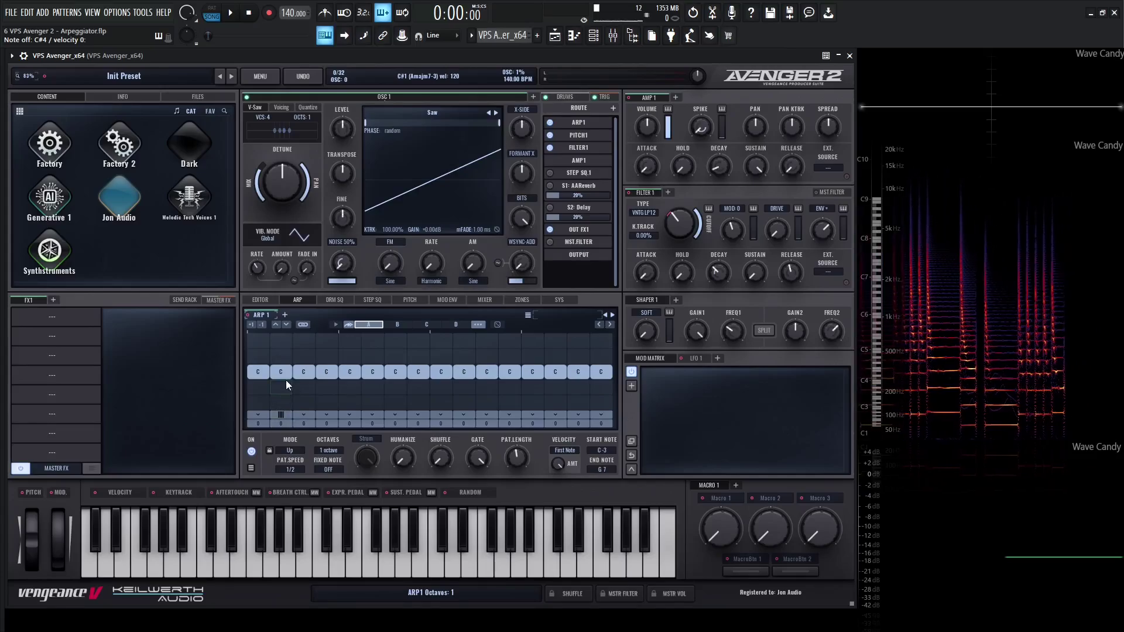
Set the second step's ratchet note play to follow midi notes and audition it with held notes.
click(281, 415)
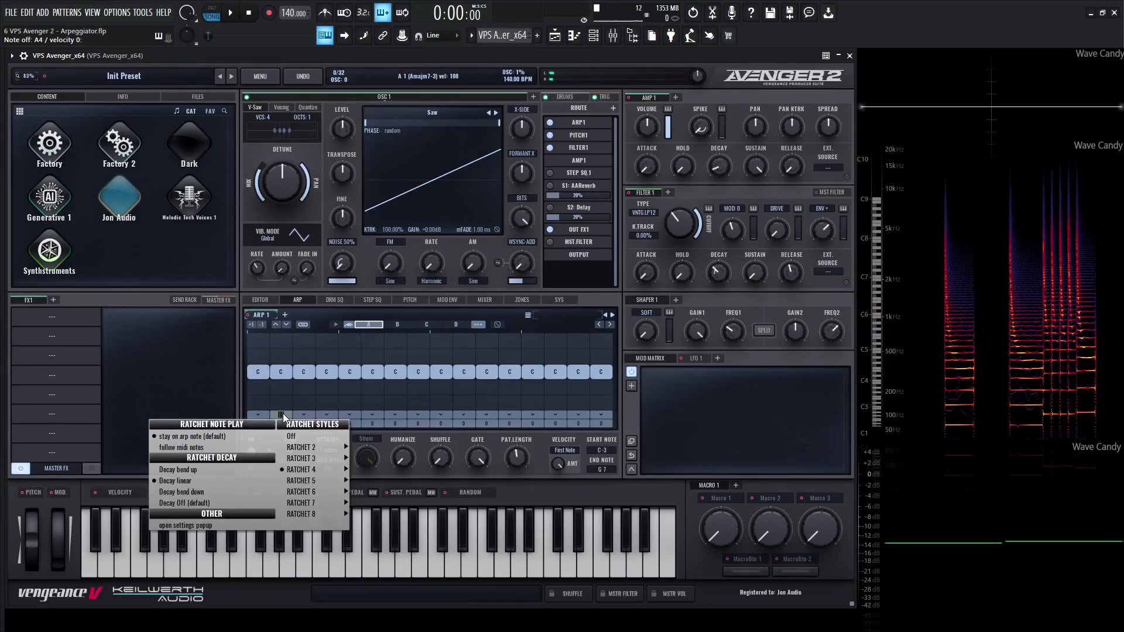
click(187, 446)
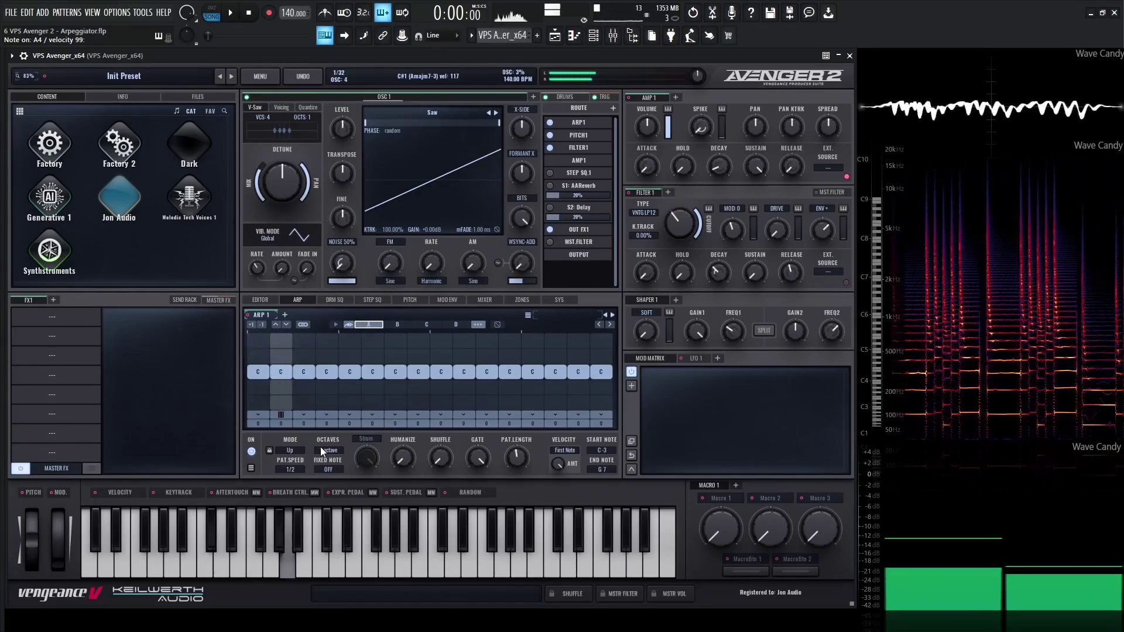
key(space)
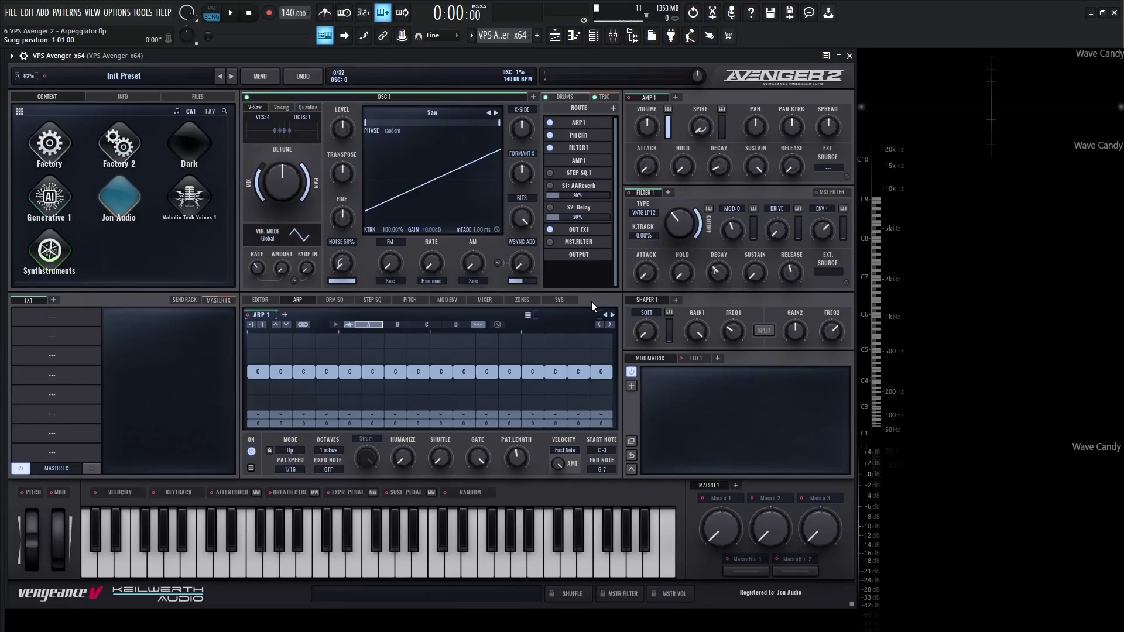
Open the arp pattern randomizer and load the 3 Minor scale preset.
click(497, 326)
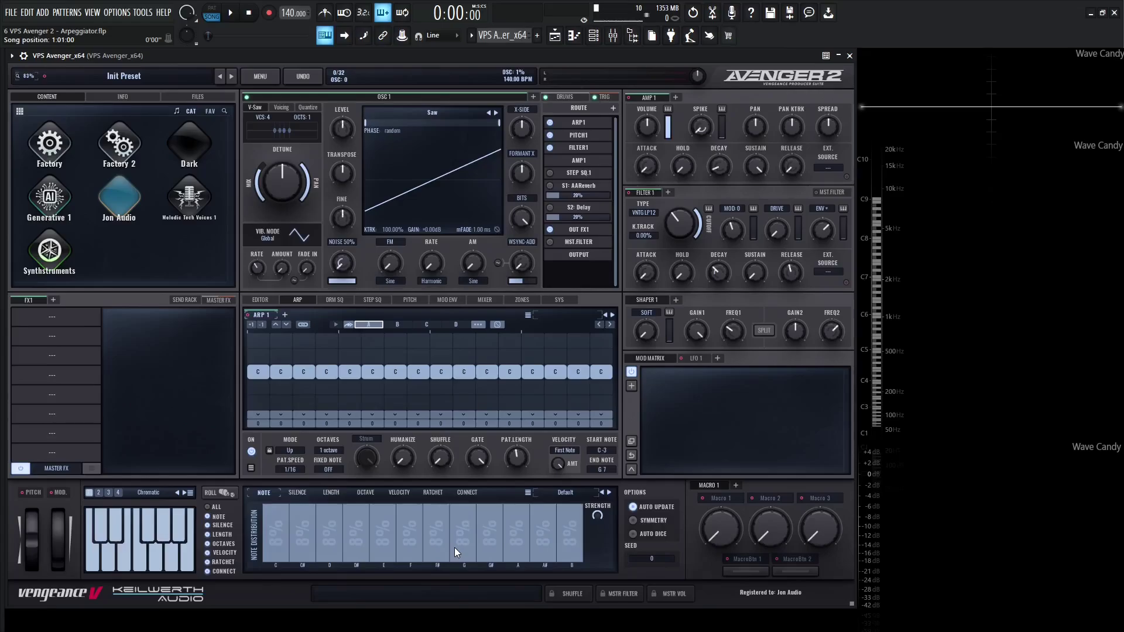
click(192, 493)
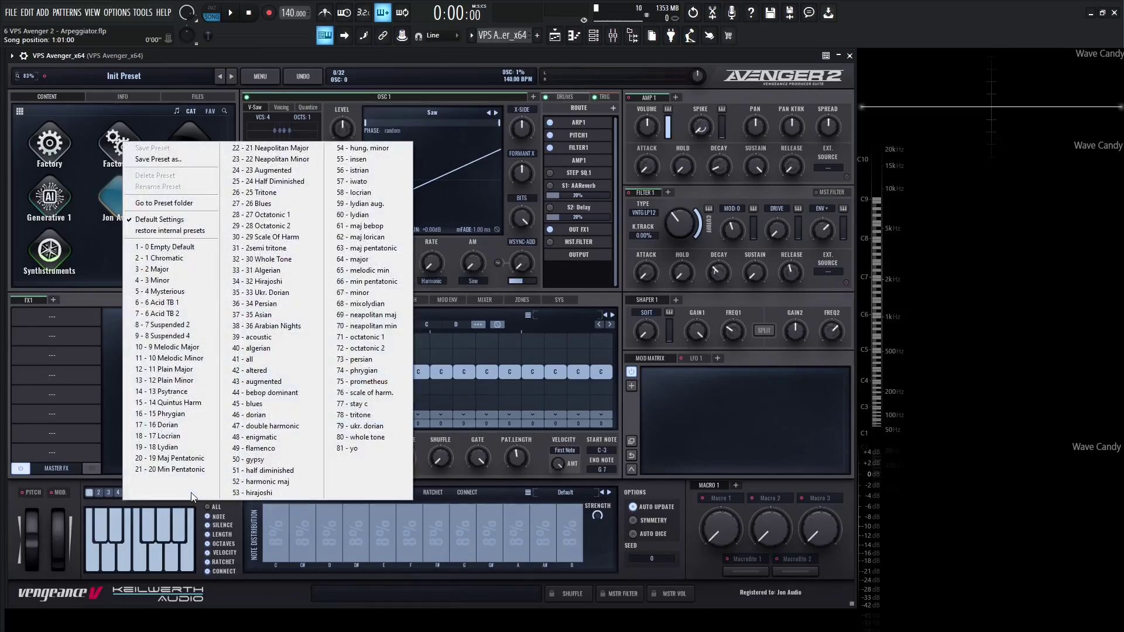
click(185, 281)
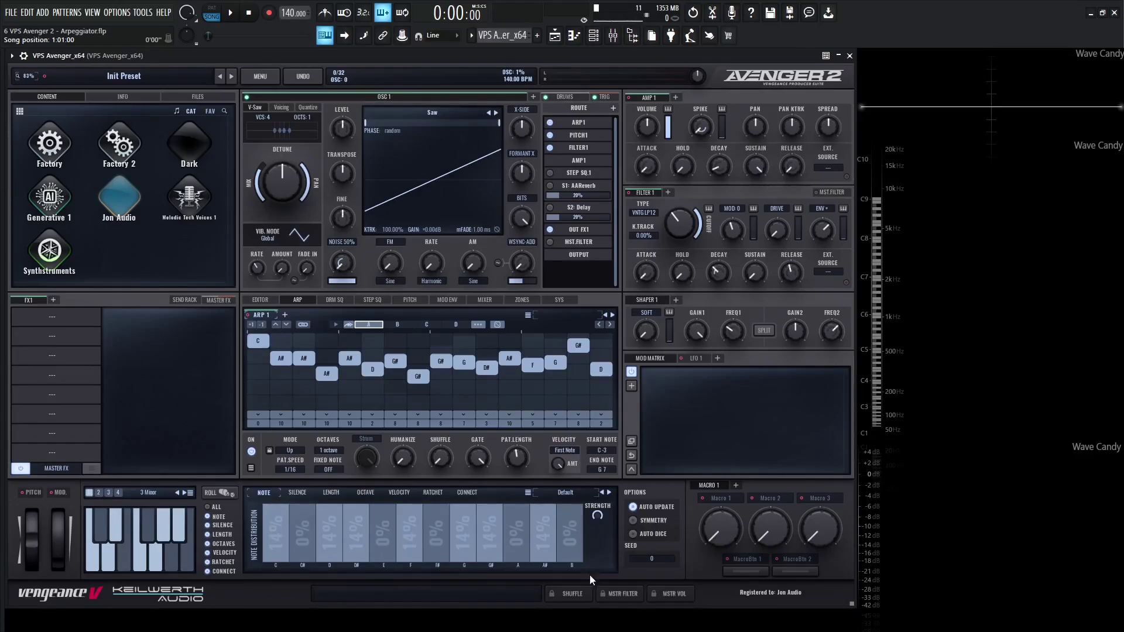
Set the A# note probability to 0% and open the silence distribution settings.
drag(548, 514, 546, 567)
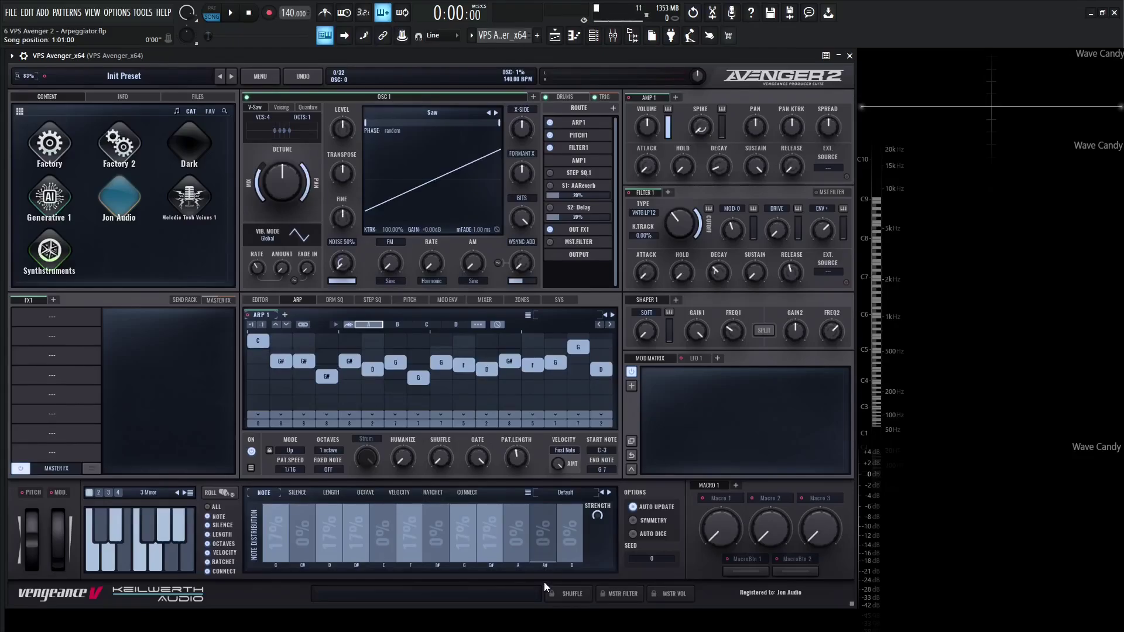
click(299, 493)
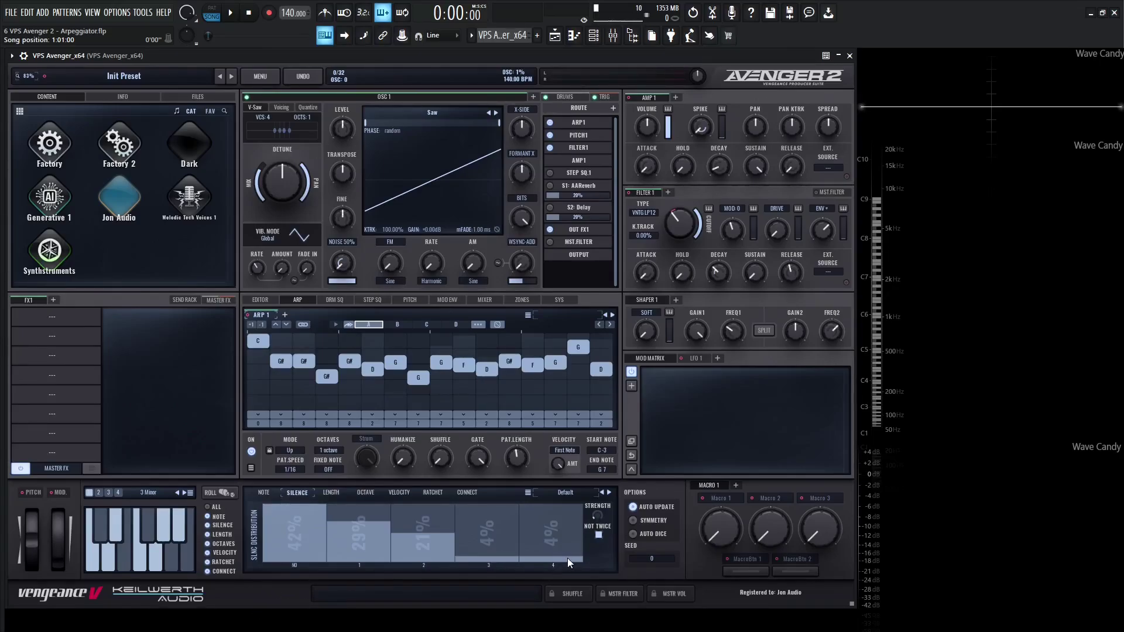
Raise the silence distribution strength to maximum and set the probabilities of silence lengths 2, 3 and 4 to 0%.
drag(599, 516, 609, 426)
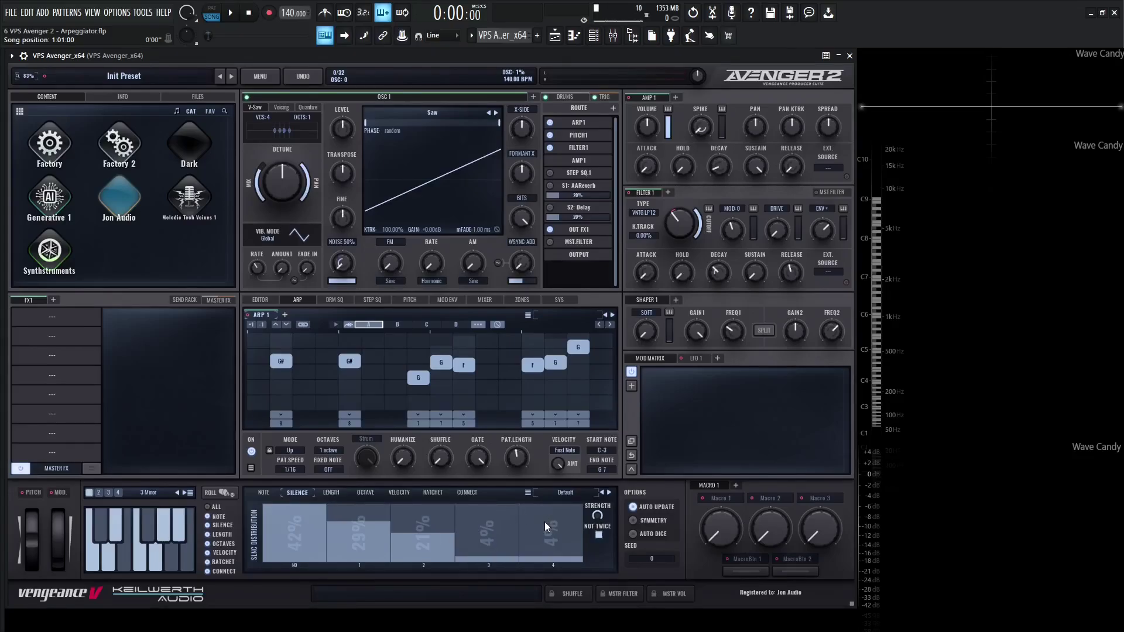
drag(560, 534, 556, 595)
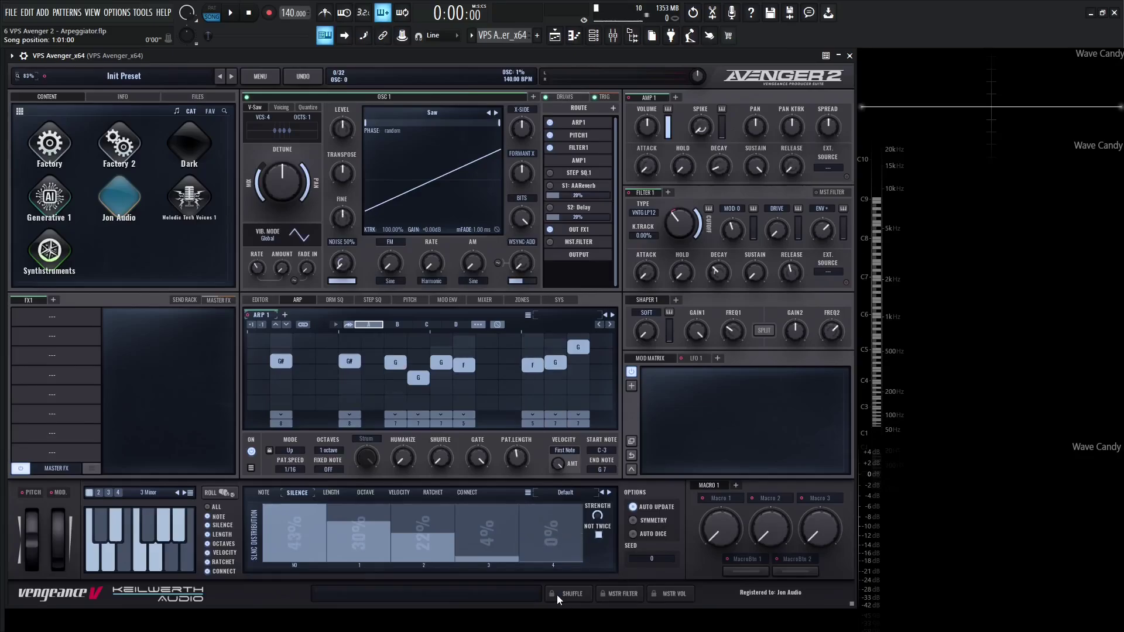
drag(500, 521, 501, 593)
drag(434, 524, 421, 599)
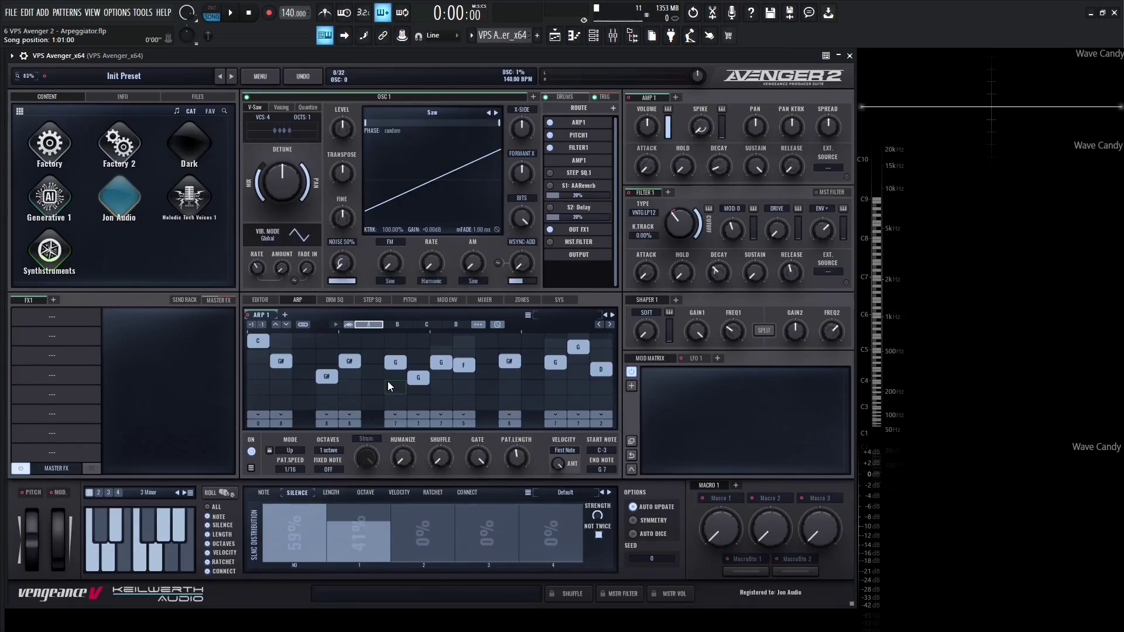
Try silence length 2 at 31%, return it to 0%, and raise silence length 1 to 50%.
drag(433, 557, 439, 523)
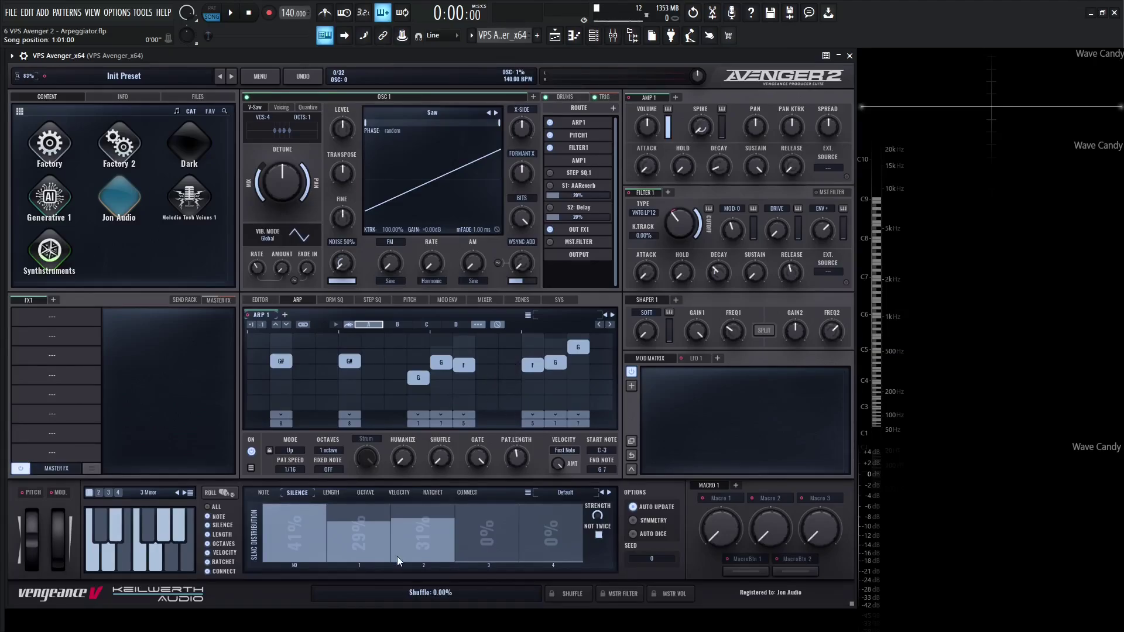
drag(397, 556, 430, 573)
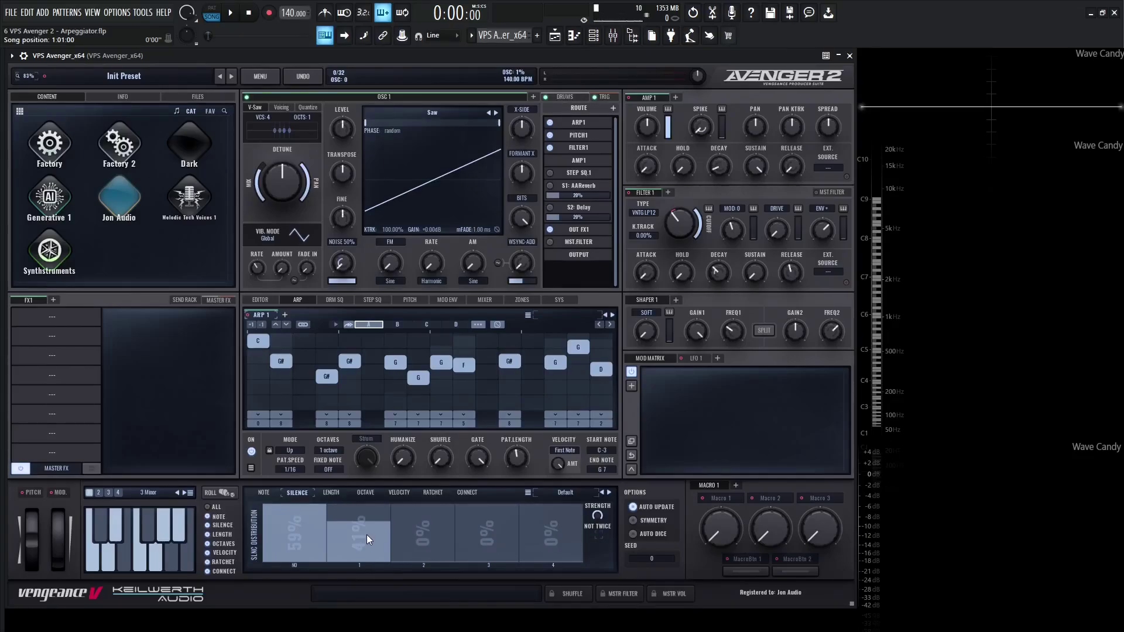
drag(367, 536, 364, 496)
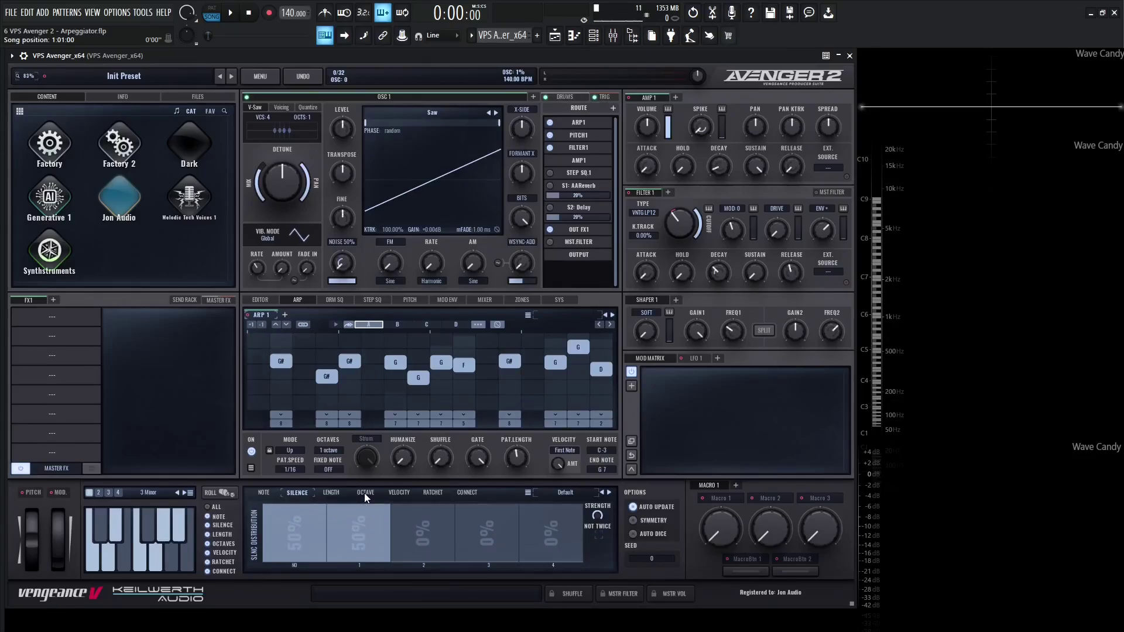
Roll the arp randomizer three times to generate new random patterns.
click(224, 493)
click(224, 493)
click(224, 493)
click(225, 493)
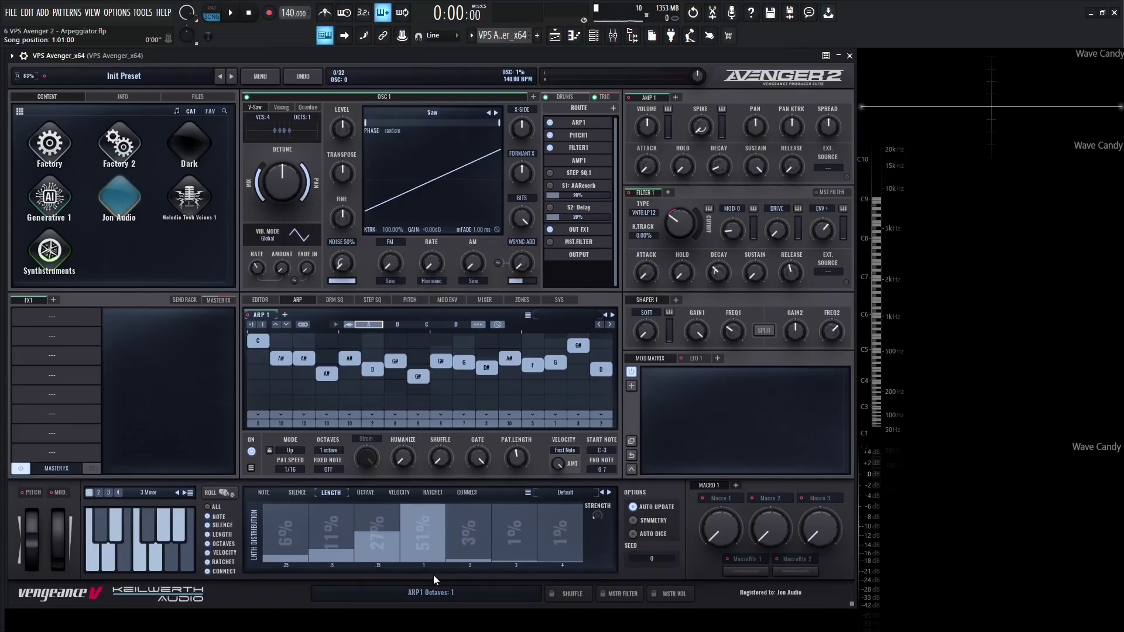
Zero every length probability except .5 and 1, raising .5 to 23%, and audition the pattern.
drag(272, 559, 371, 566)
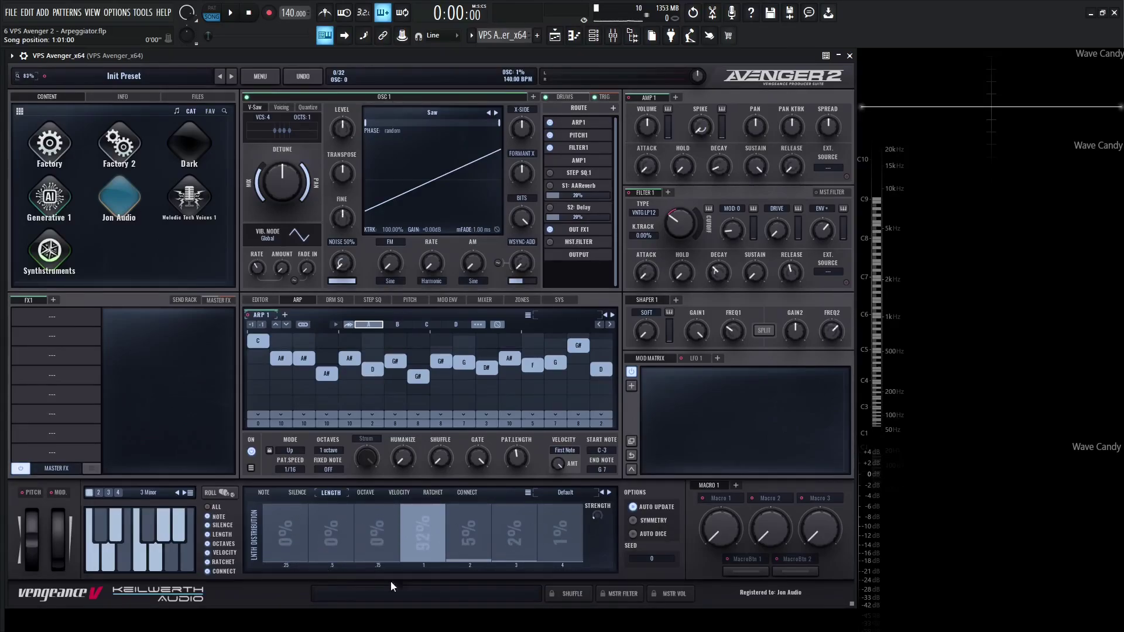
drag(483, 572, 496, 553)
drag(337, 555, 338, 544)
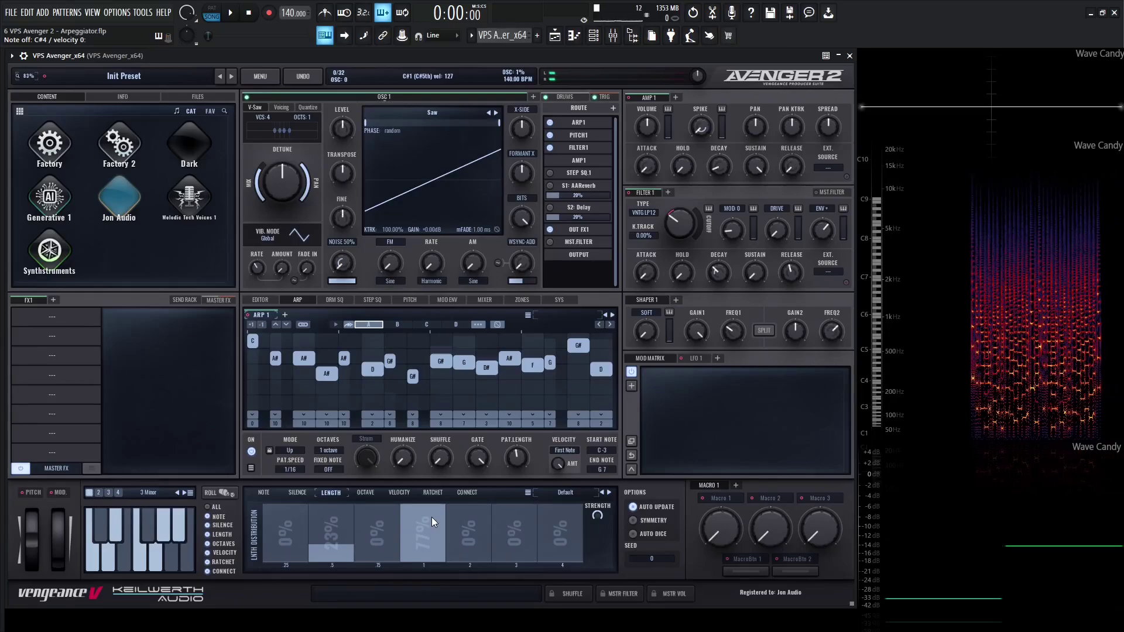
Try the length distribution with only .5 notes, and rebalance it to mix .25, .5, 1 and 2 lengths.
drag(430, 517, 406, 584)
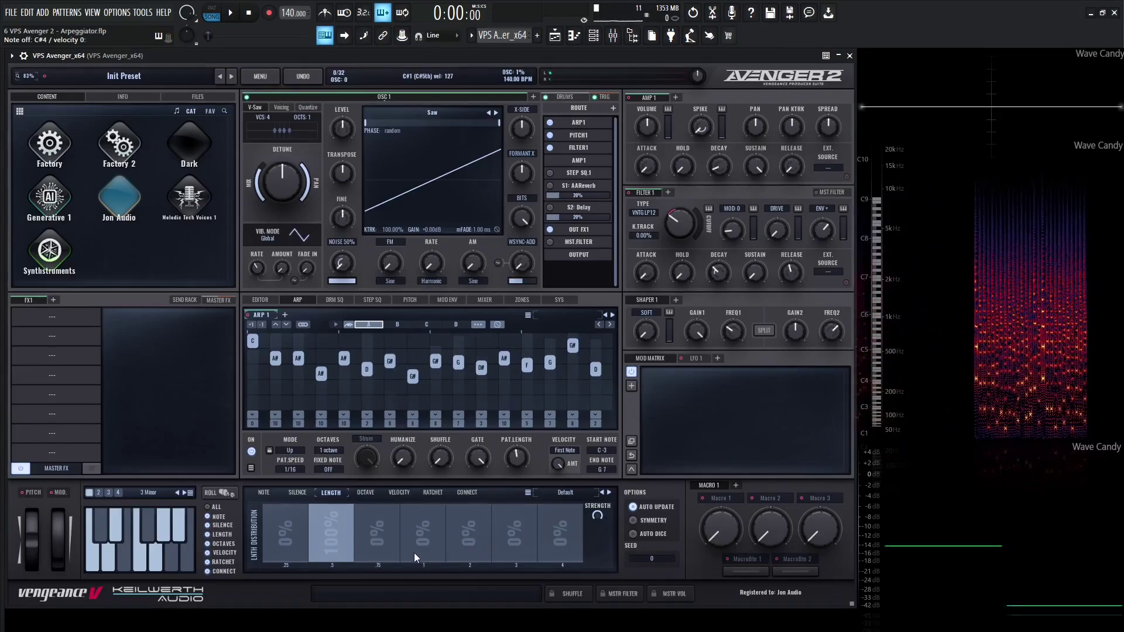
mouse_move(421, 553)
mouse_down()
mouse_move(417, 527)
mouse_move(465, 536)
mouse_move(464, 517)
mouse_move(474, 531)
mouse_move(462, 535)
mouse_up()
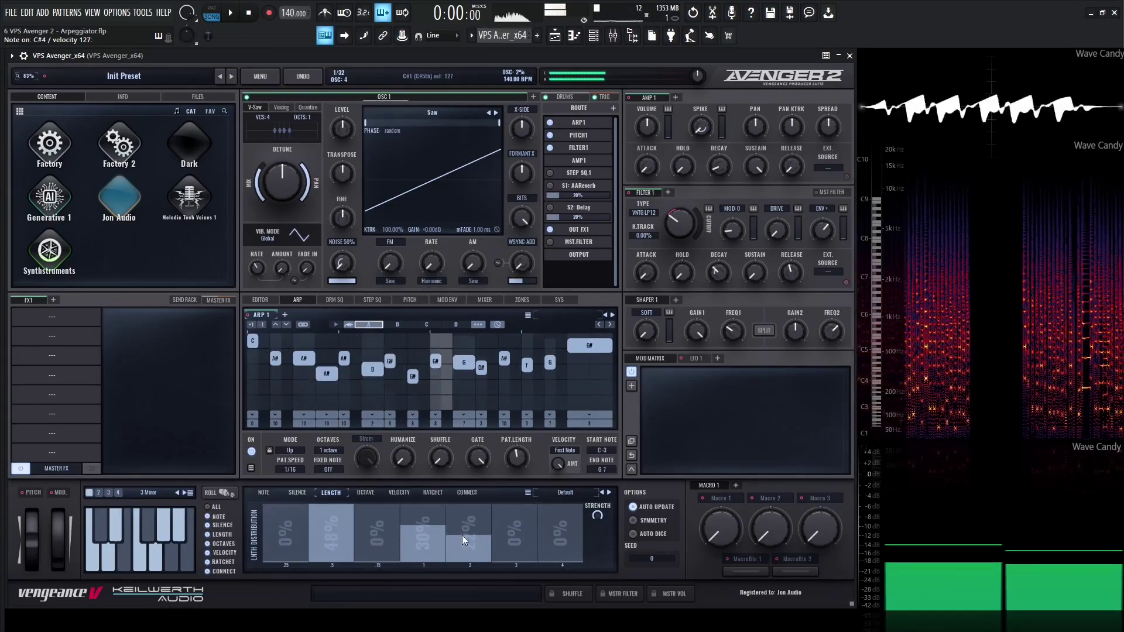
click(285, 550)
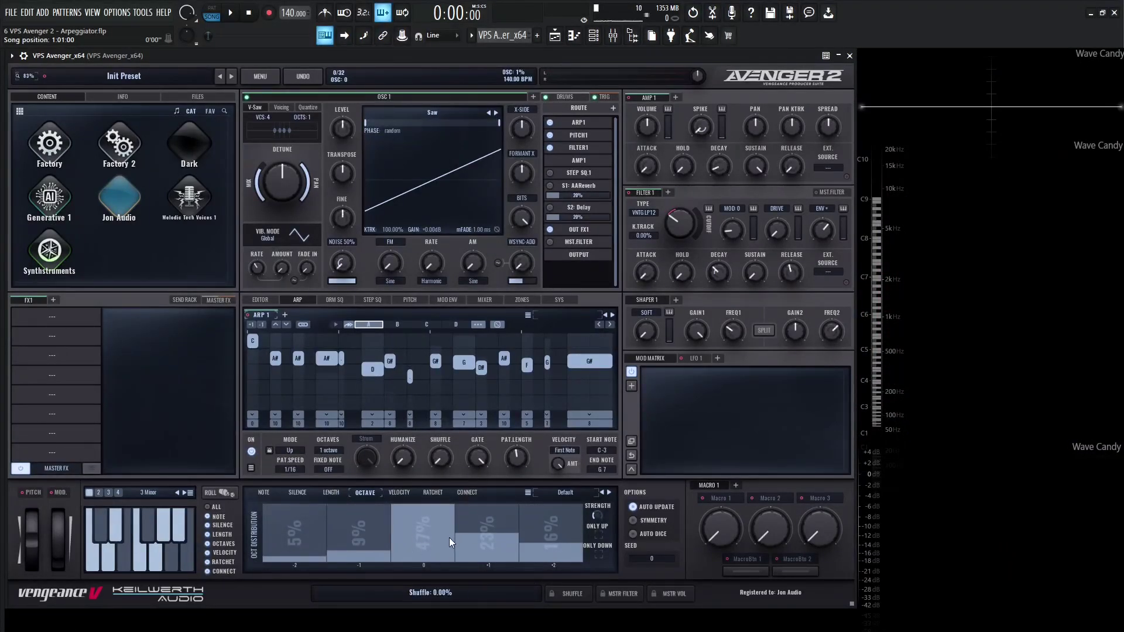
Set the octave strength to maximum, zero the -2 and +2 octaves, raise -1 to 20% and audition the pattern.
drag(597, 517, 606, 398)
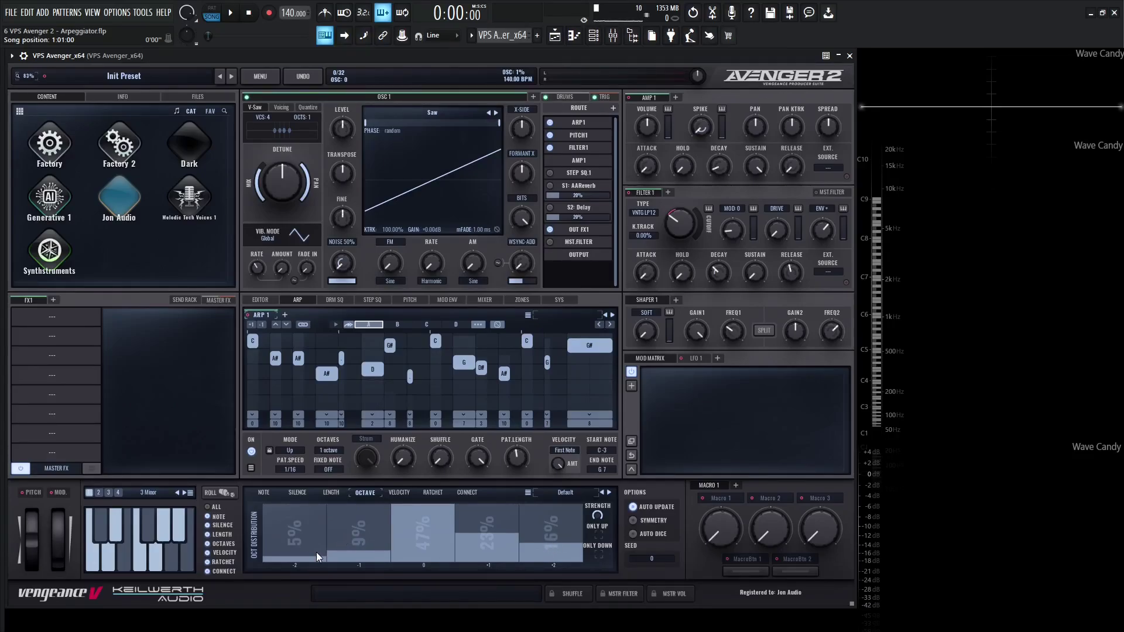
drag(302, 544, 307, 567)
drag(532, 535, 561, 608)
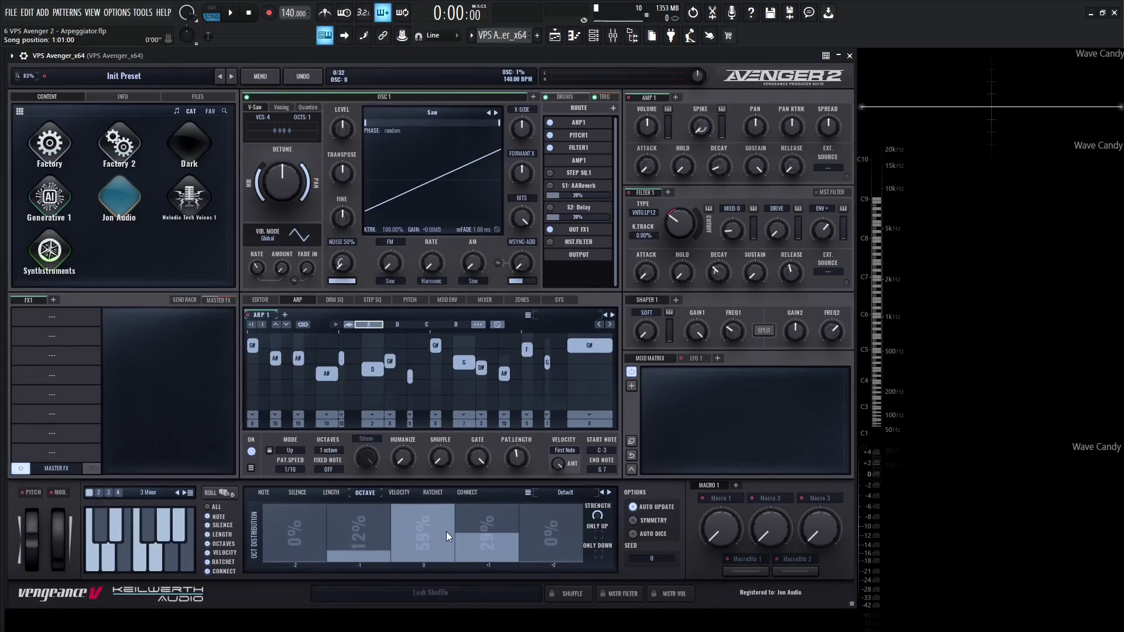
key(s)
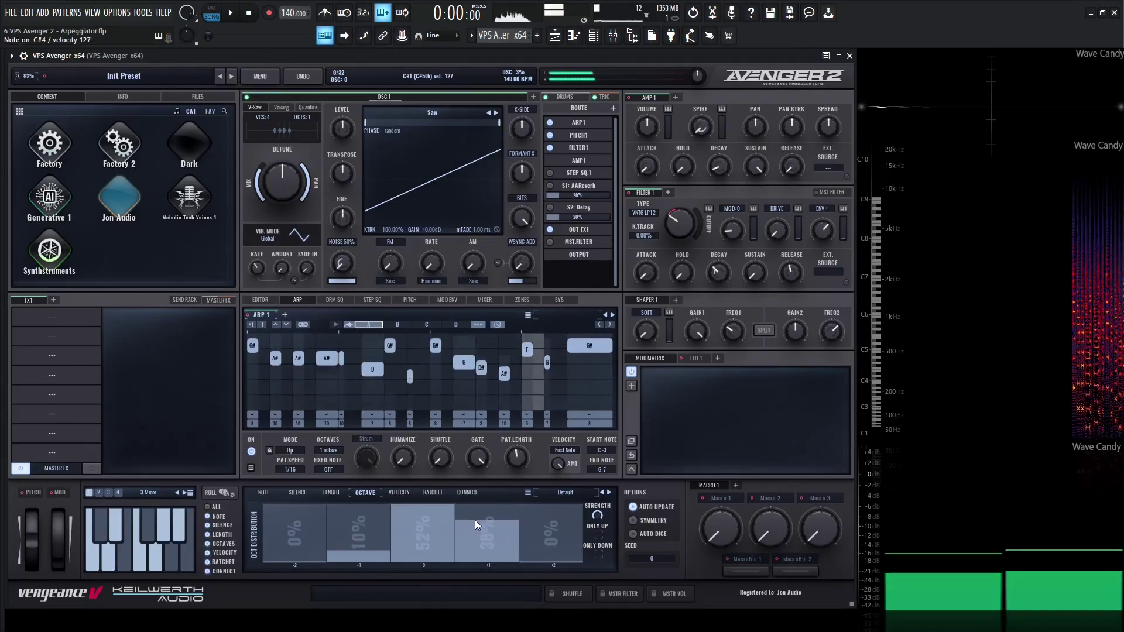
mouse_move(361, 548)
mouse_down()
mouse_move(368, 523)
mouse_move(367, 540)
mouse_up()
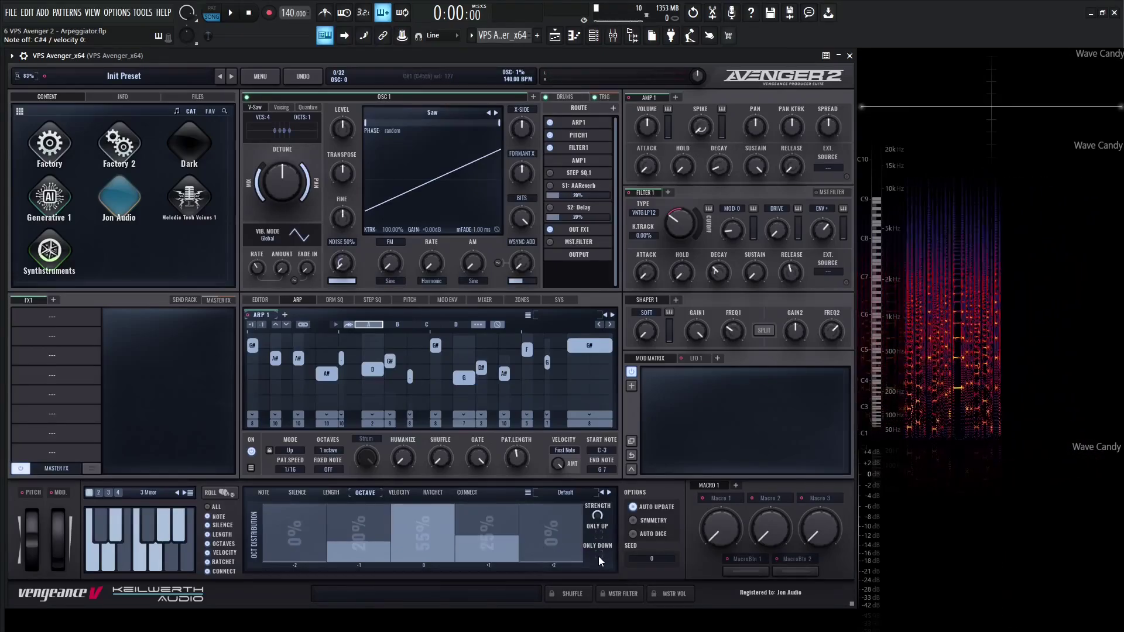
Open the velocity distribution and reshape its probability curve.
click(399, 493)
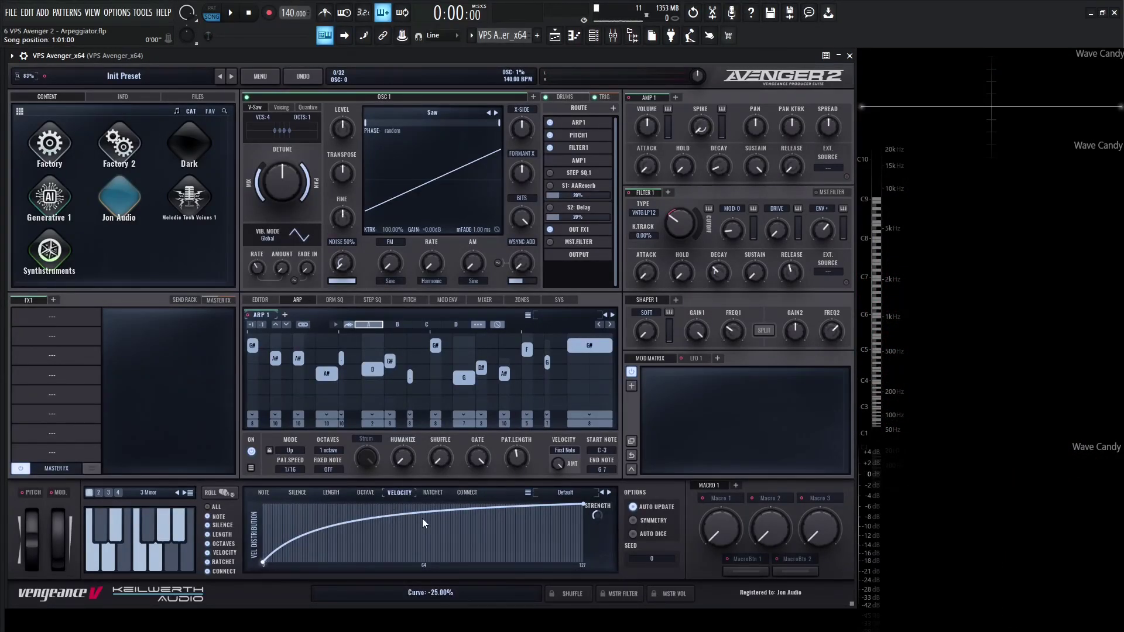
mouse_move(416, 516)
drag(374, 520, 379, 531)
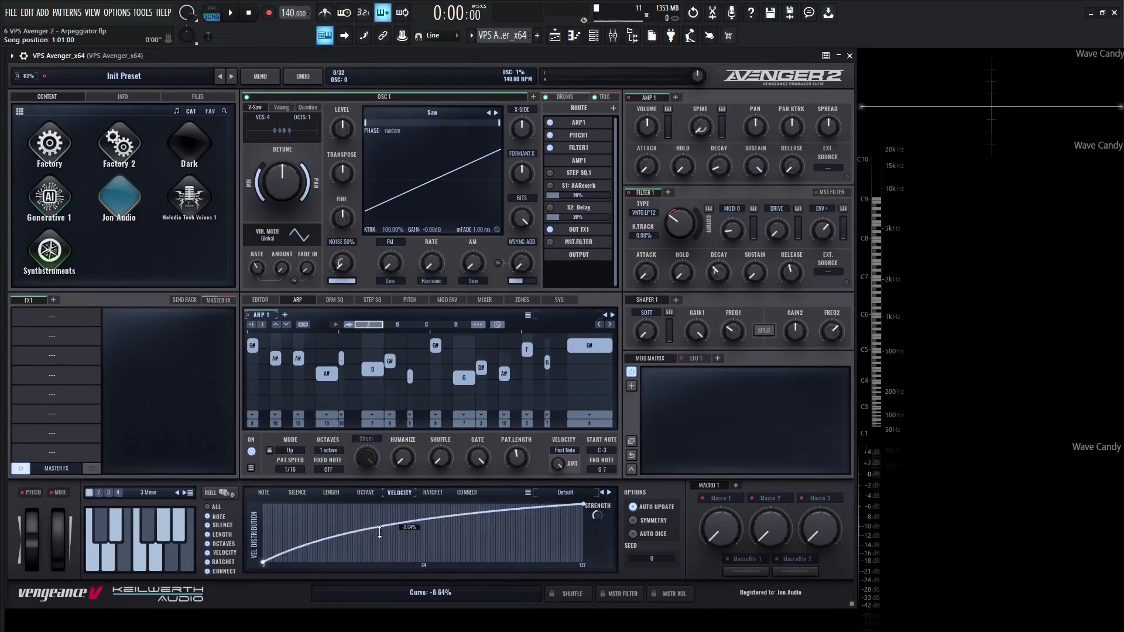
drag(354, 495, 420, 436)
mouse_move(439, 553)
mouse_down()
mouse_move(440, 526)
mouse_move(440, 547)
mouse_up()
Raise the ratchet distribution strength to maximum and compare its options with the silence distribution.
click(433, 492)
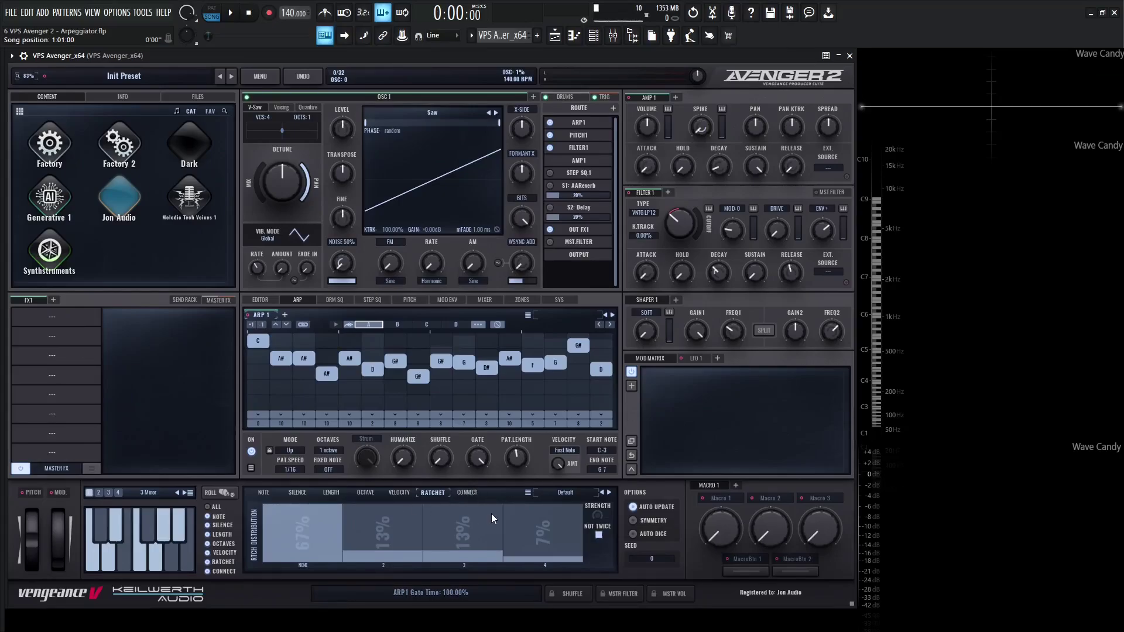
drag(596, 518, 600, 391)
click(298, 494)
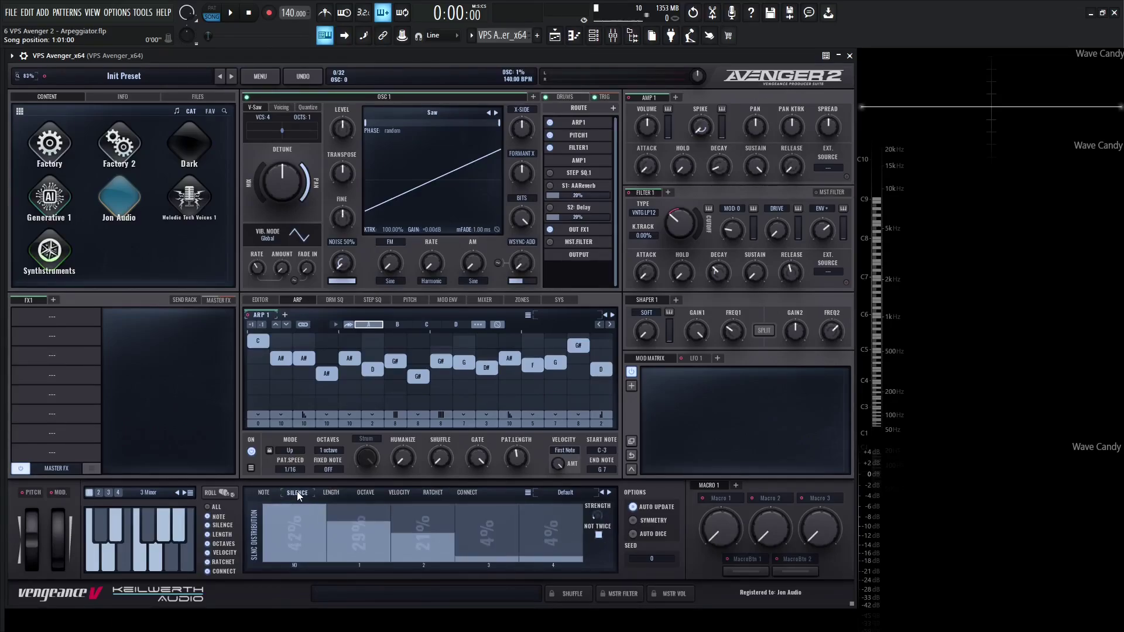
click(433, 493)
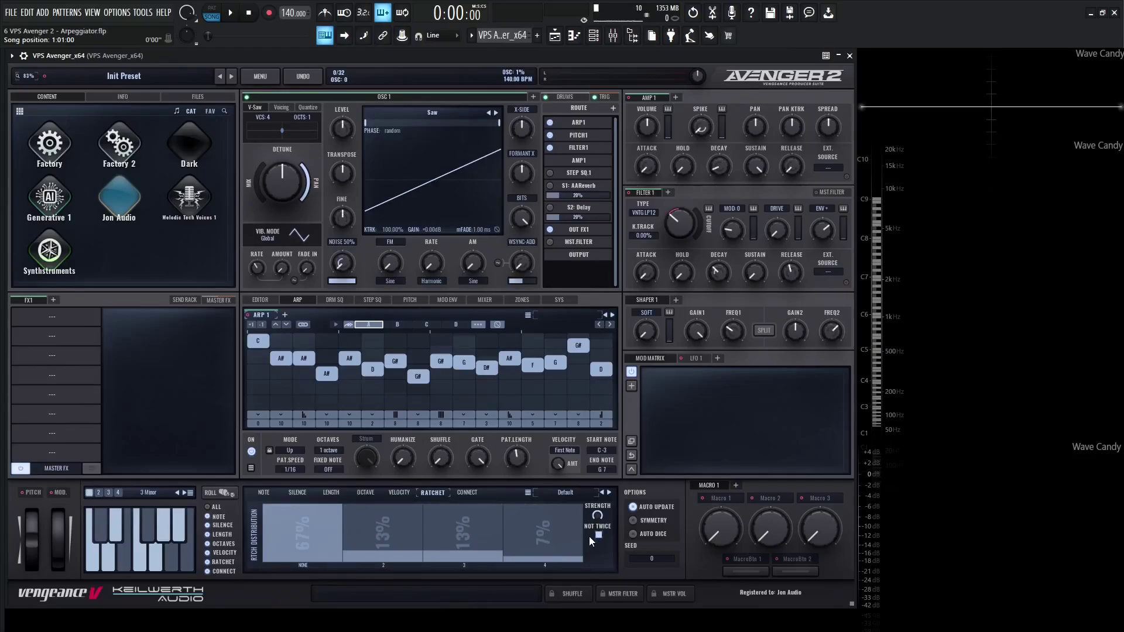
View the connect distribution and switch through the randomizer's scale slots, returning to slot 1.
click(467, 493)
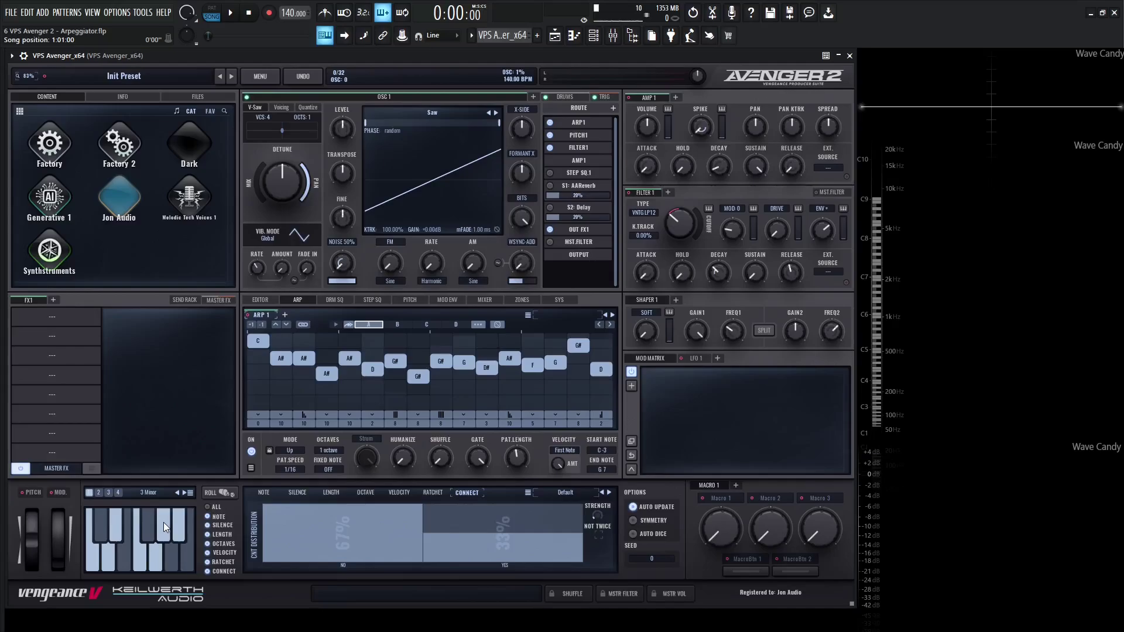
click(99, 493)
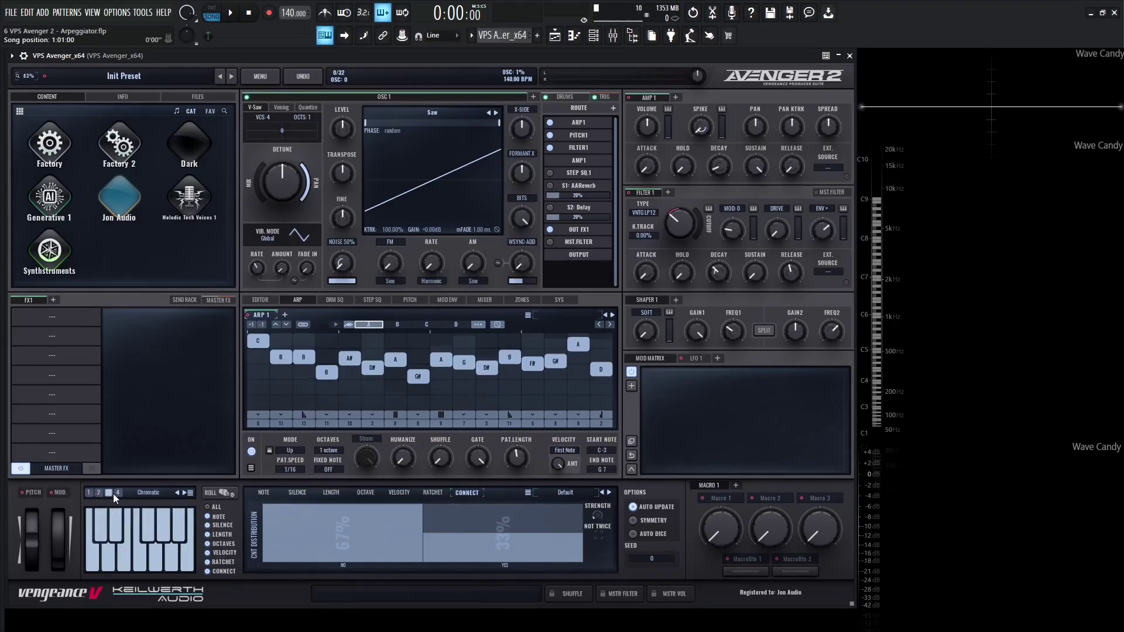
click(90, 493)
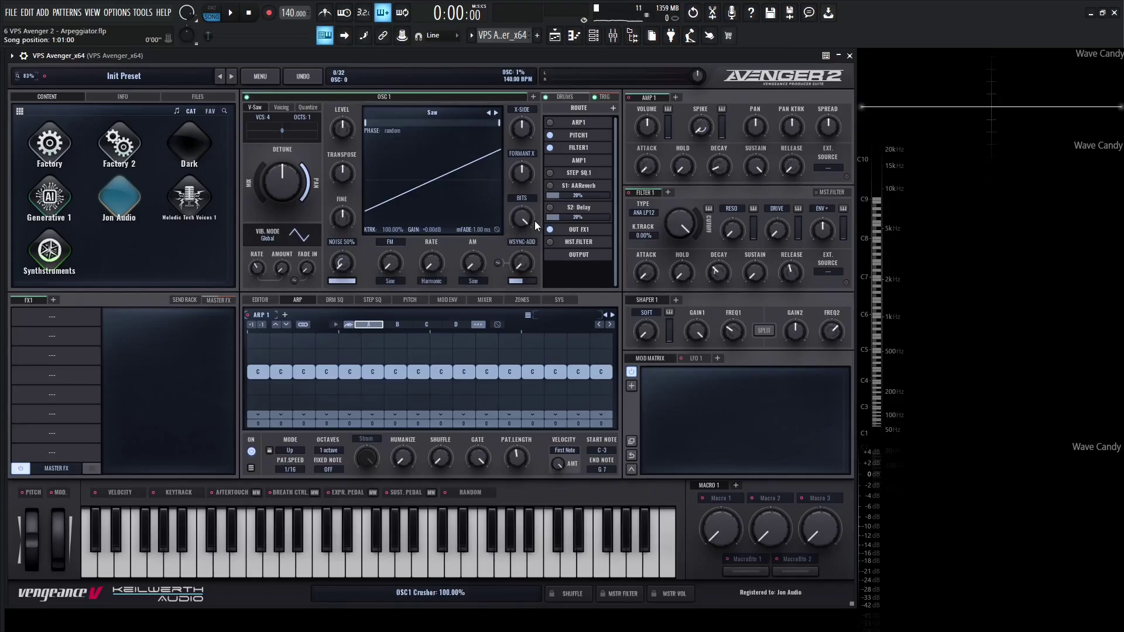
Enable ARP 1 and set filter 1 to VNTG LP12 with a low cutoff and raised resonance and envelope amount.
click(552, 123)
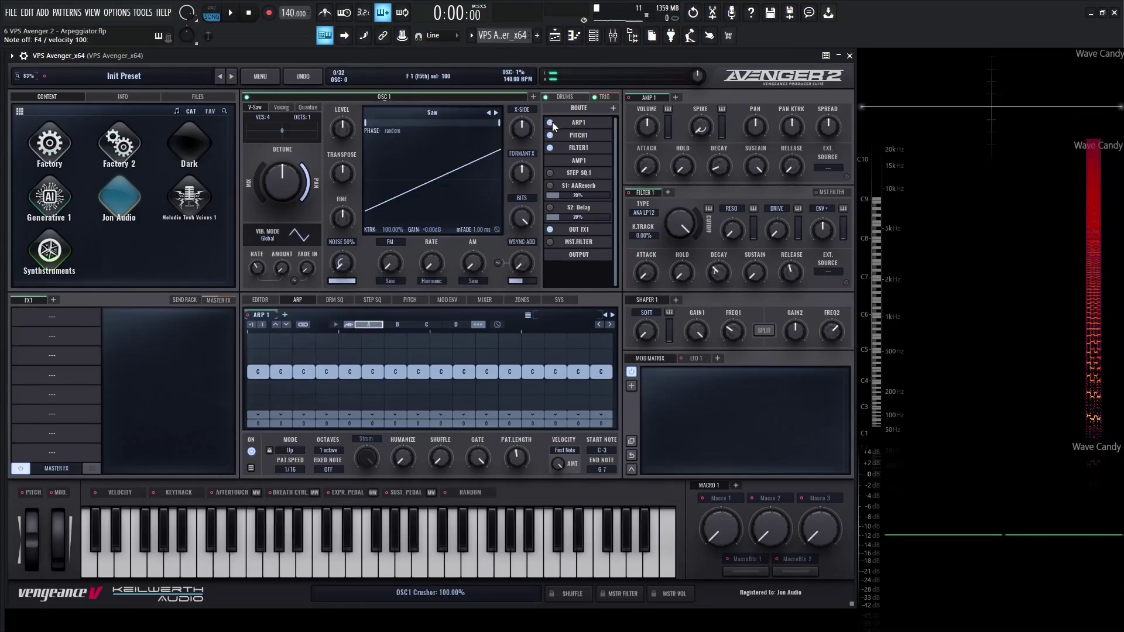
click(648, 212)
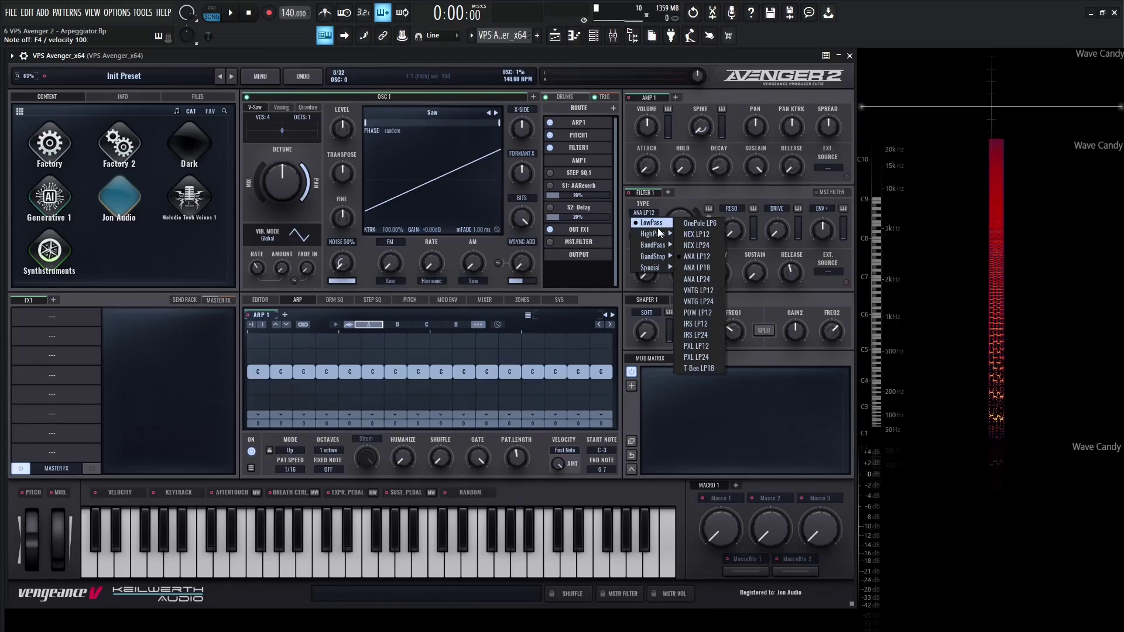
mouse_move(658, 234)
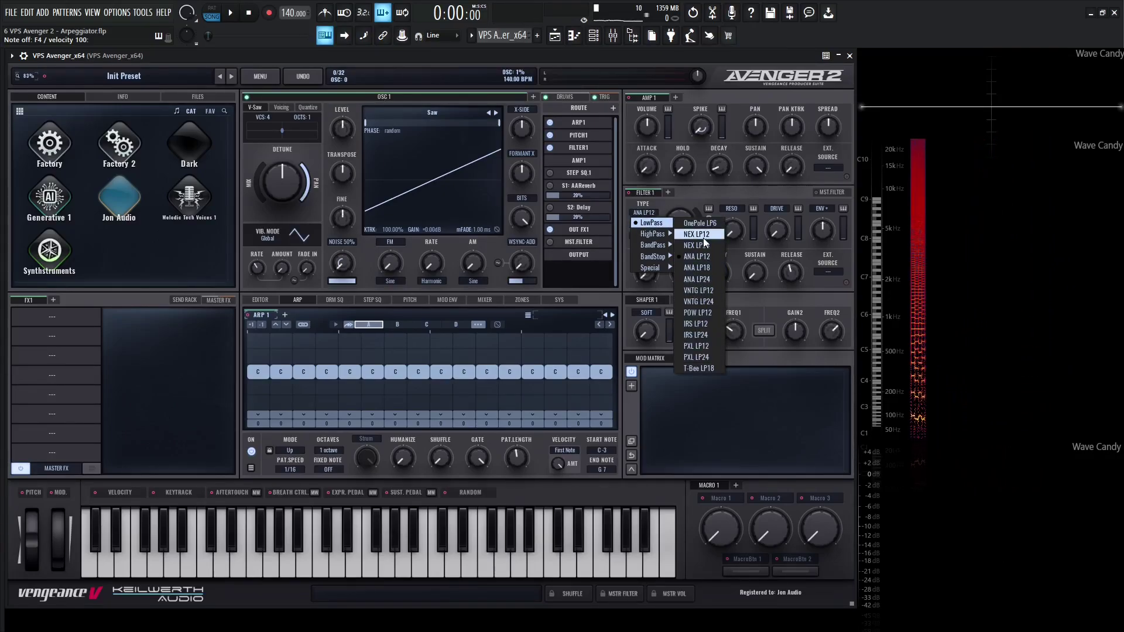
click(705, 289)
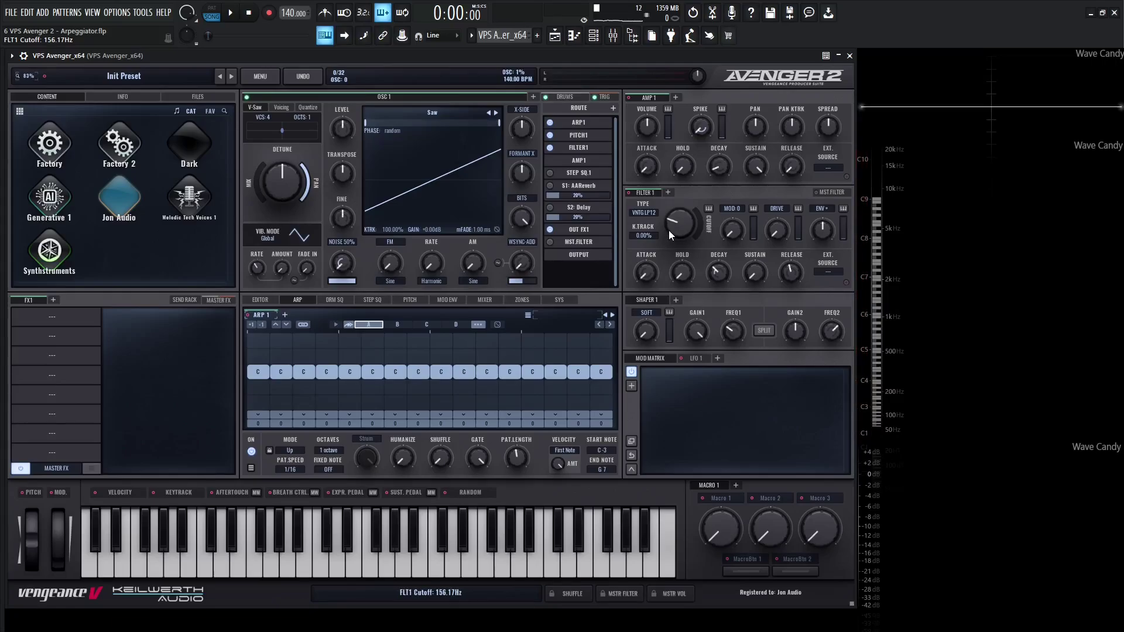
drag(820, 230, 820, 214)
drag(731, 230, 687, 234)
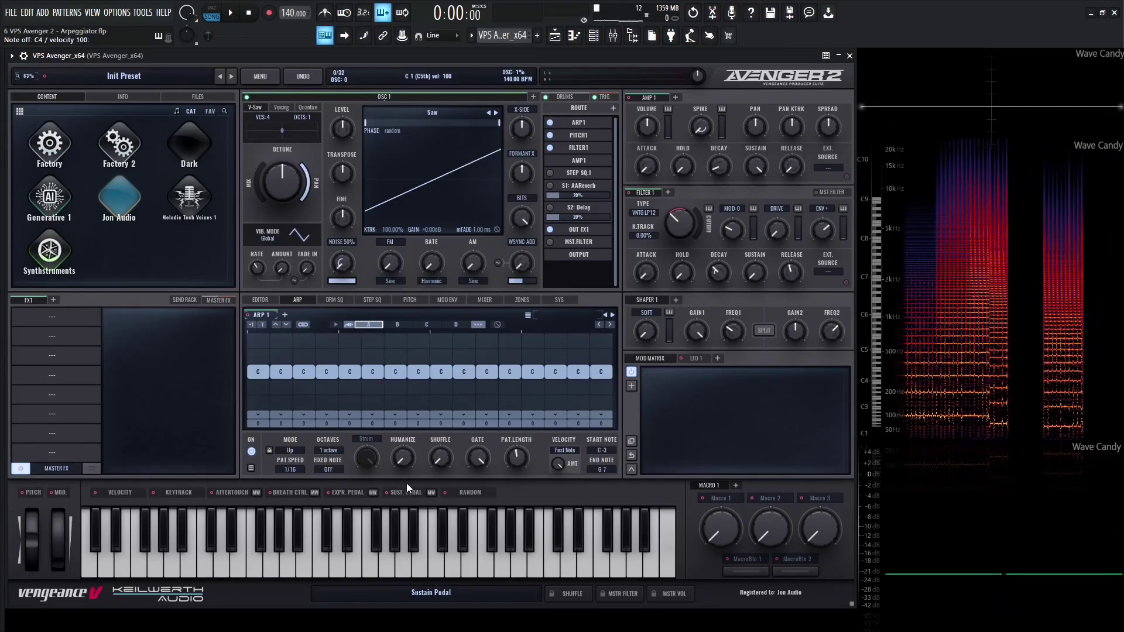
Open the arp randomizer and load the TB Acid Lines 1 preset.
click(497, 325)
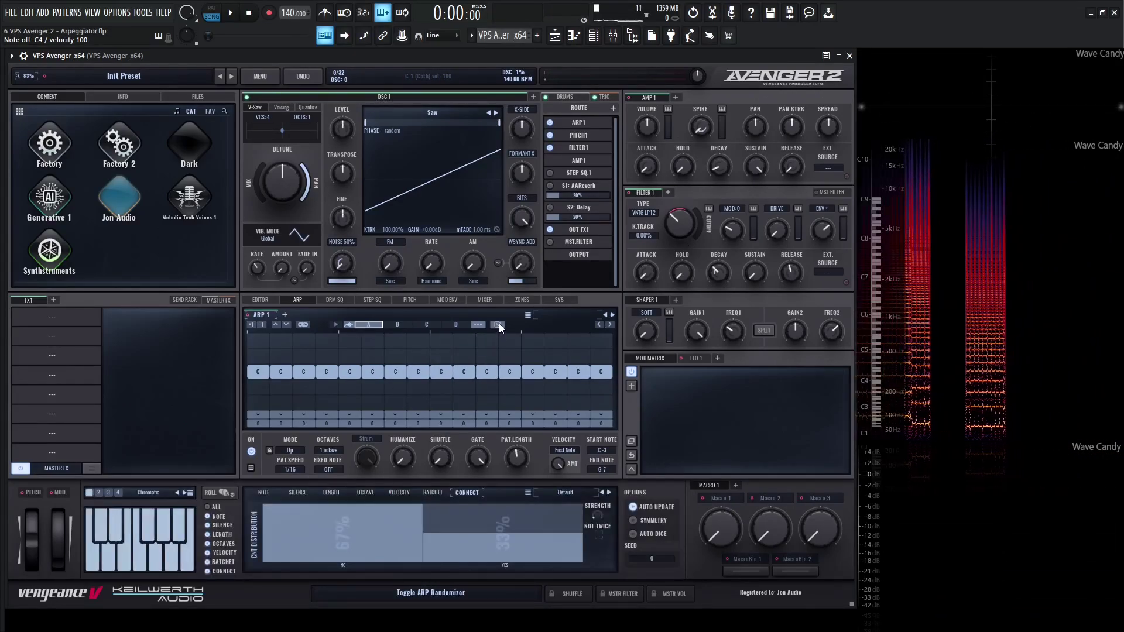
click(562, 492)
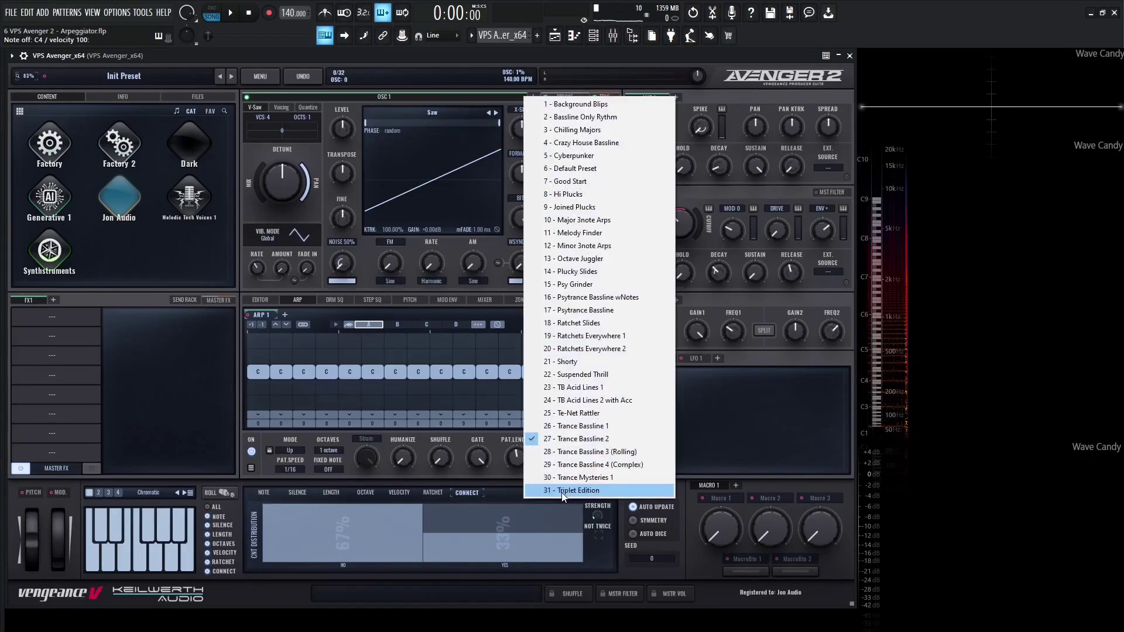
click(587, 394)
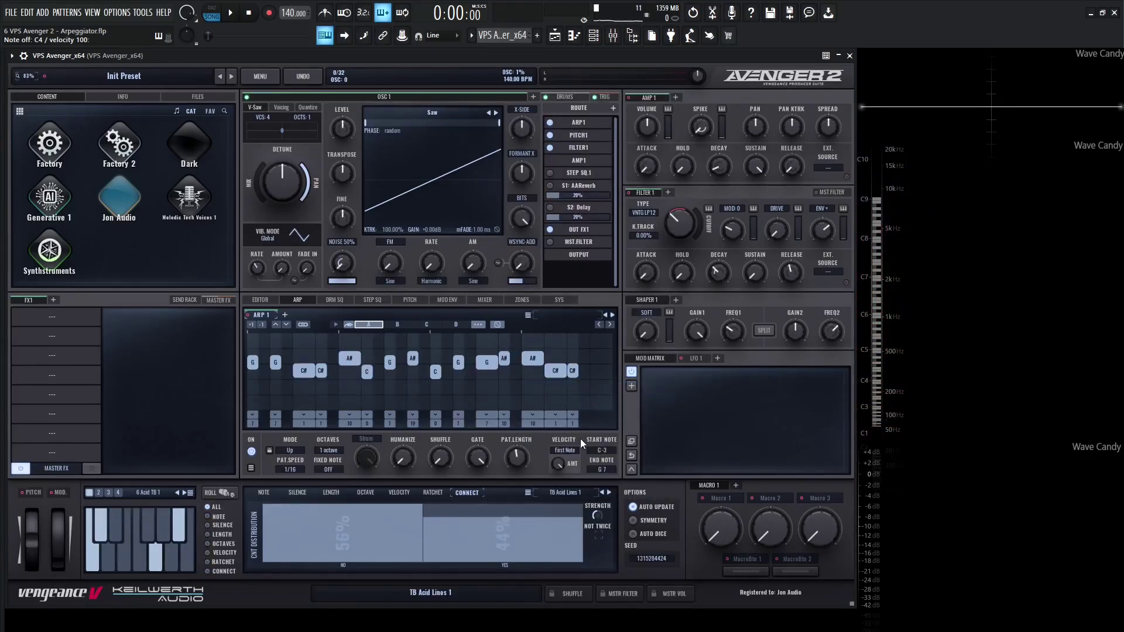
Audition the acid pattern with held notes and raise oscillator 1's V-Saw mix to about 75.
key(z)
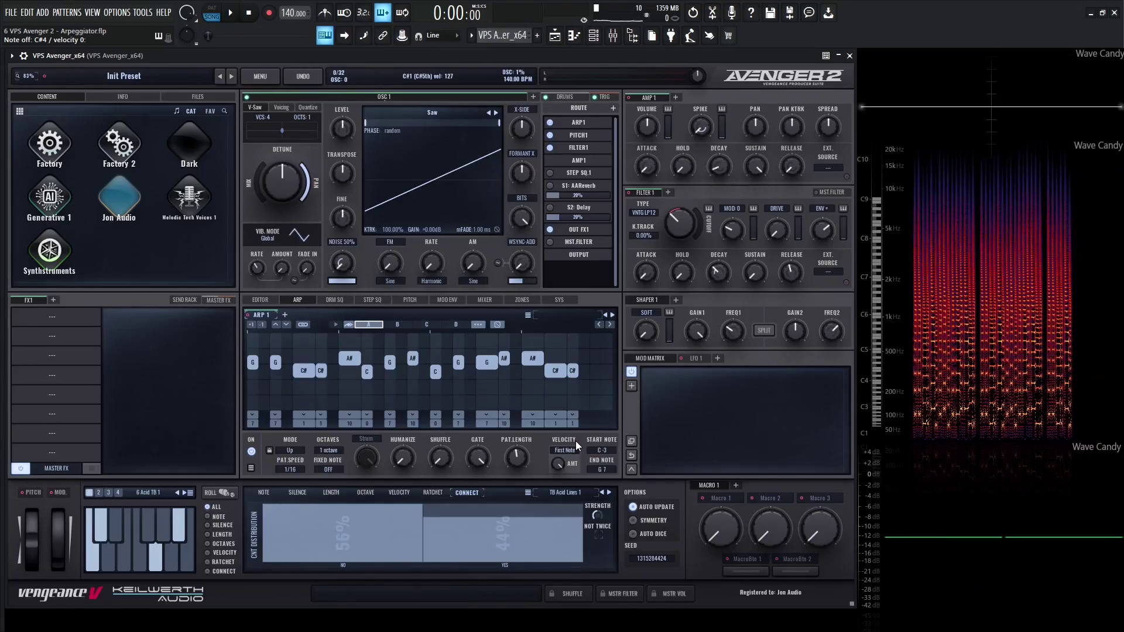
key(s)
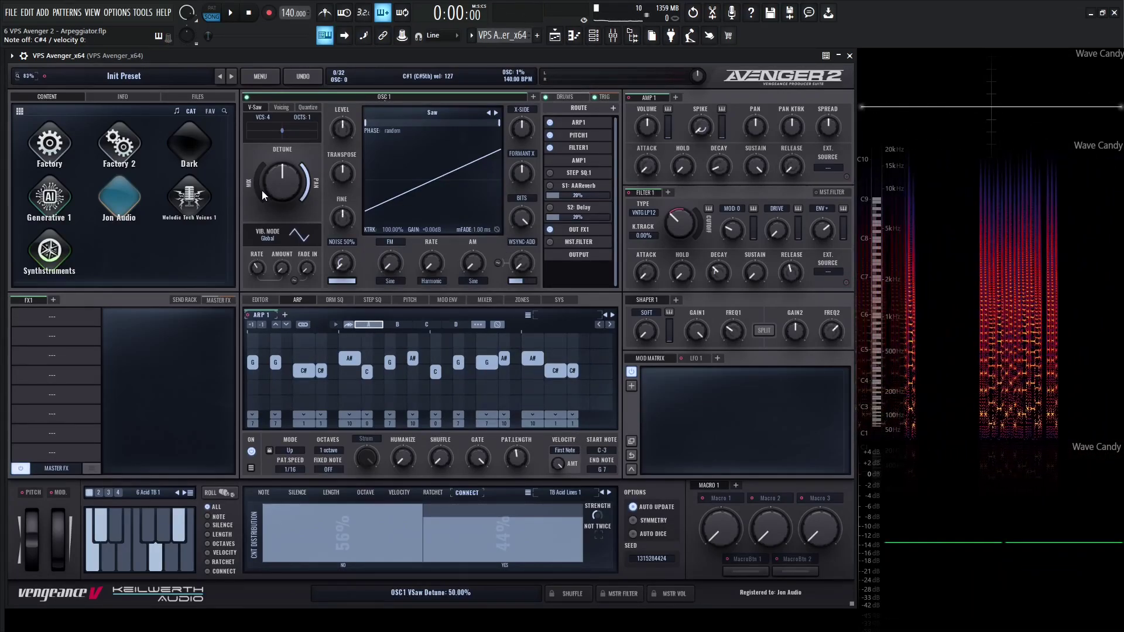
drag(262, 191, 261, 164)
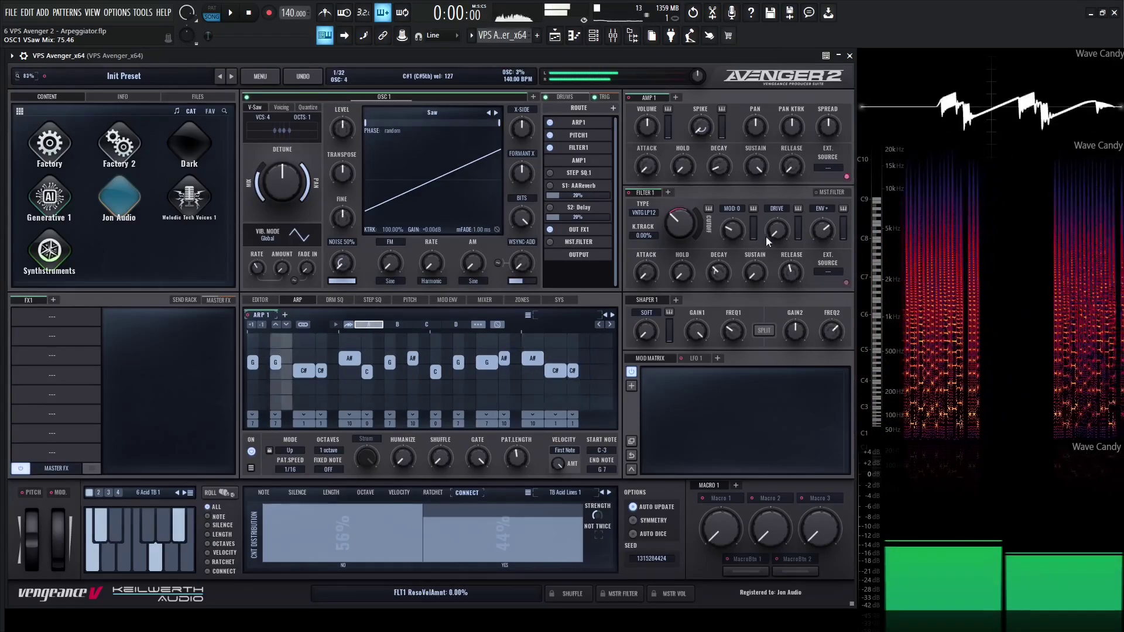
Raise filter 1's resonance to about 37% and give oscillator 1 a square sub oscillator and a chorder voice at 12.
drag(736, 233, 739, 222)
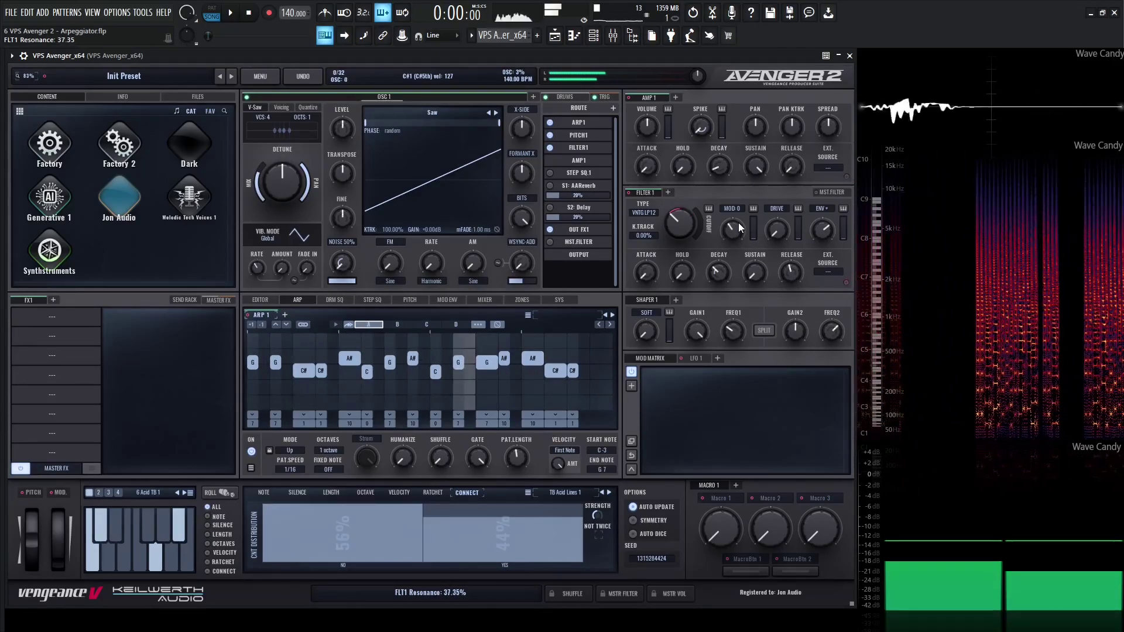
click(281, 108)
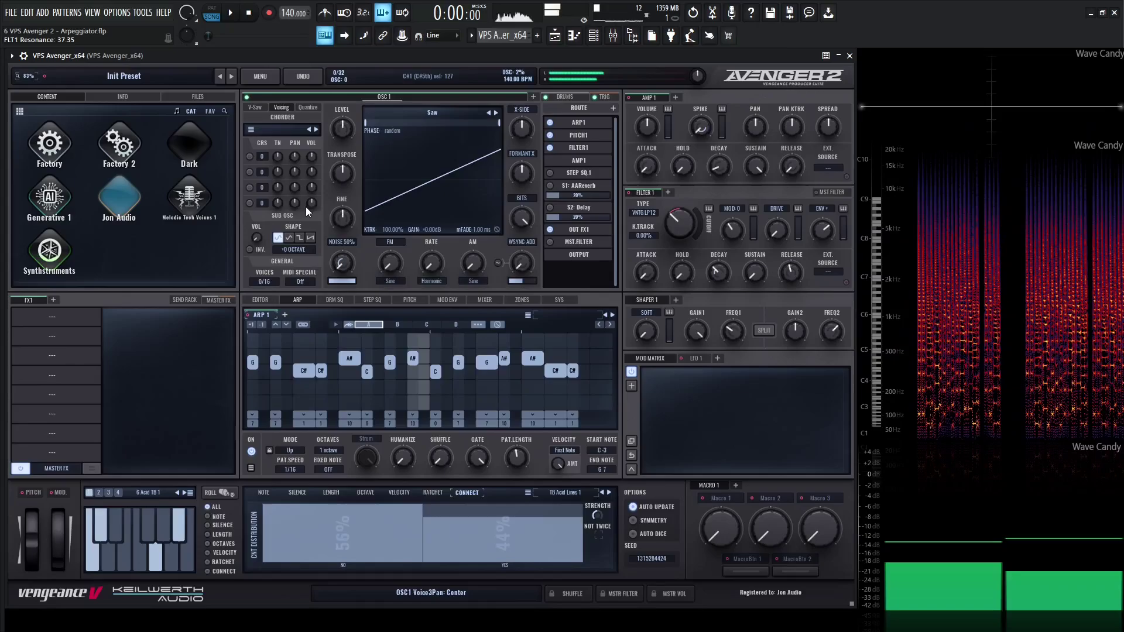
click(299, 237)
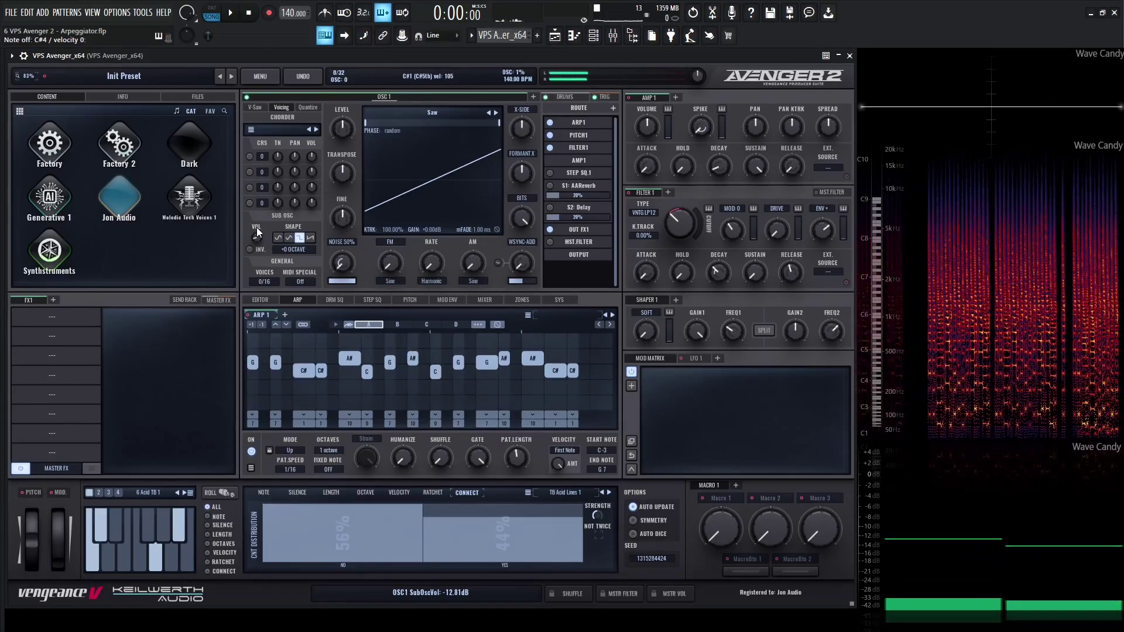
drag(269, 156, 270, 140)
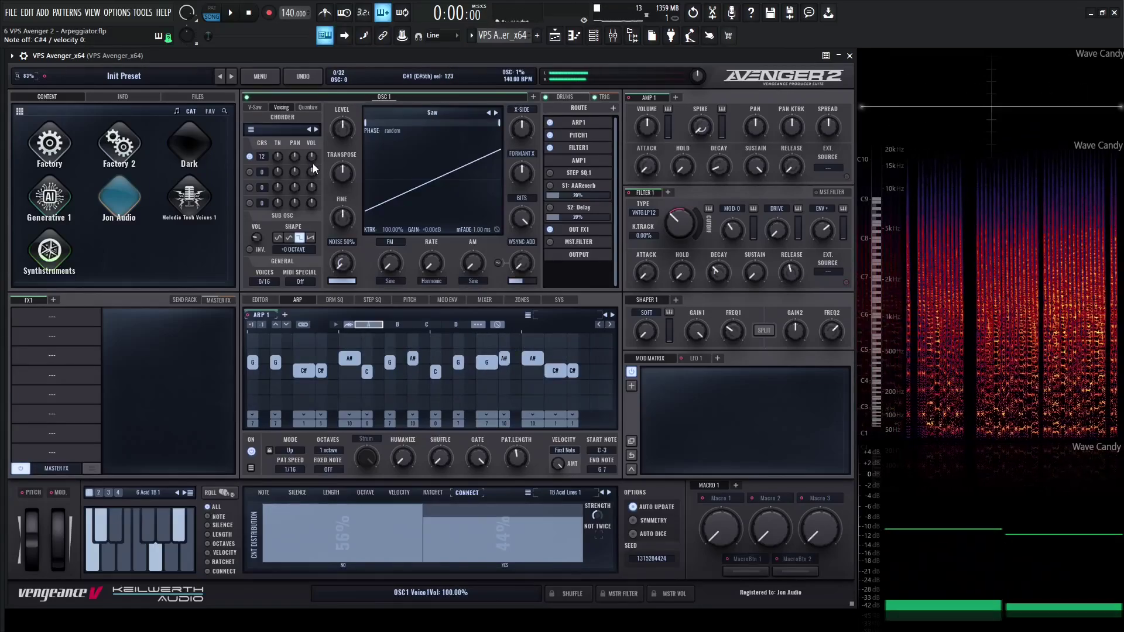
During playback, set filter 1's cutoff to about 335 Hz and add Shaper 1 to the route directly after Filter 1.
key(space)
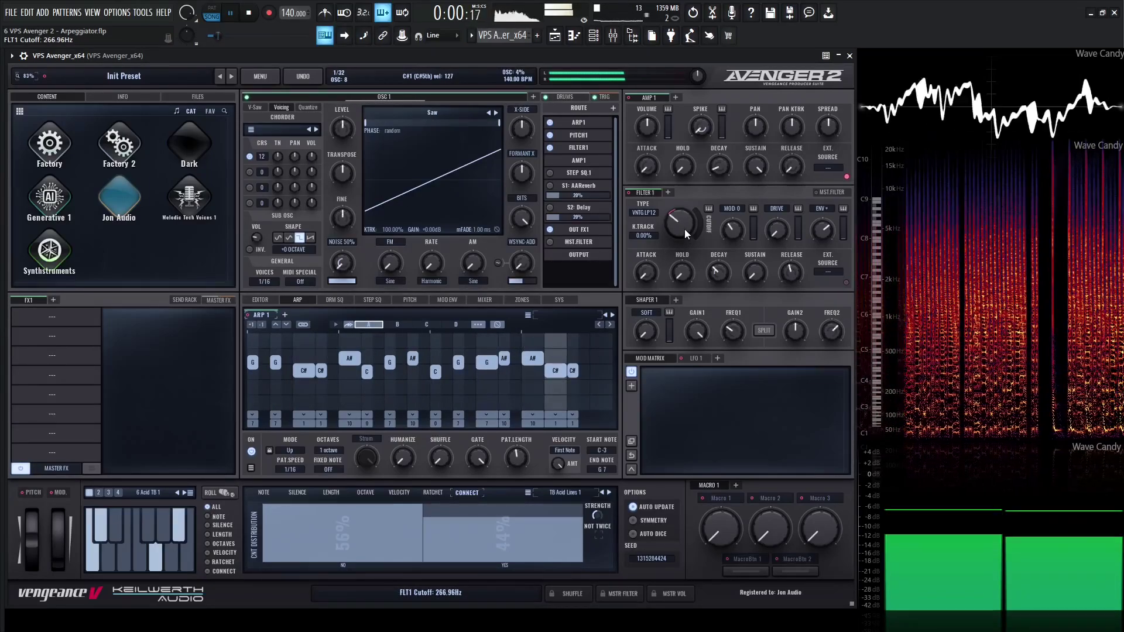
drag(683, 230, 683, 226)
click(613, 108)
click(591, 142)
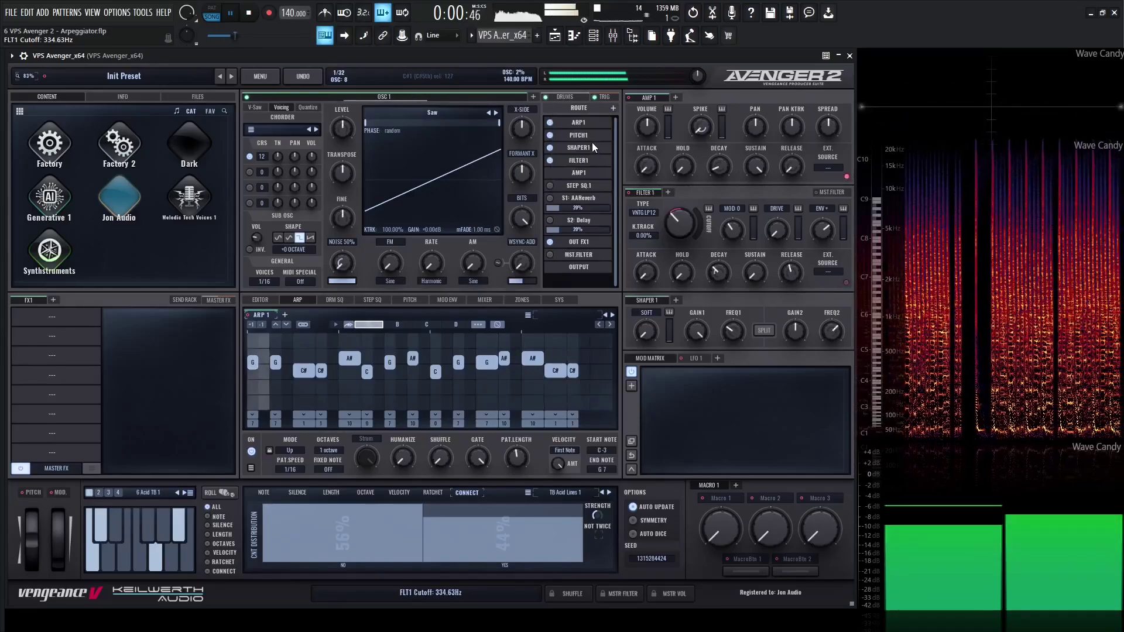
drag(592, 143, 590, 167)
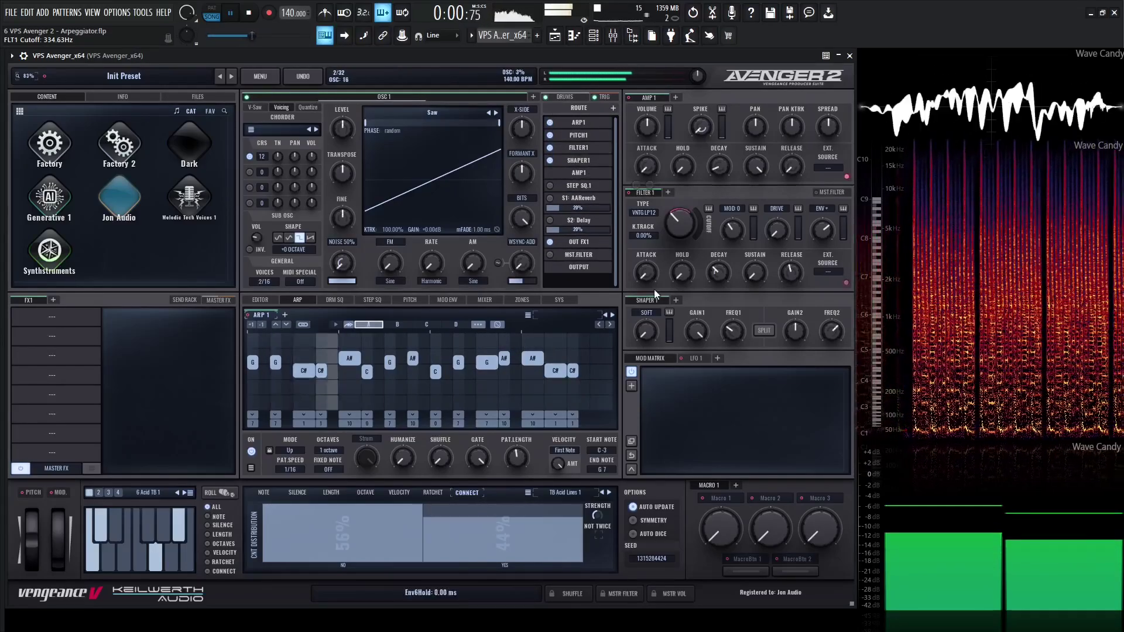
Raise shaper 1's drive to about 60% with gain 1 at about 73, and lengthen amp 1's release.
drag(734, 328, 700, 338)
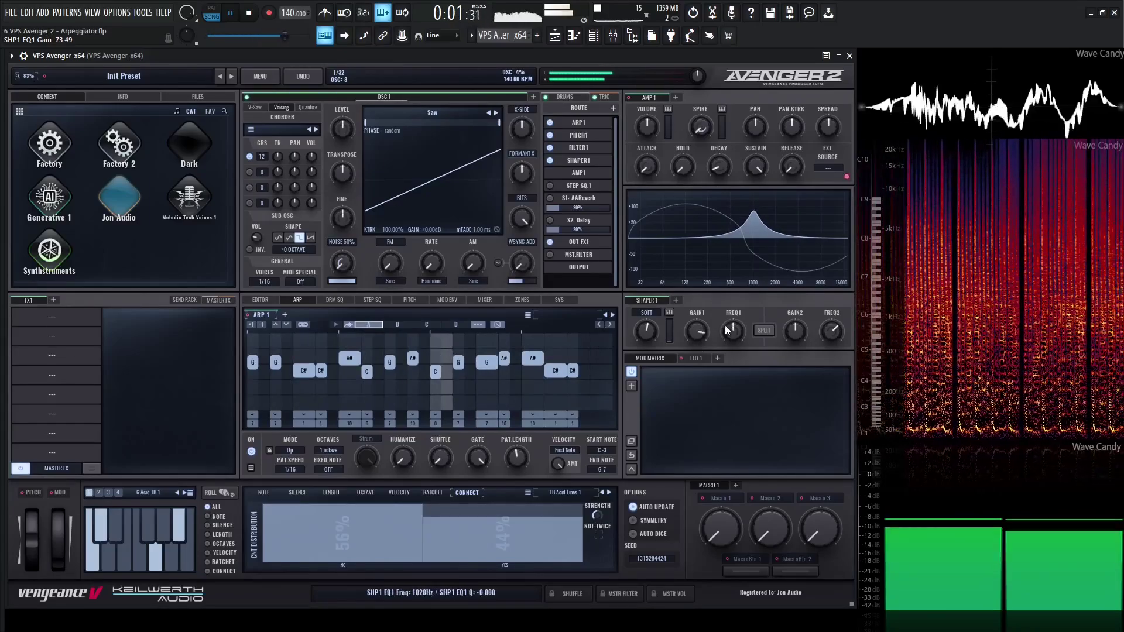
mouse_move(790, 167)
mouse_down()
mouse_move(788, 148)
mouse_move(791, 173)
mouse_move(787, 160)
mouse_up()
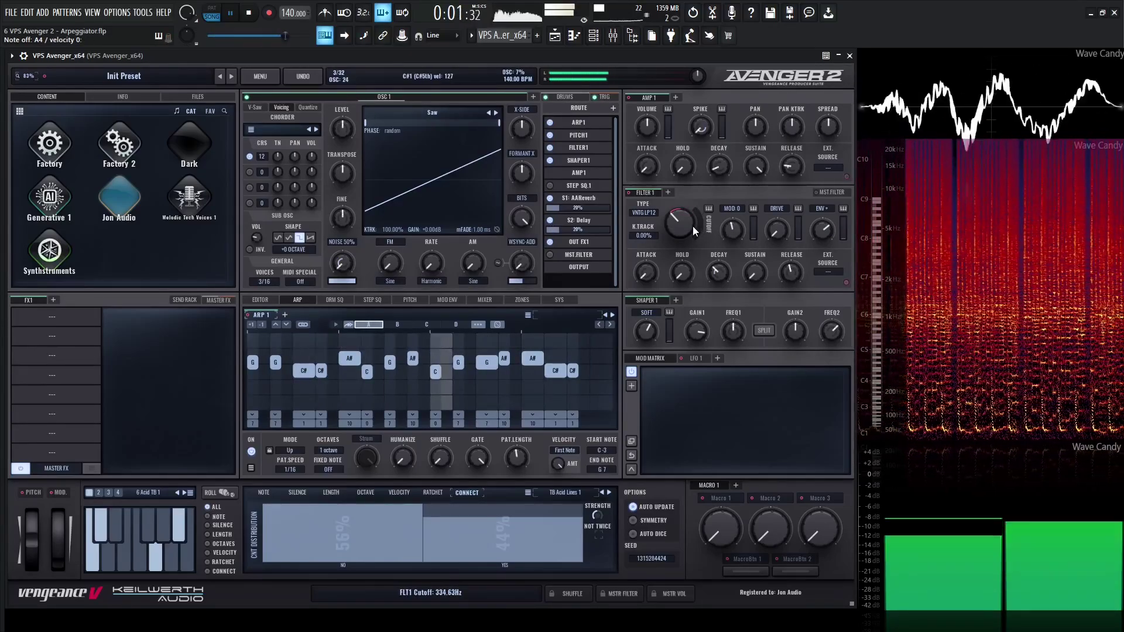
Add a C note at the end of the arp pattern, stop playback and connect both longer A# notes to the notes after them.
click(602, 373)
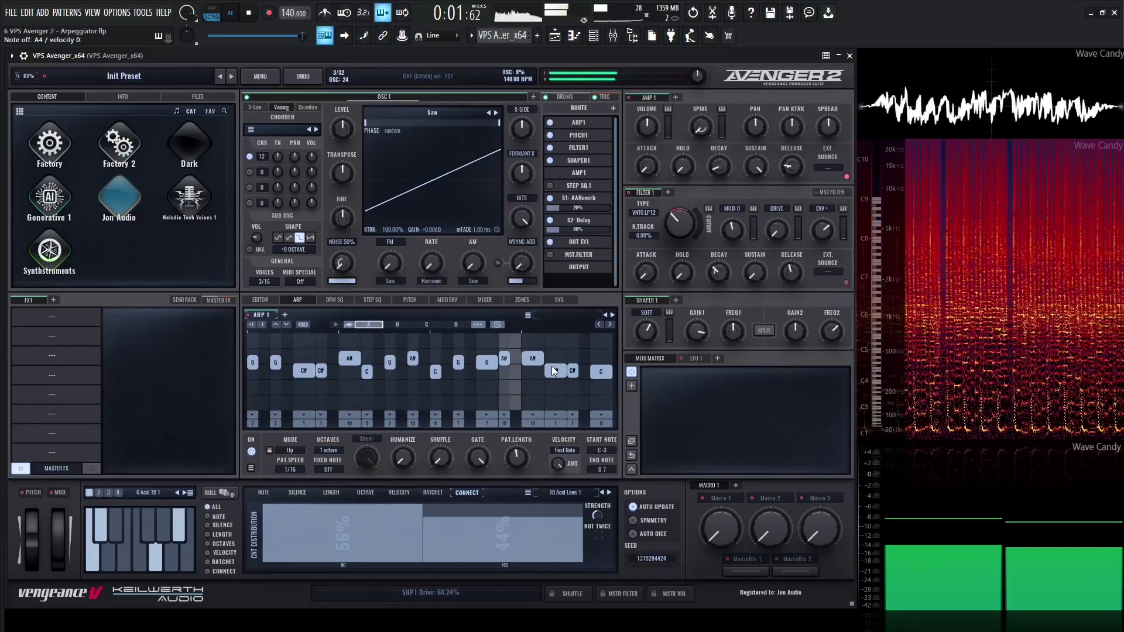
key(space)
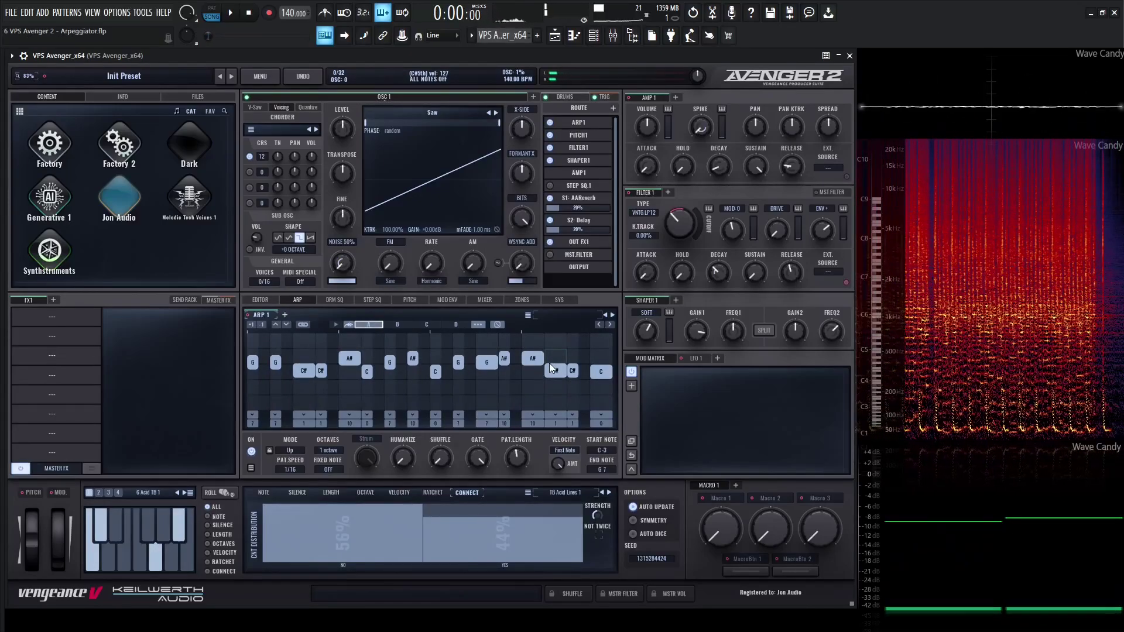
key(alt)
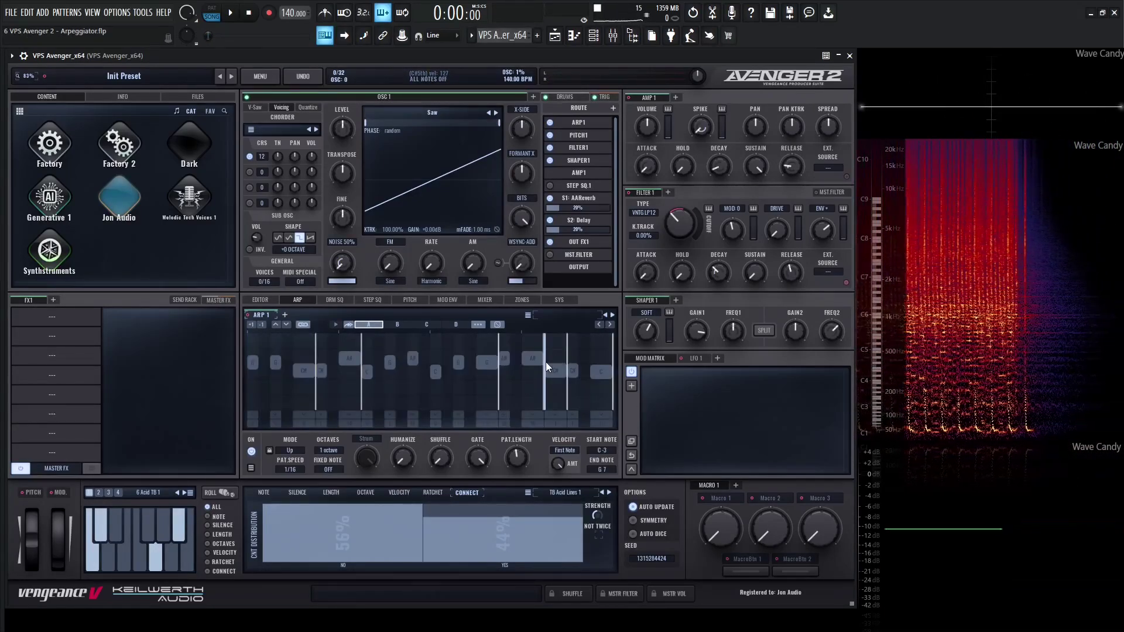
alt+click(545, 362)
drag(355, 361, 363, 352)
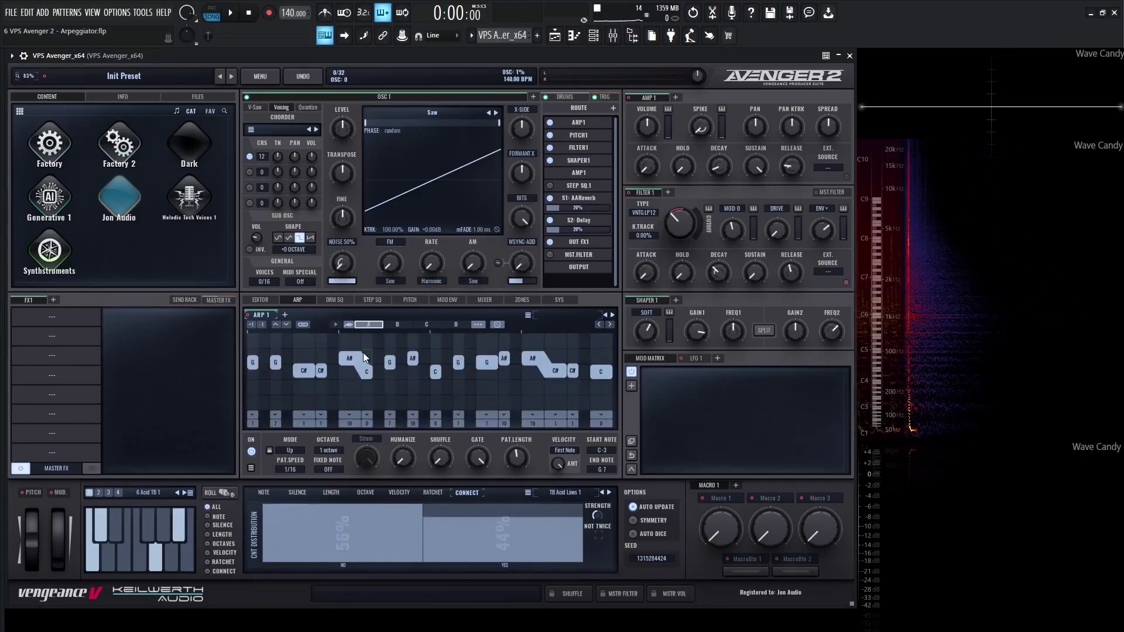
Set Pitch 1's portamento to Legato with a time of about 25% and play the connected arp pattern.
click(410, 299)
click(535, 447)
click(536, 463)
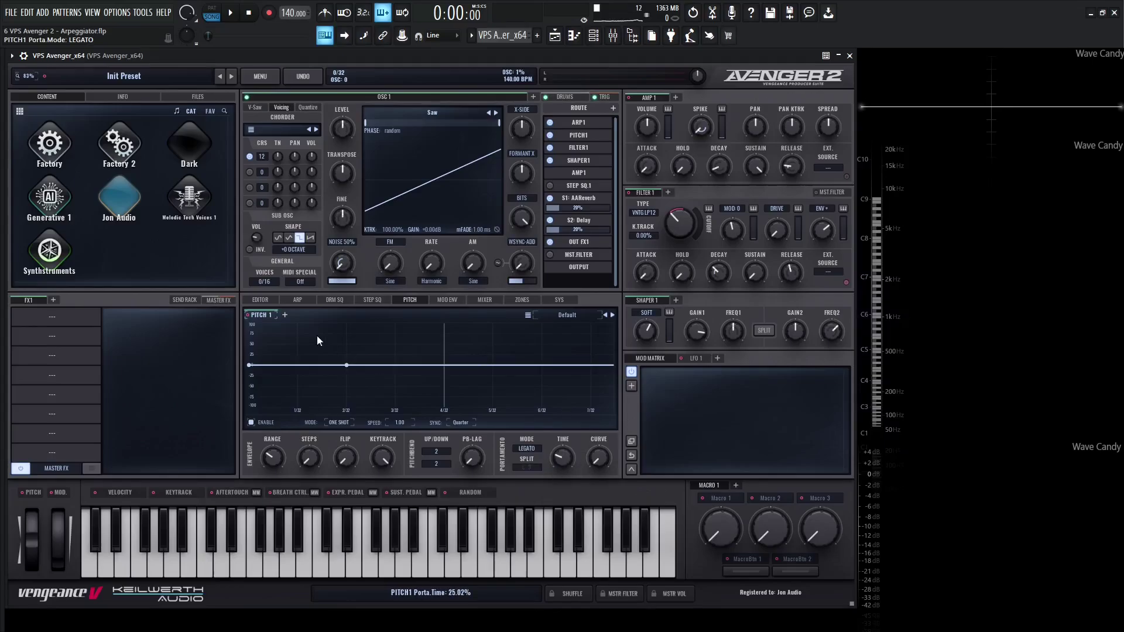
click(298, 299)
key(space)
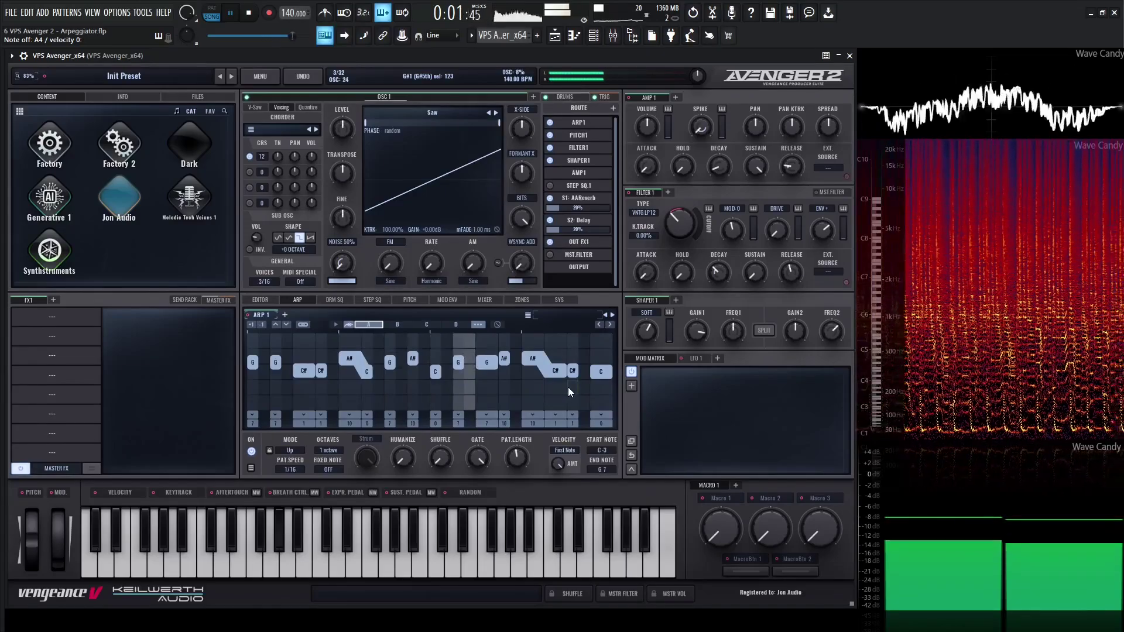
key(space)
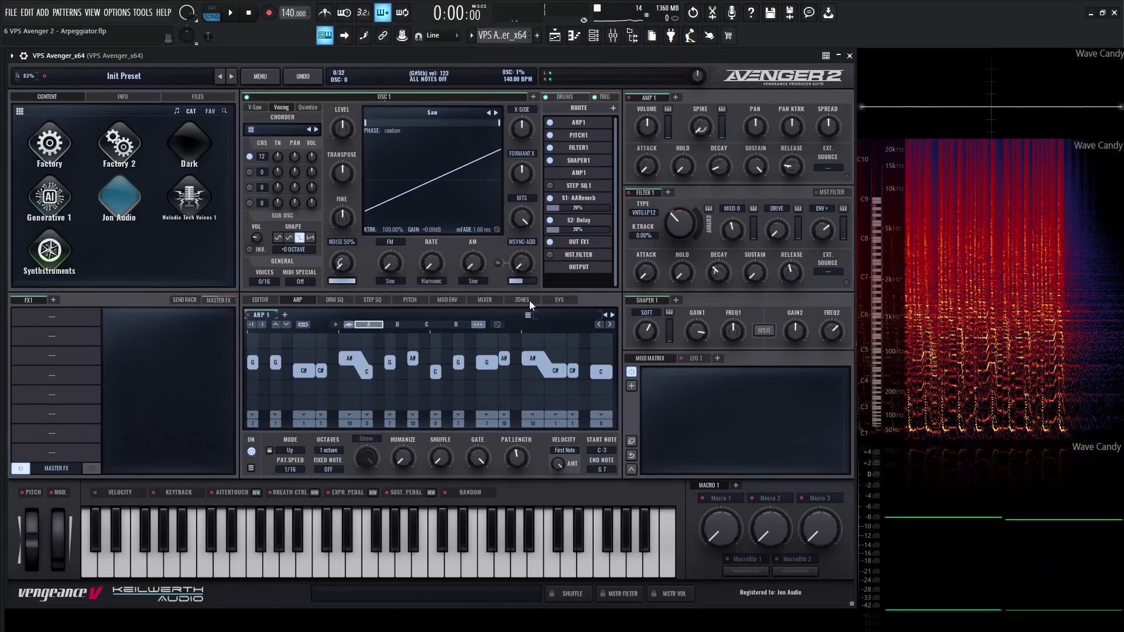
Reopen the arp randomizer and set the connect strength to 90% and the connect distribution to 48% yes.
click(496, 324)
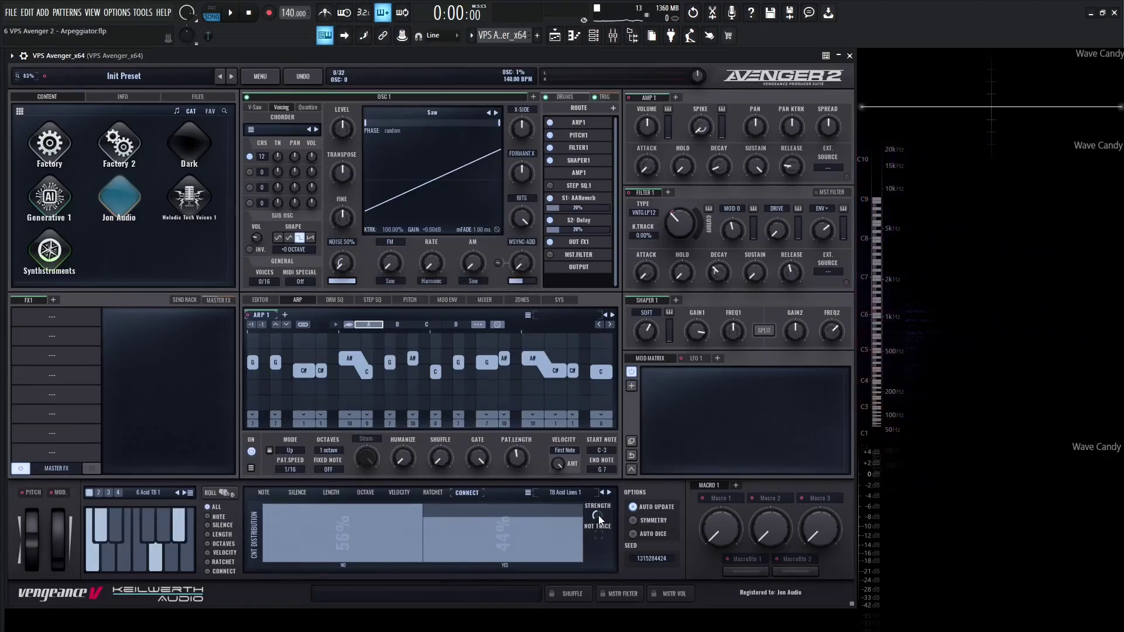
drag(598, 515, 604, 485)
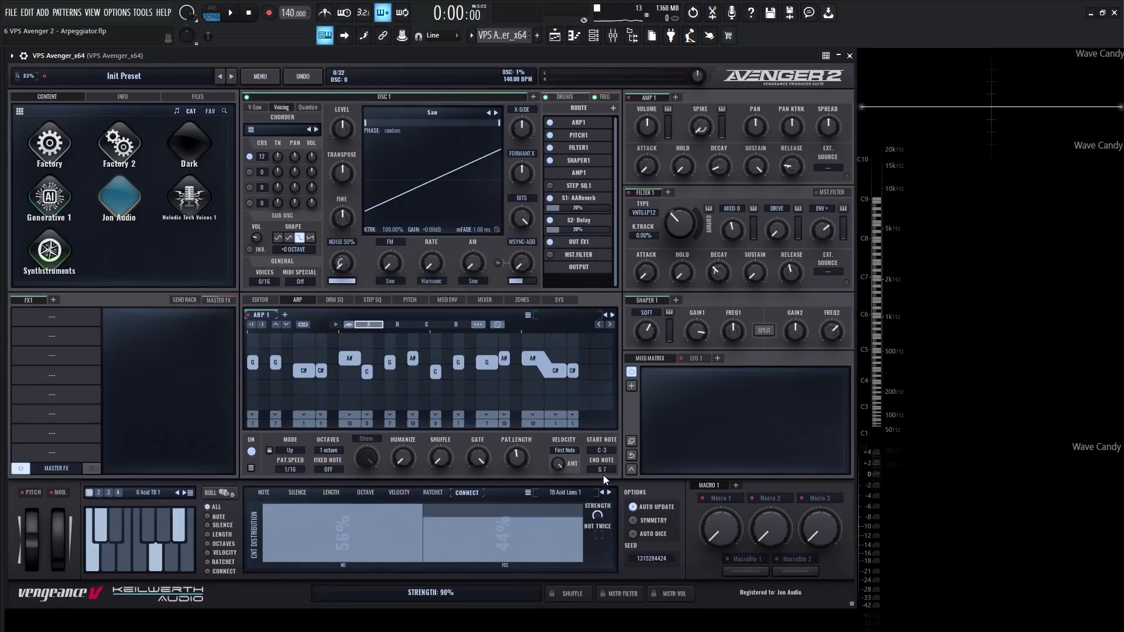
drag(511, 524, 511, 508)
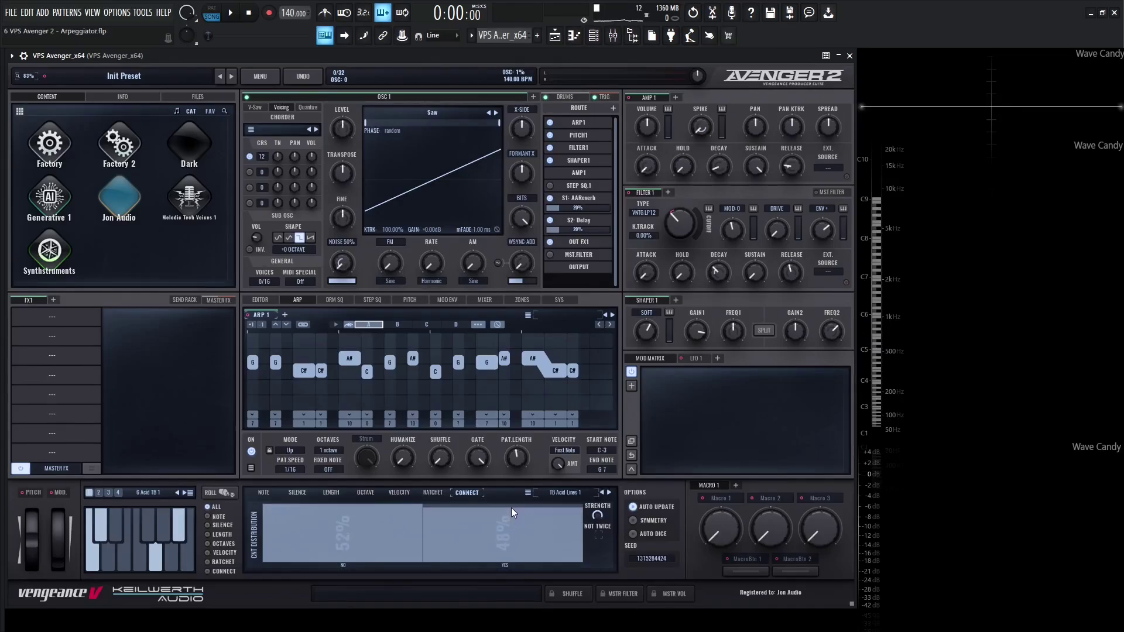
Roll several new acid patterns with the randomizer and audition them during playback.
click(227, 492)
key(space)
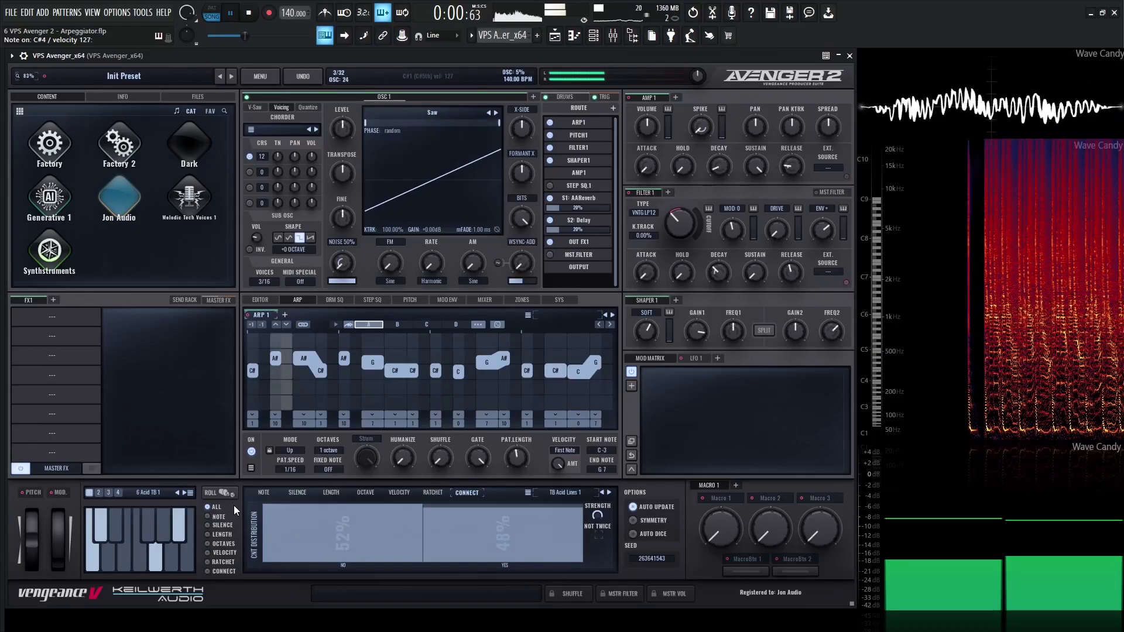
click(232, 497)
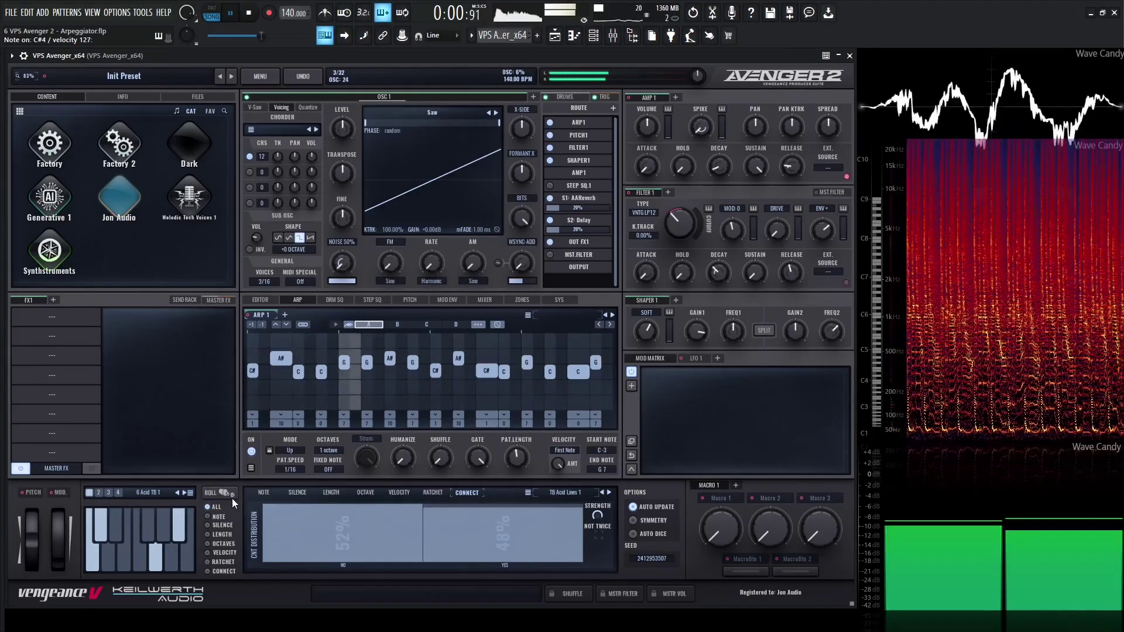
click(232, 498)
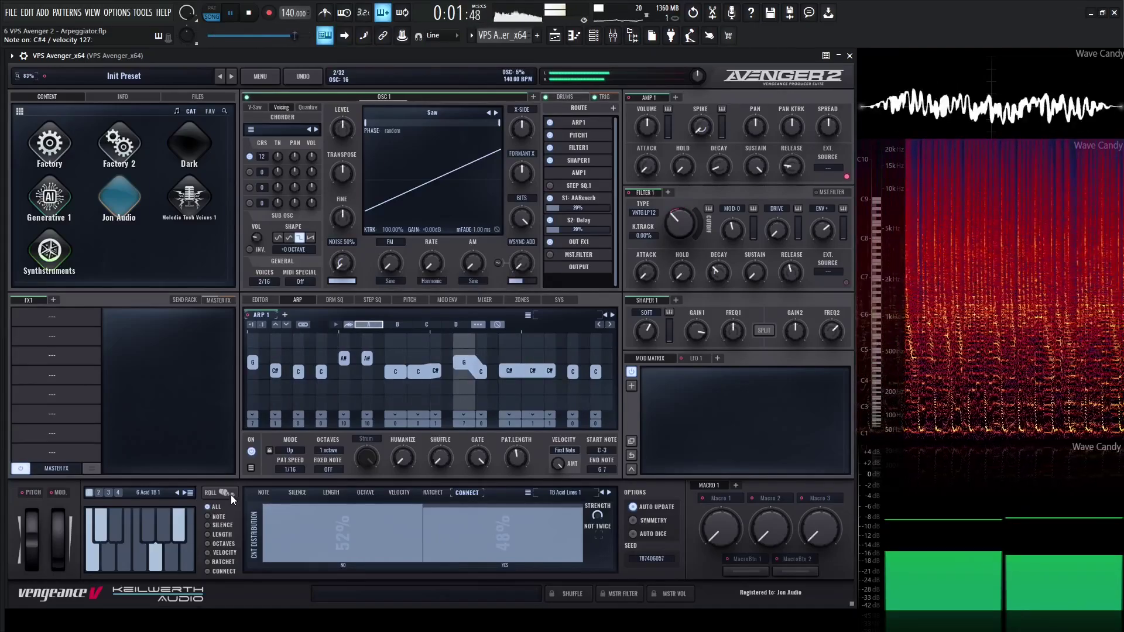
click(230, 494)
key(space)
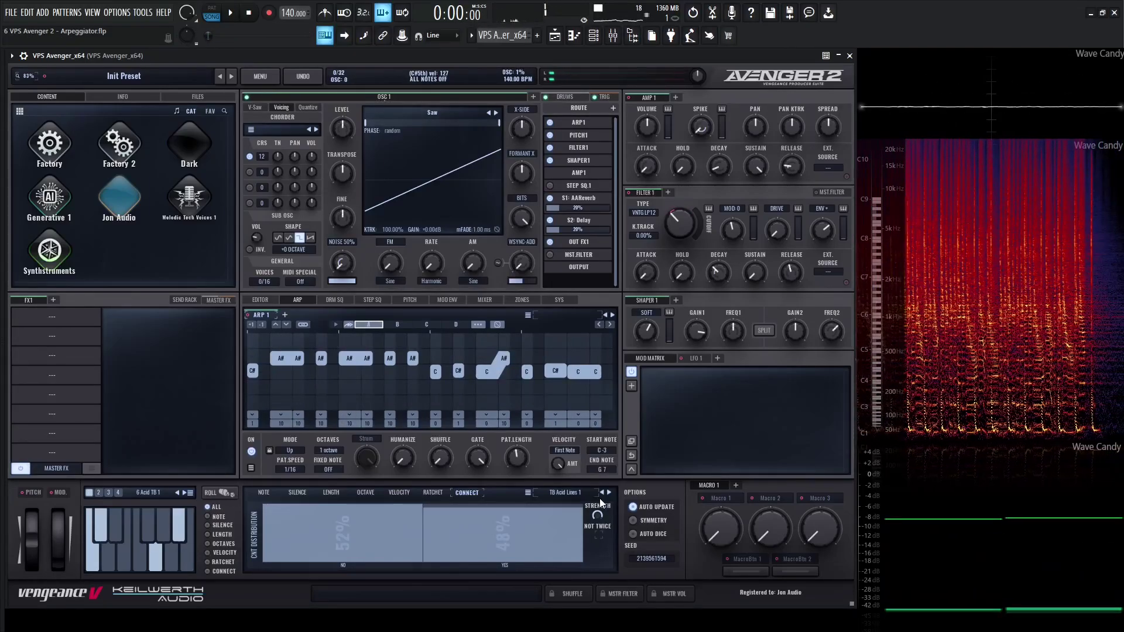
Load the Trance Bassline 1 randomizer preset, audition it with held notes and roll a new pattern.
click(553, 492)
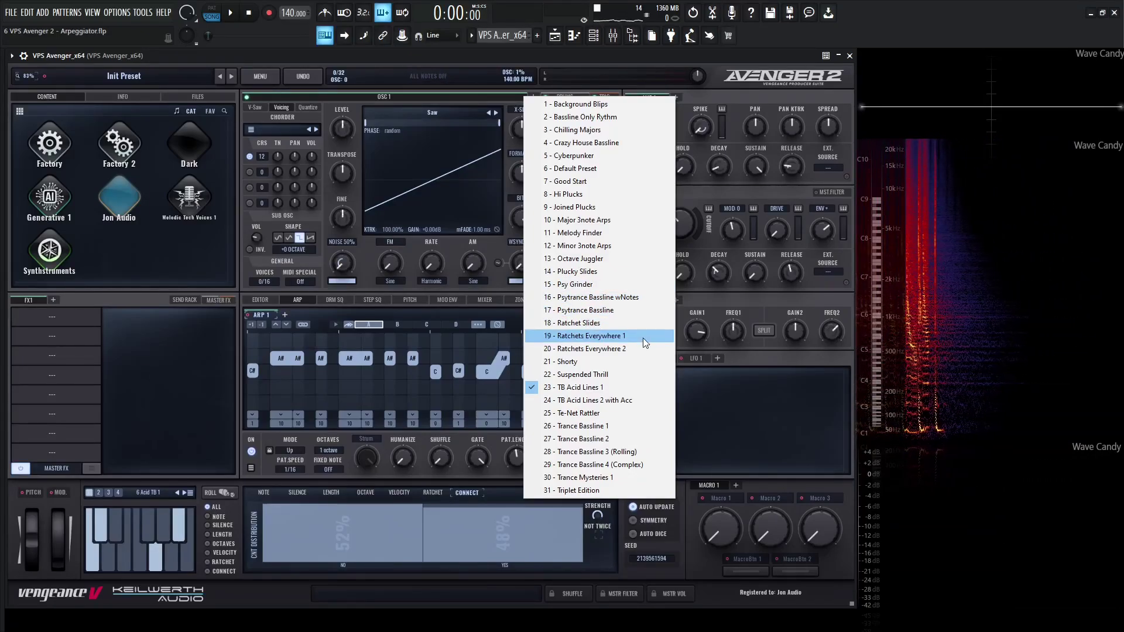
click(623, 425)
key(s)
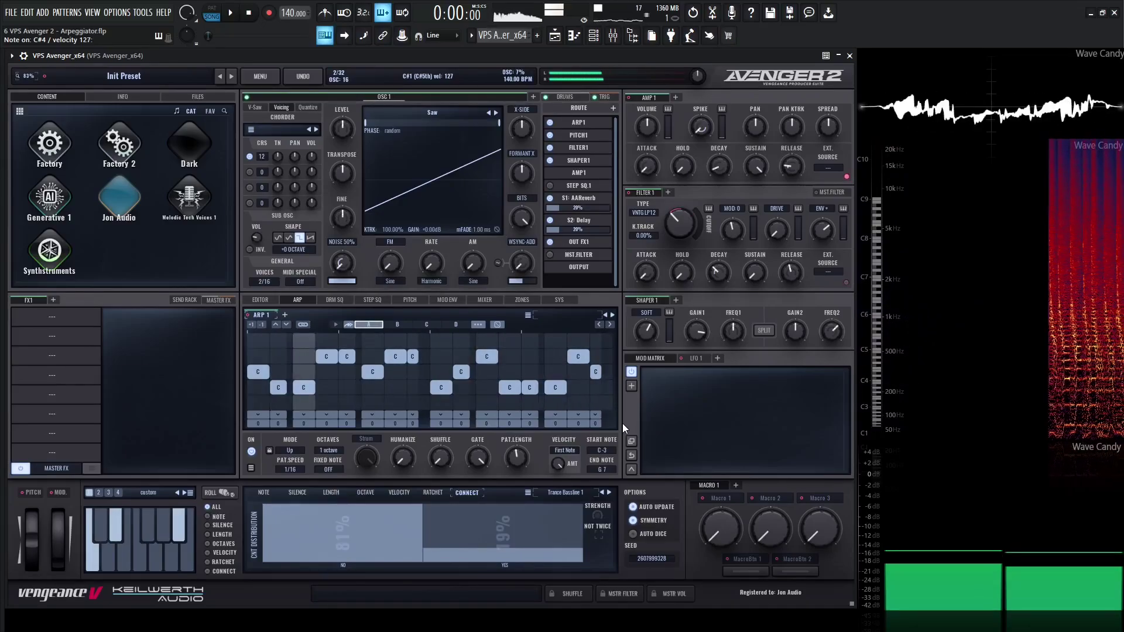
click(228, 486)
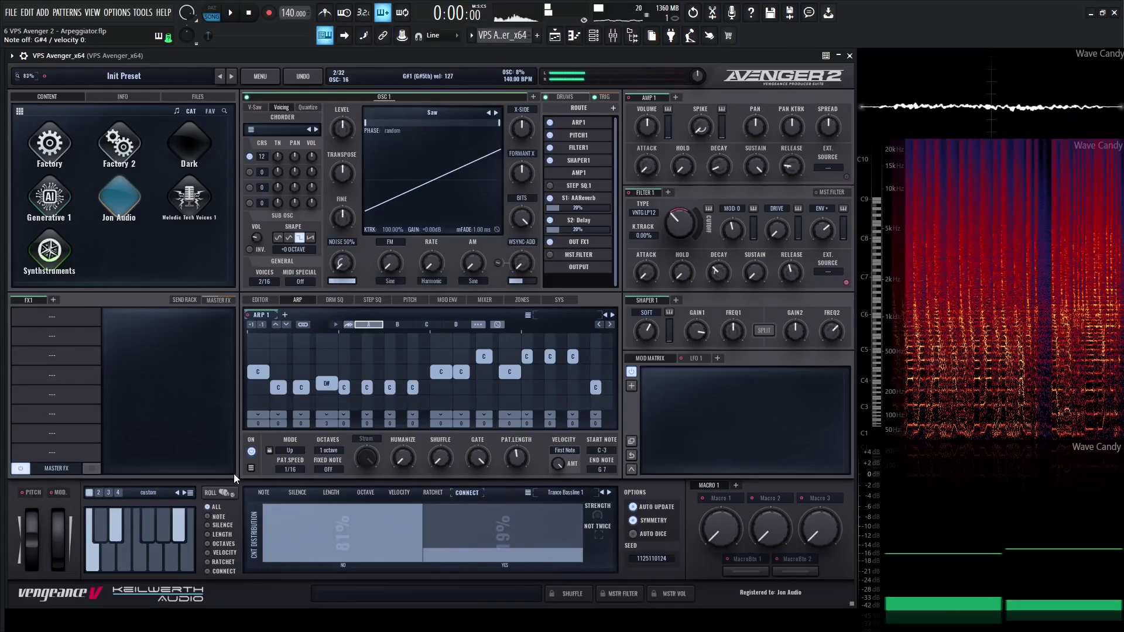
Play the trance bassline, show oscillator 1's V-Saw settings, lengthen amp 1's release and set filter 1's cutoff envelope amount to about 16%.
key(space)
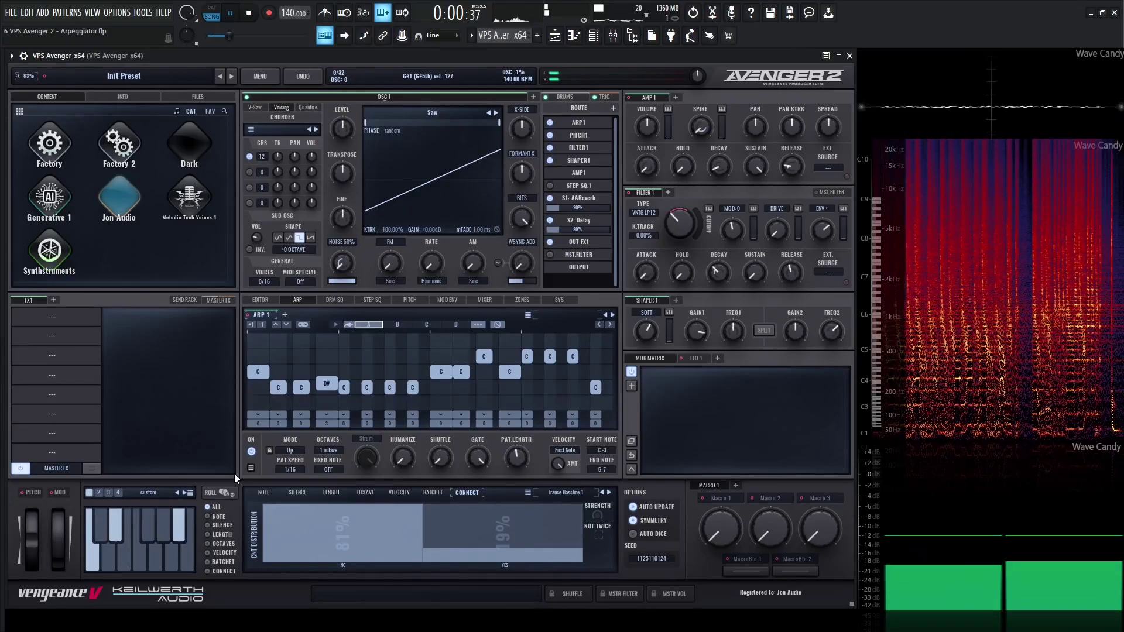
click(253, 107)
mouse_move(790, 165)
drag(789, 165, 788, 153)
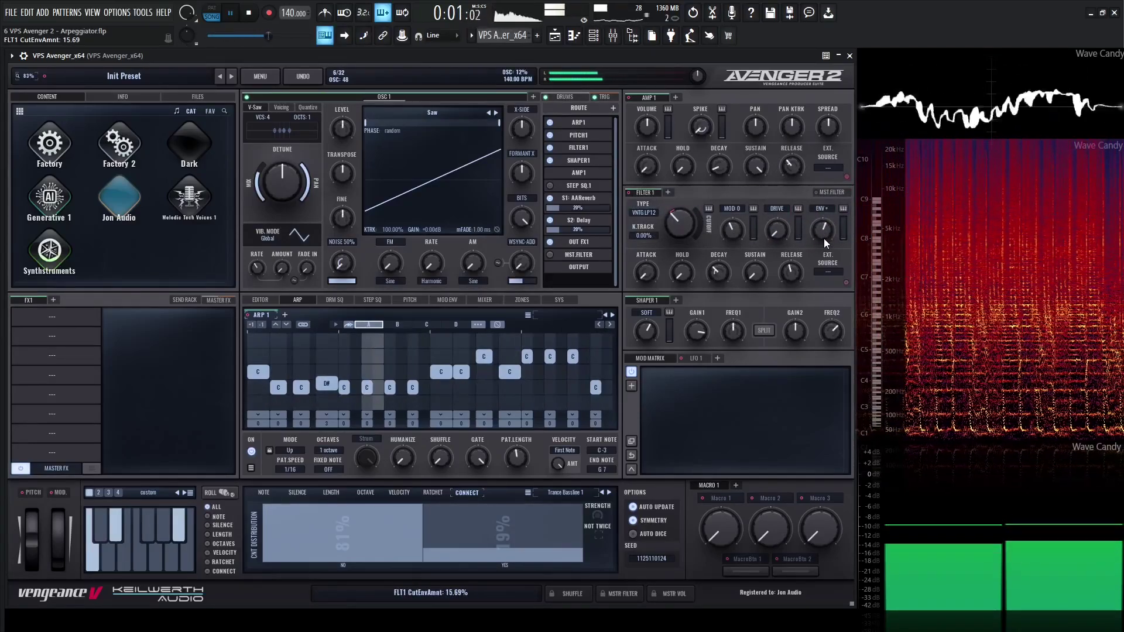
Adjust filter 1's cutoff and shaper 1's drive while the bassline plays, and stop playback.
drag(682, 206, 679, 233)
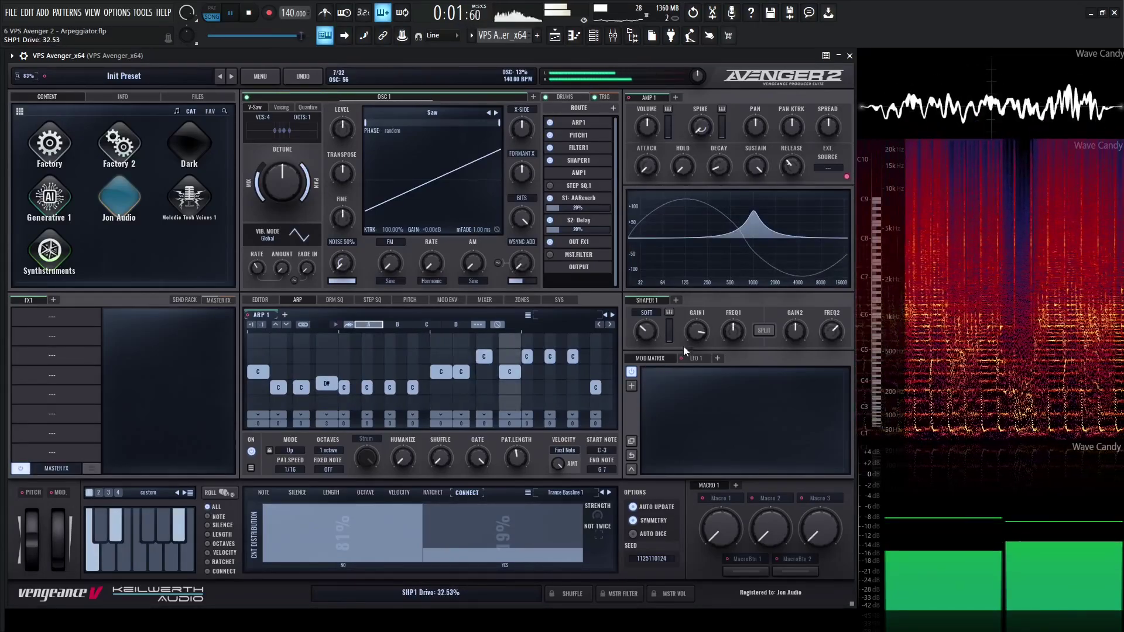
drag(646, 334, 652, 323)
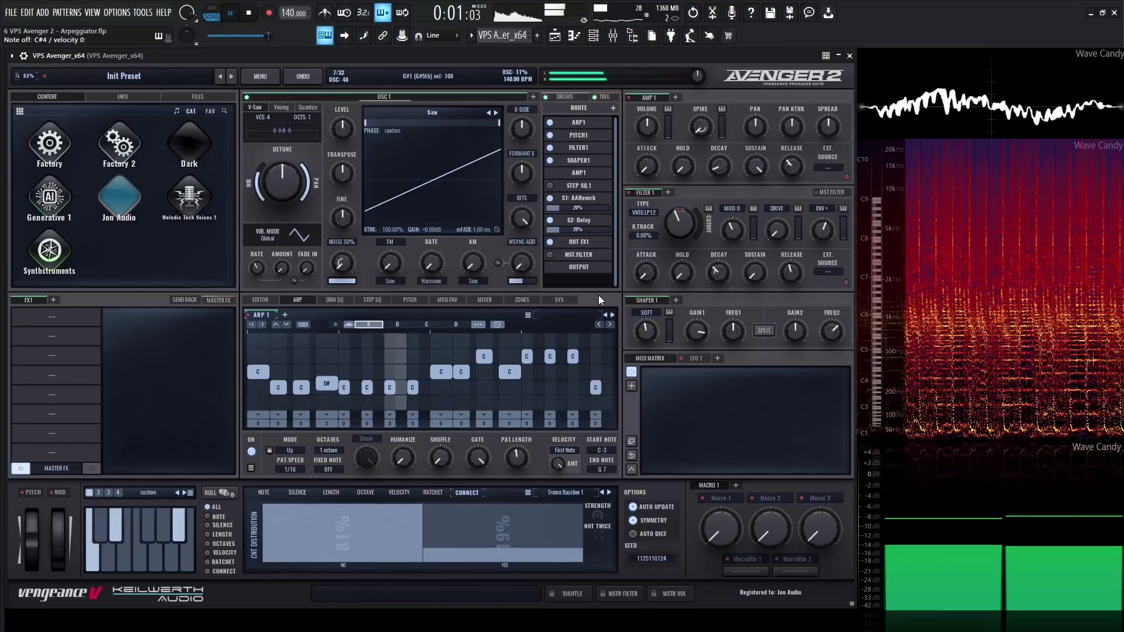
key(space)
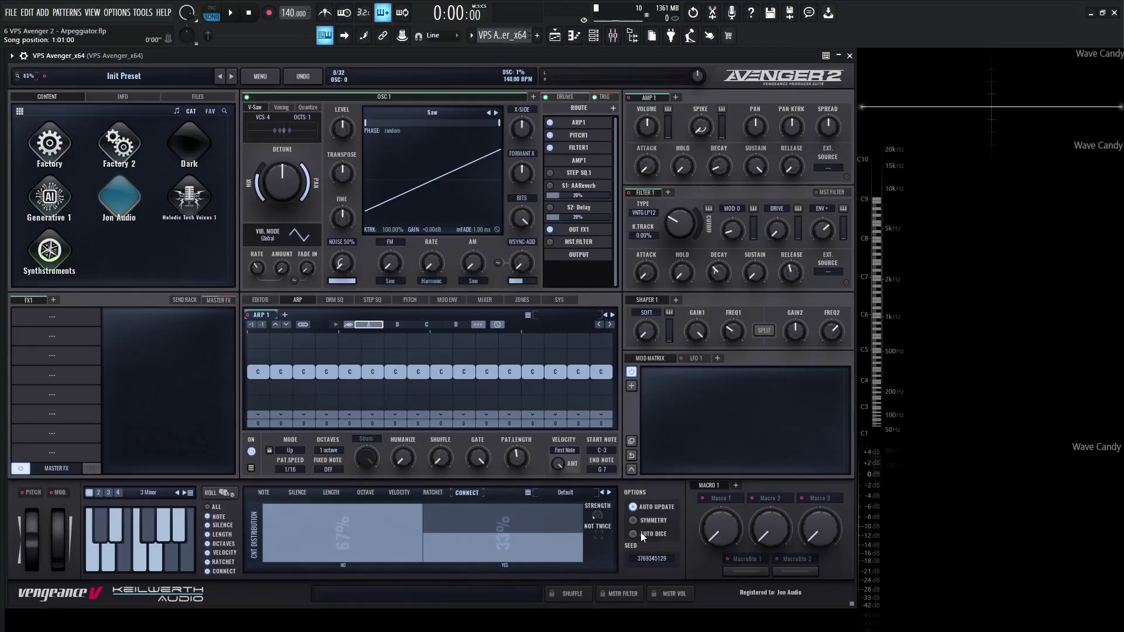
Roll the Default randomizer preset five times to generate a varied arp pattern.
click(226, 493)
click(225, 493)
click(225, 493)
click(224, 493)
click(225, 493)
click(225, 493)
click(225, 492)
click(224, 493)
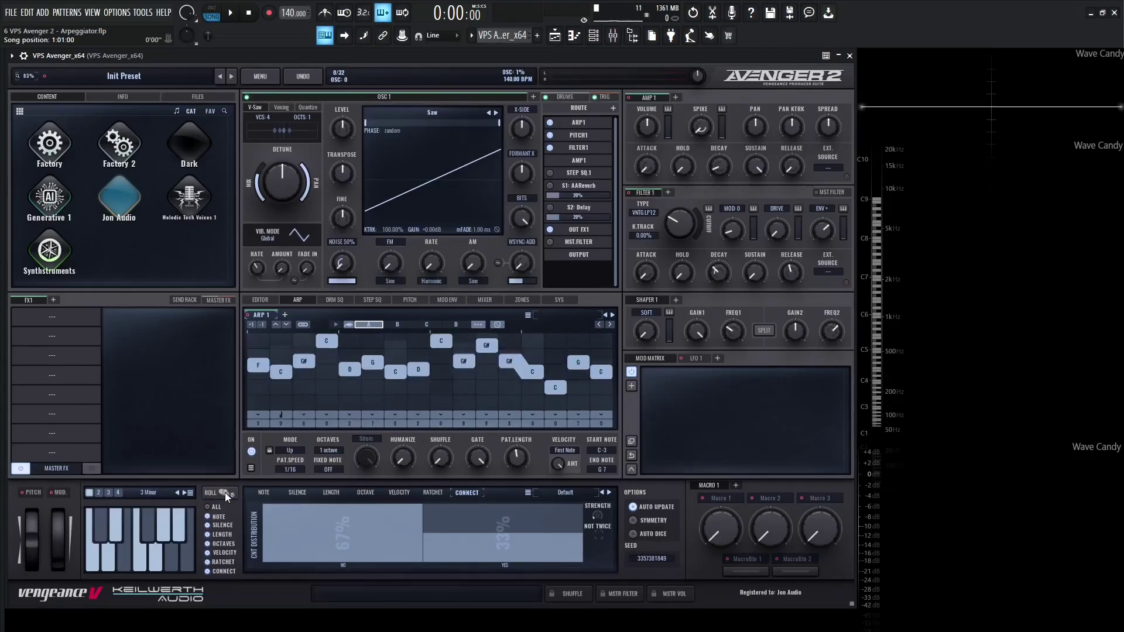
Enable the randomizer's Symmetry option and roll two new patterns while auditioning them.
click(632, 521)
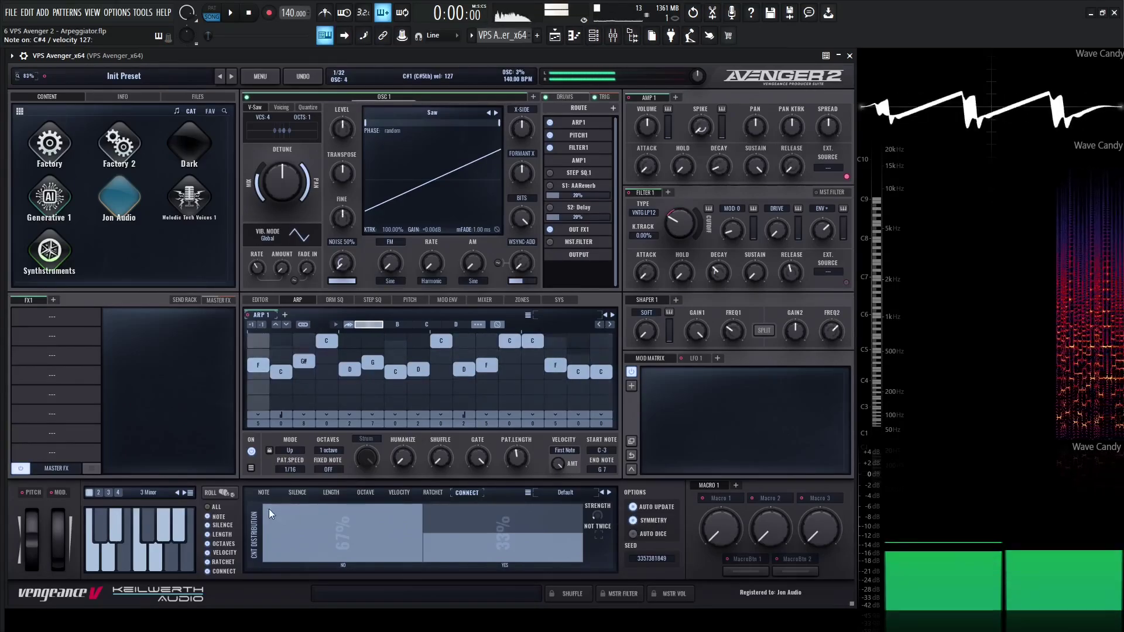
click(223, 493)
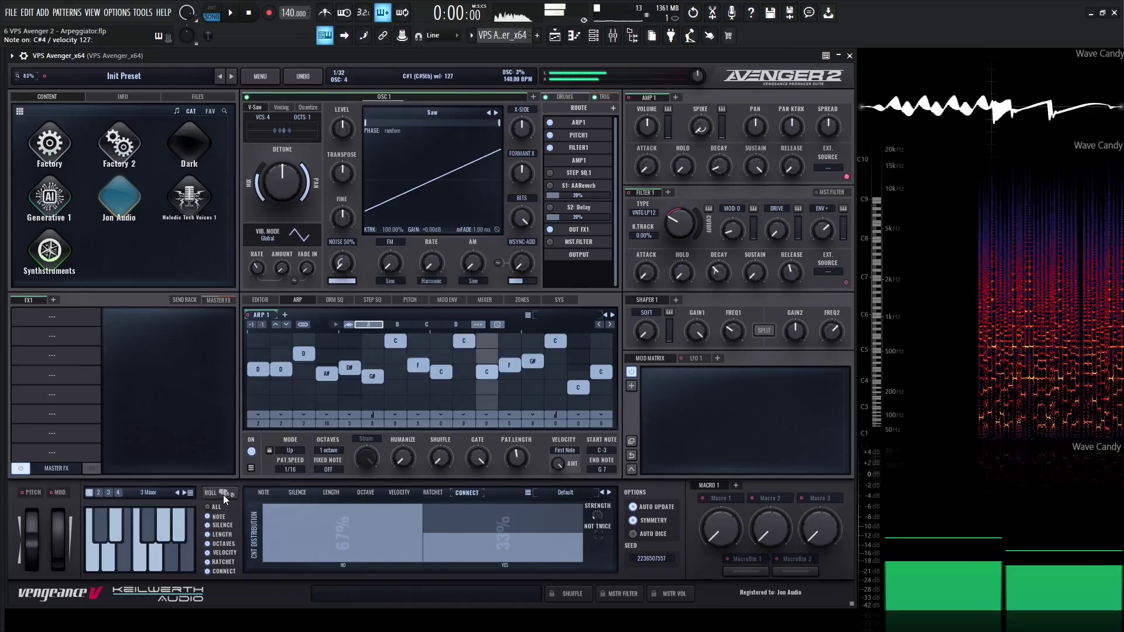
click(223, 494)
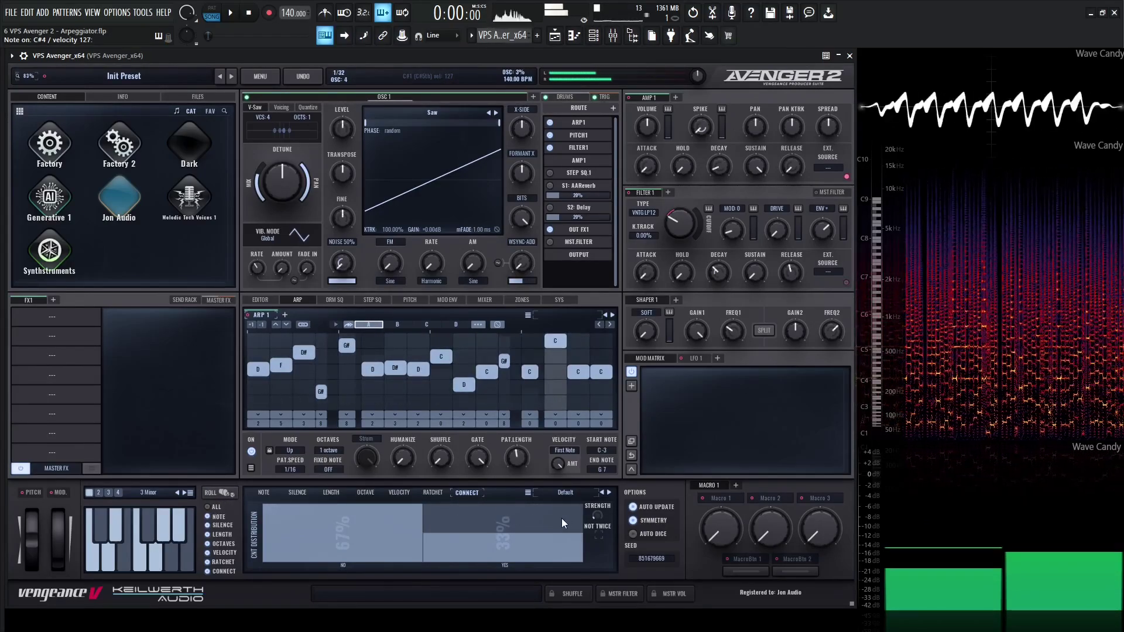
Toggle Symmetry off and on to compare the pattern by ear, leaving it off.
click(632, 521)
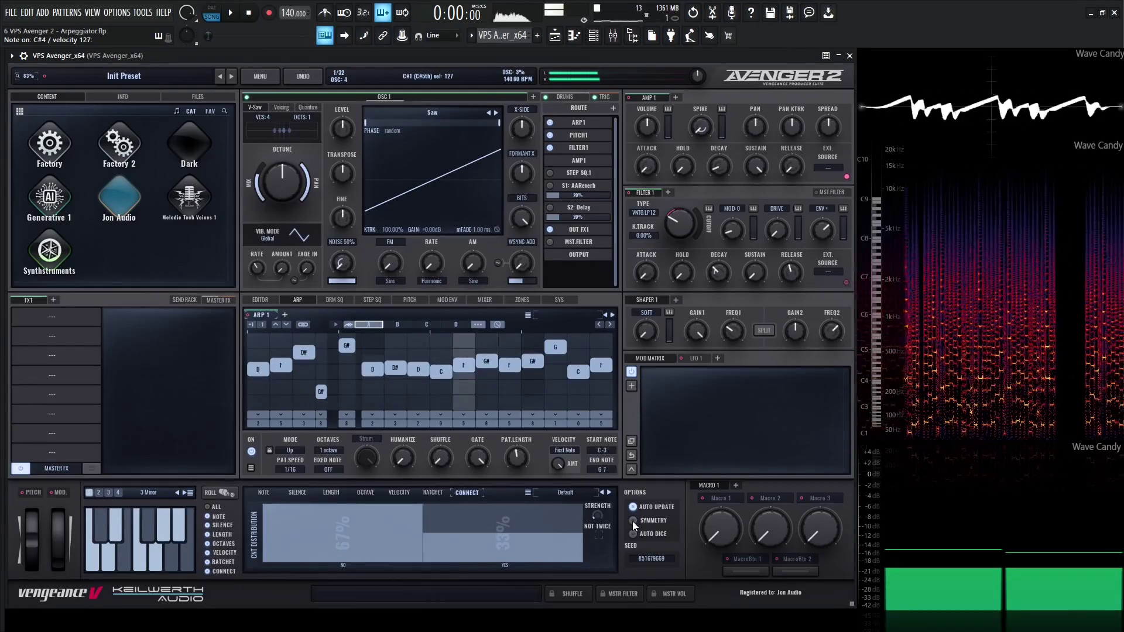
click(632, 521)
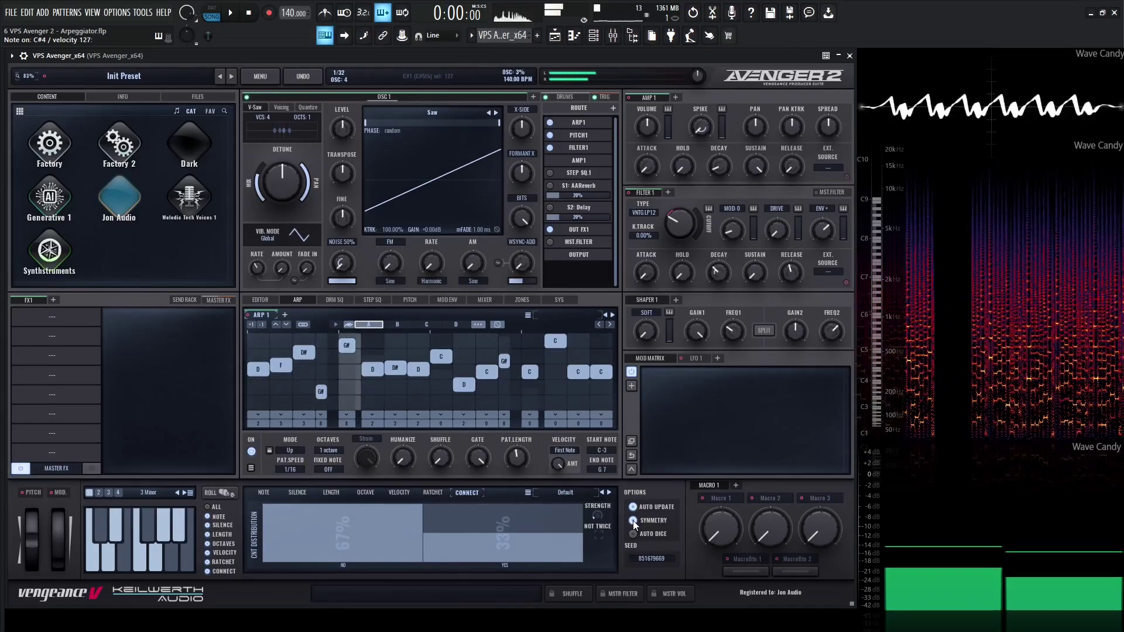
click(634, 518)
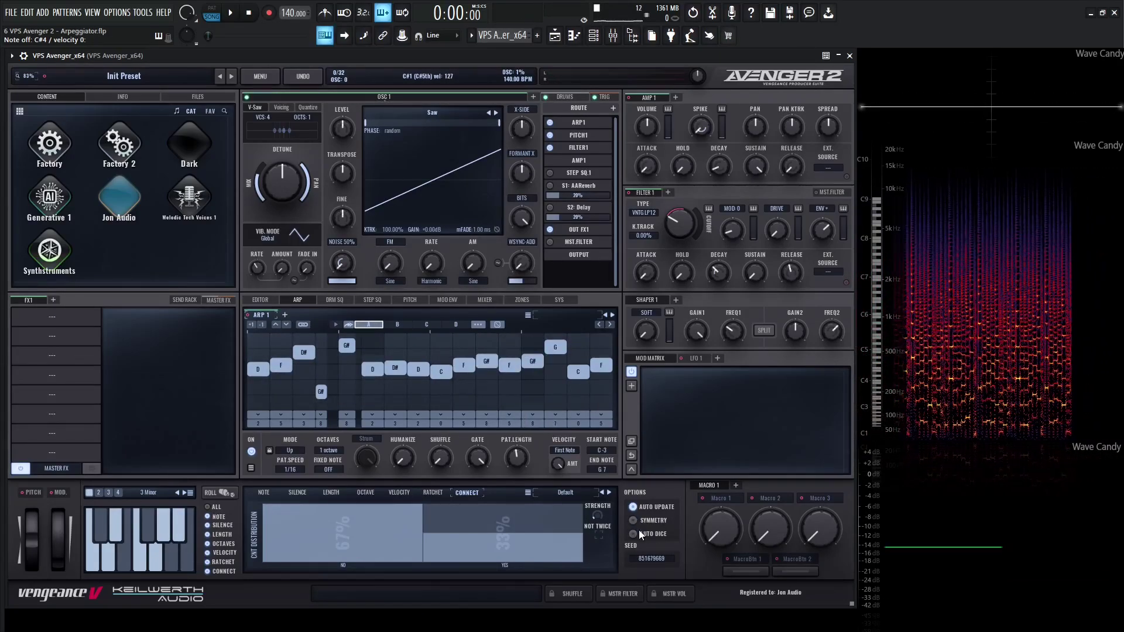